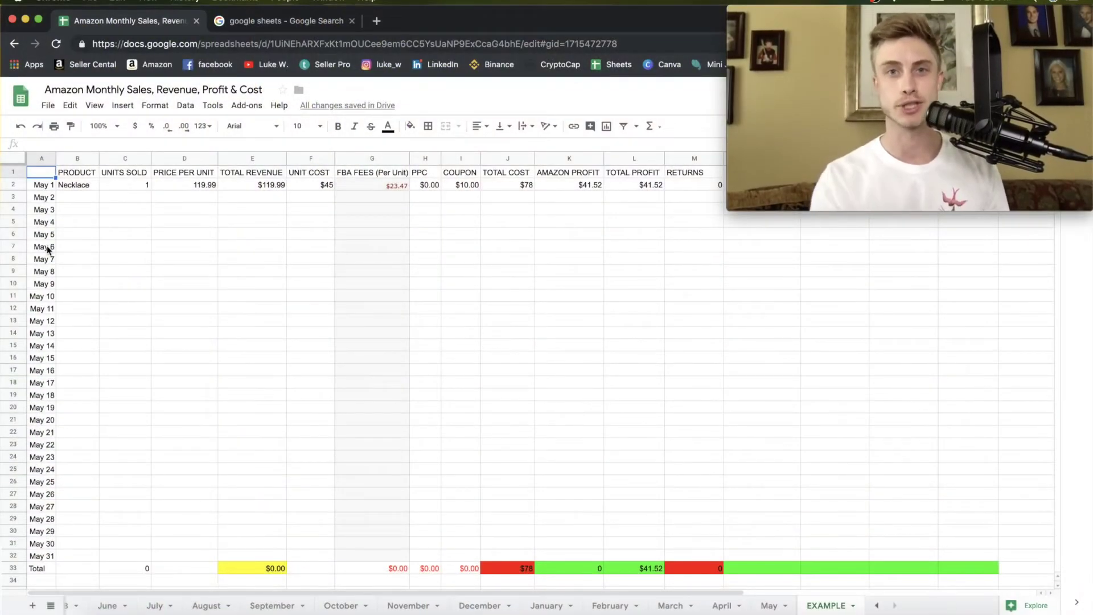
- Switch from the sales spreadsheet to the 'google sheets' Google search results tab
click(277, 22)
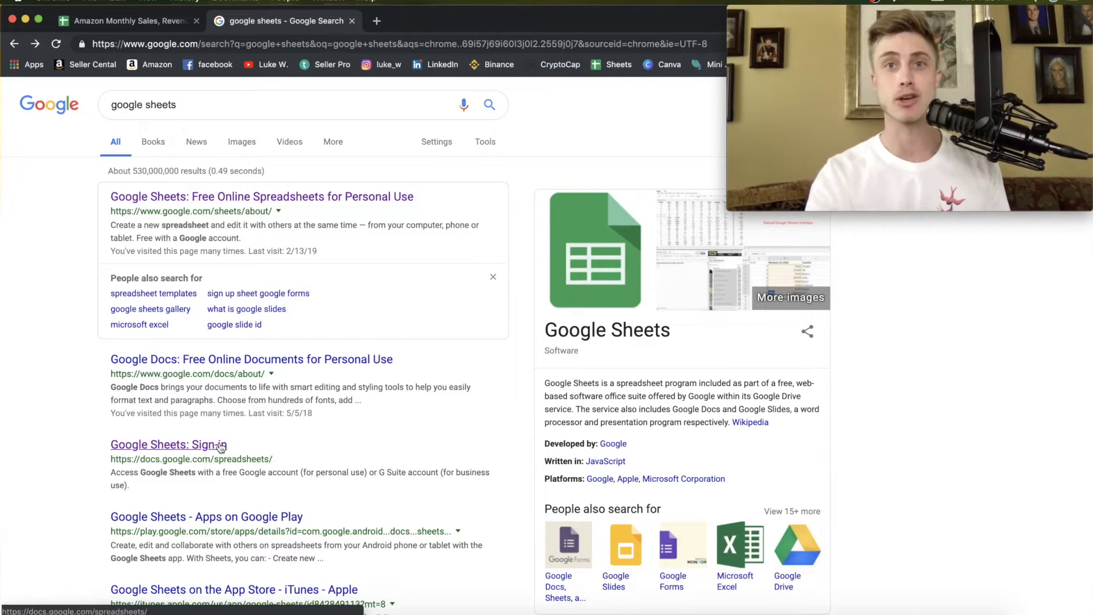
- Open the 'Google Sheets: Free Online Spreadsheets' result, then return to the Amazon sales spreadsheet
click(171, 197)
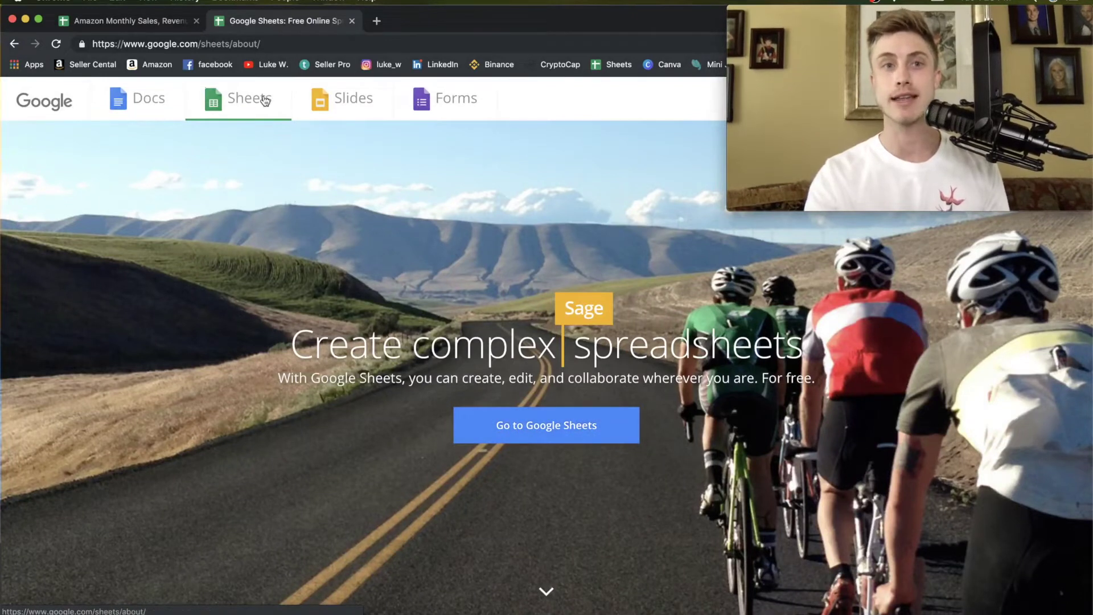
click(140, 19)
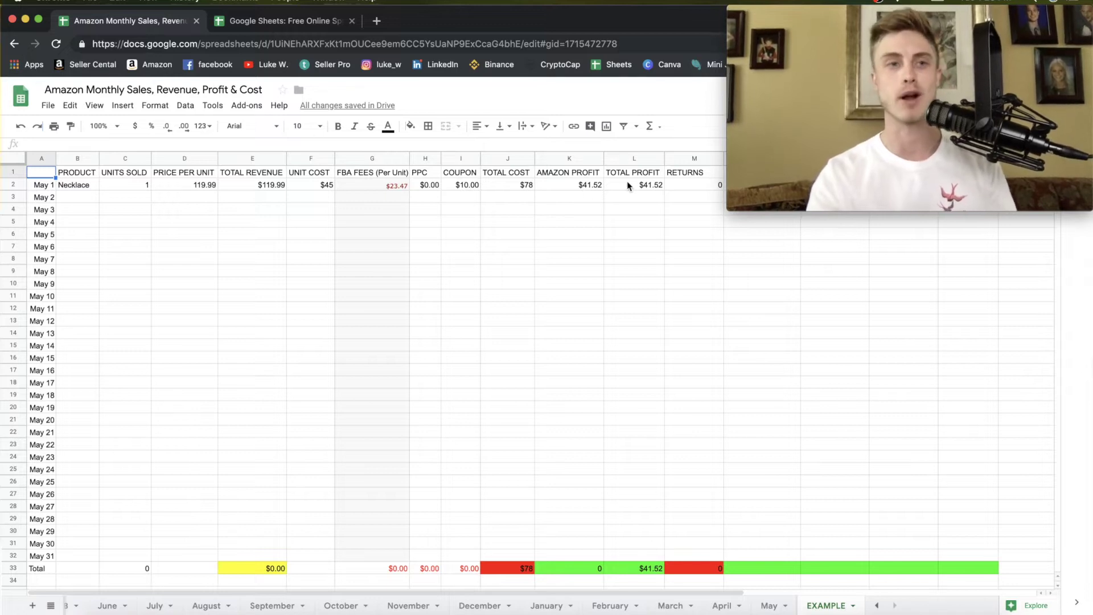
click(43, 187)
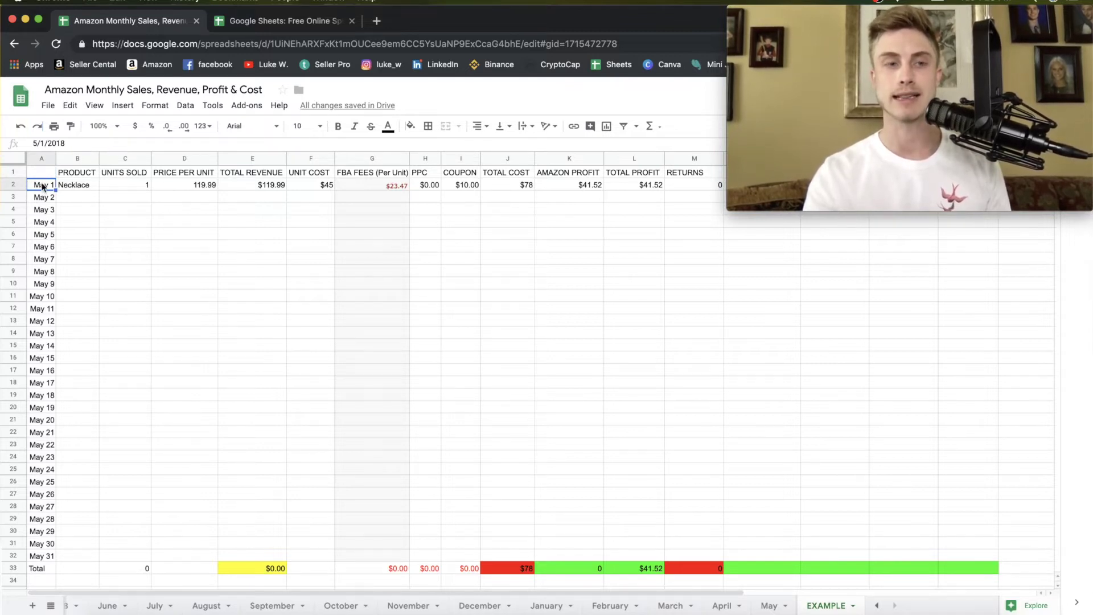
click(16, 173)
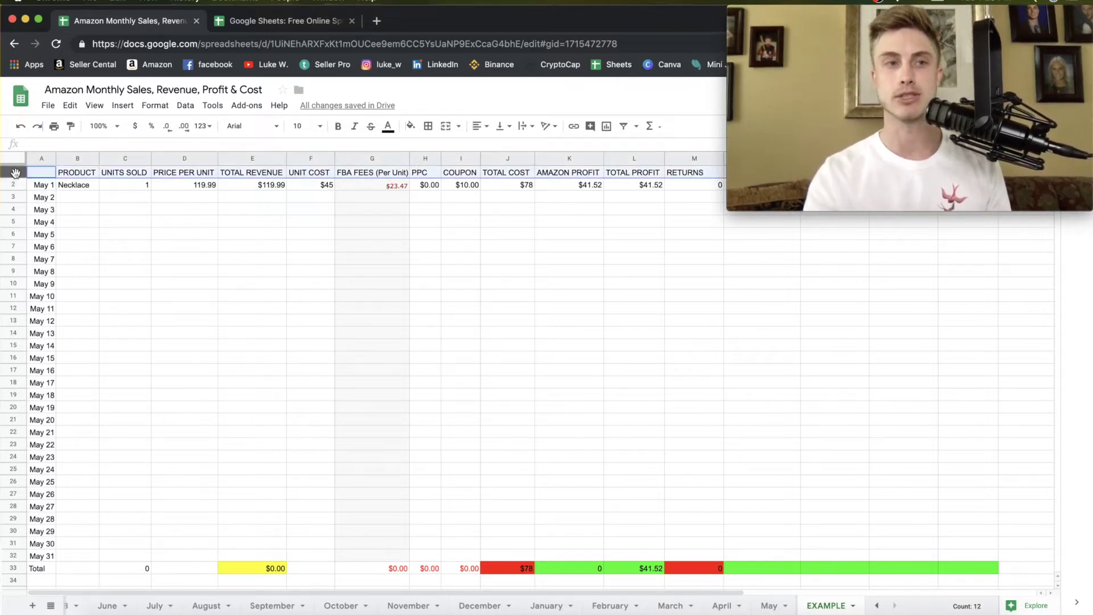
click(73, 172)
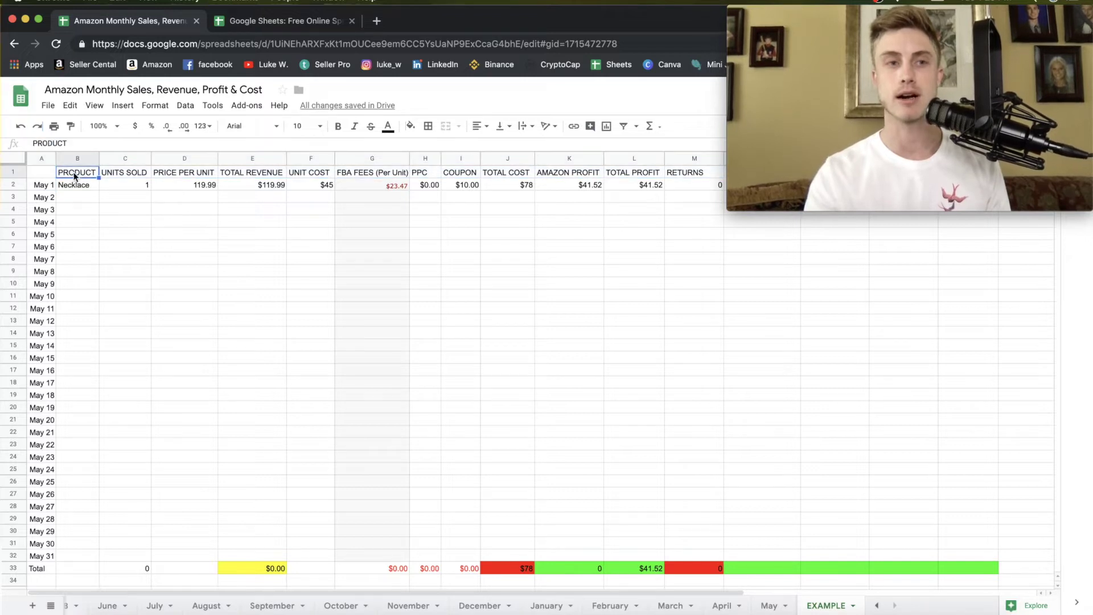
click(125, 172)
click(175, 172)
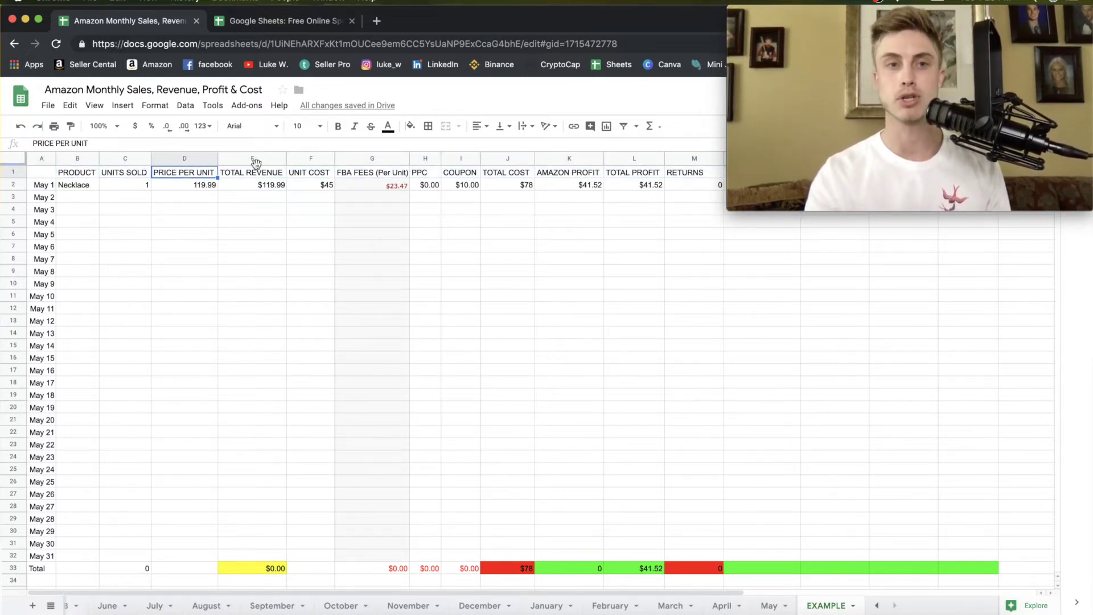
click(264, 174)
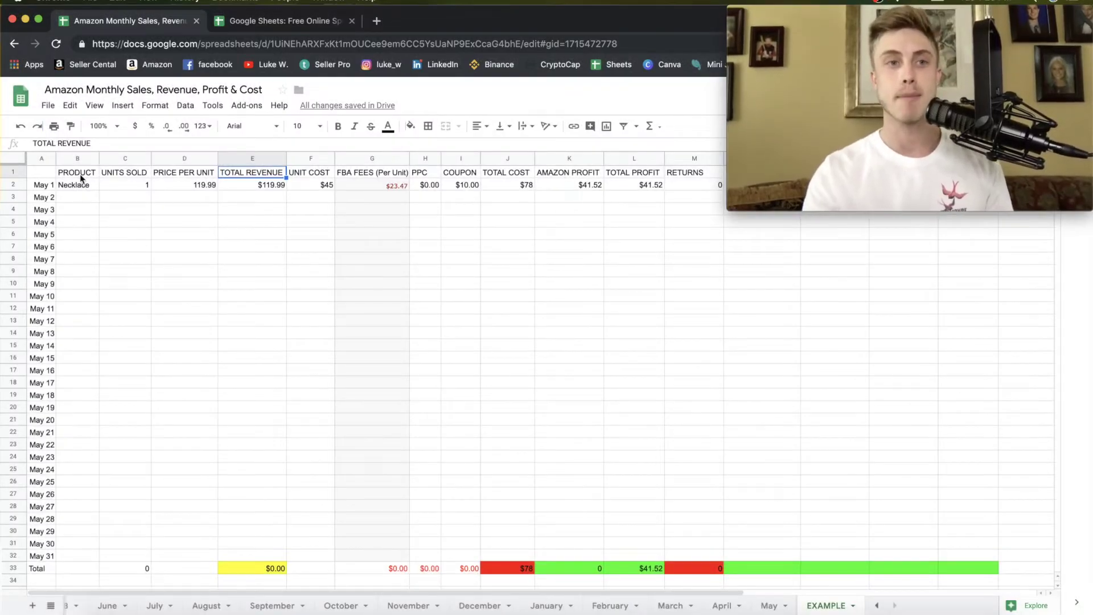
click(83, 188)
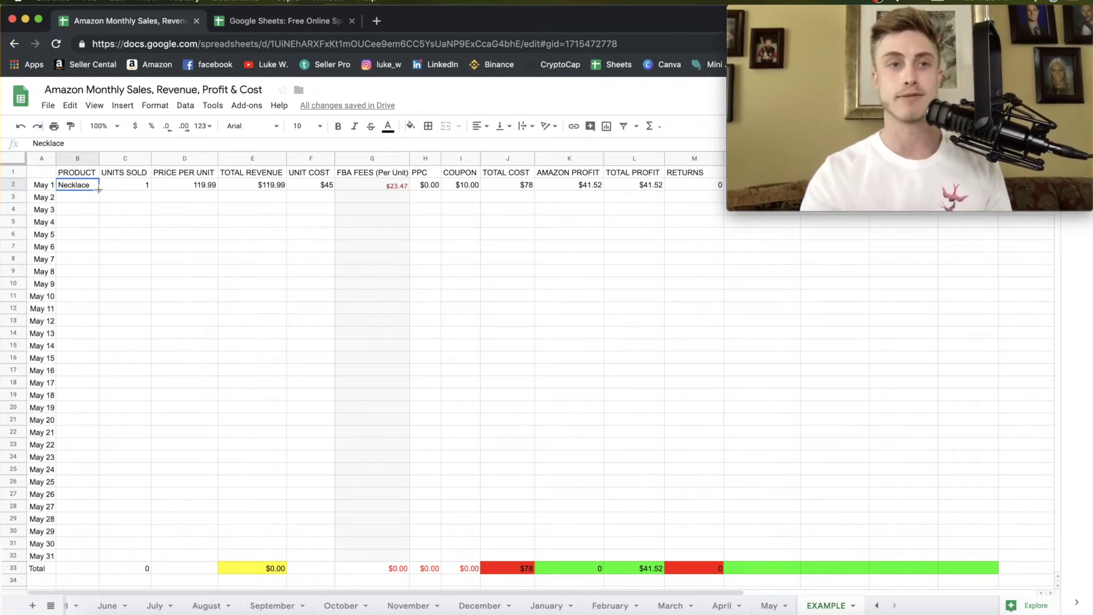
drag(99, 190, 98, 555)
- Finish the Necklace product fill and extend the dates in column A from May 1 to May 31
click(134, 448)
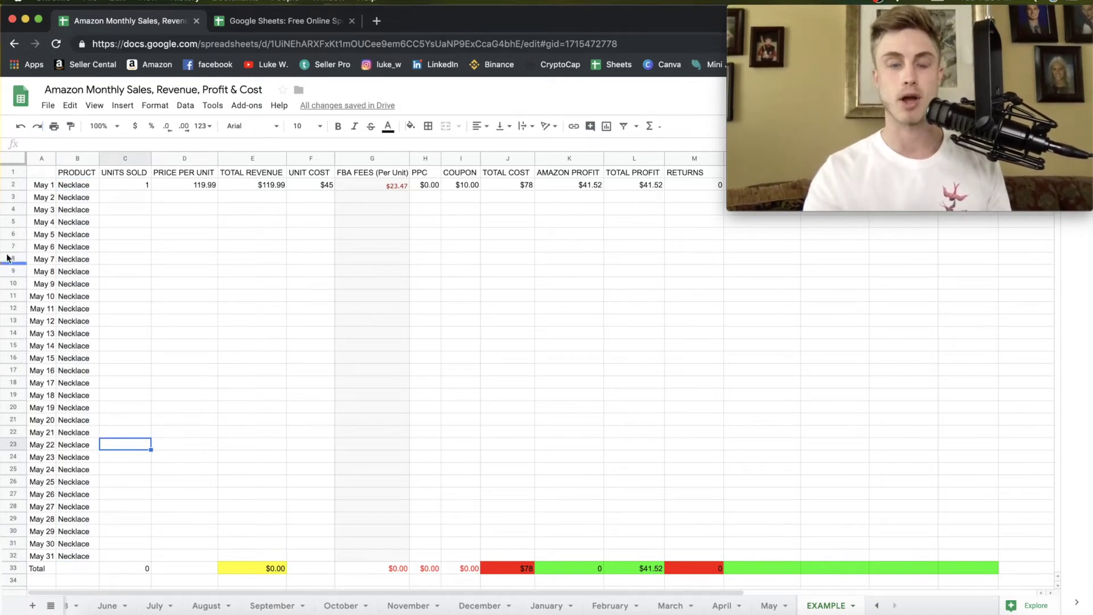
click(41, 187)
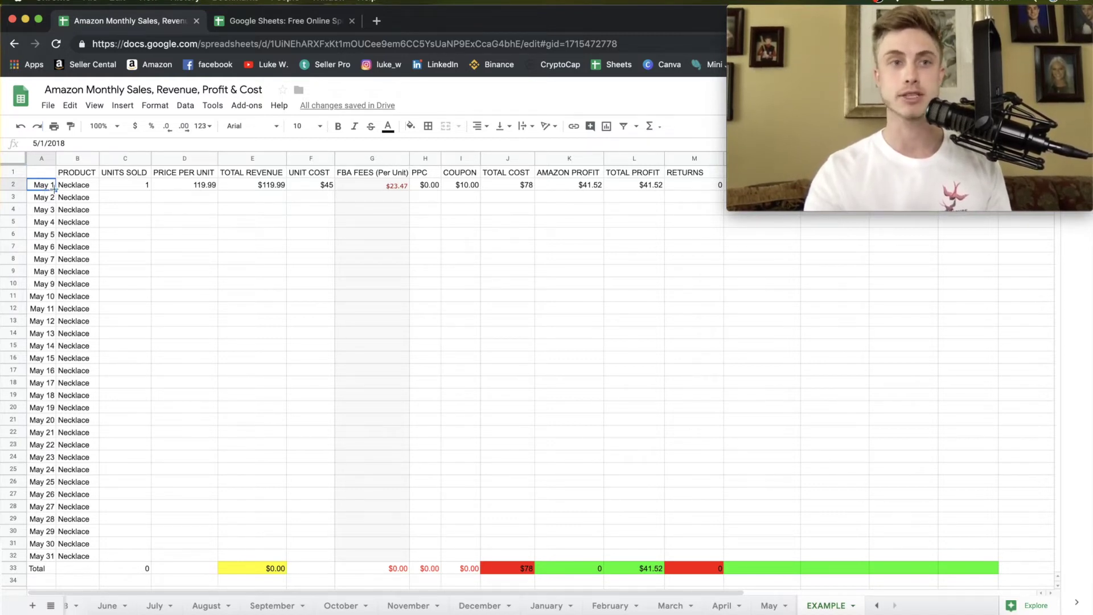
drag(54, 189, 48, 558)
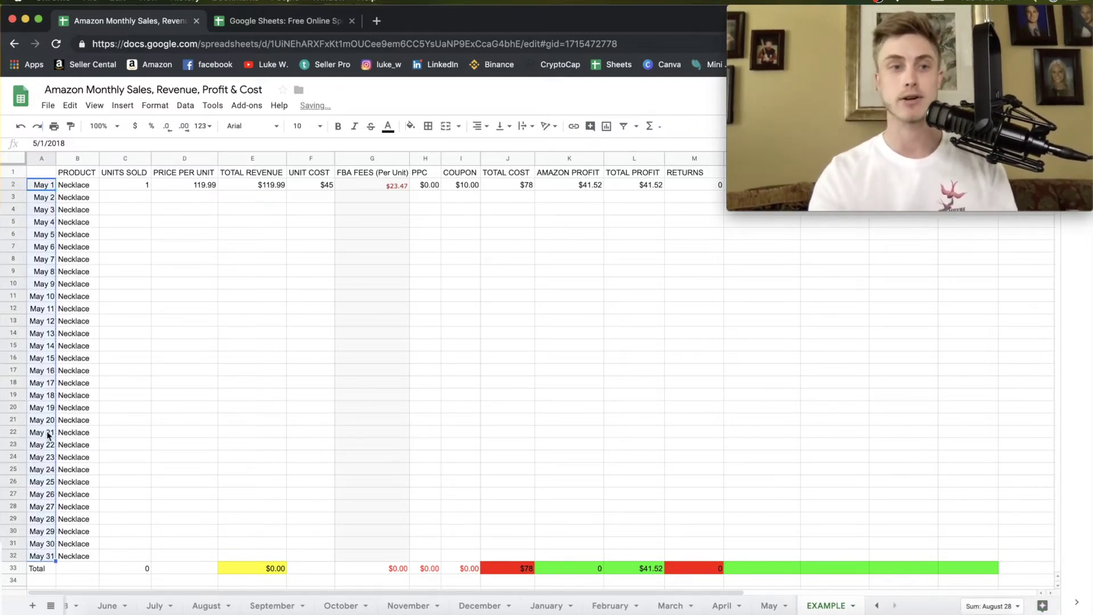
click(49, 570)
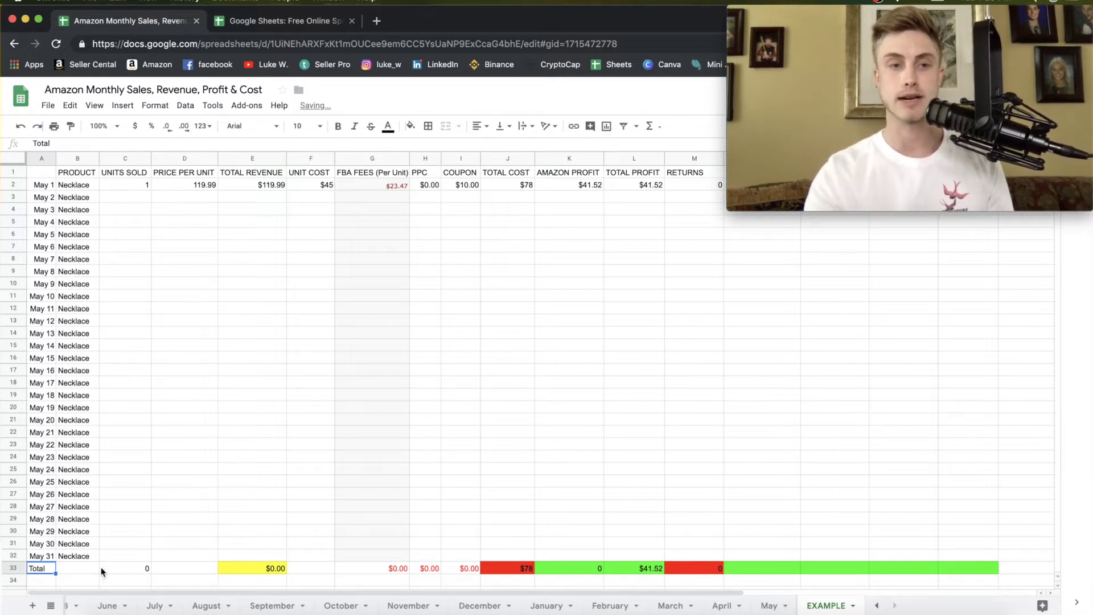
click(130, 186)
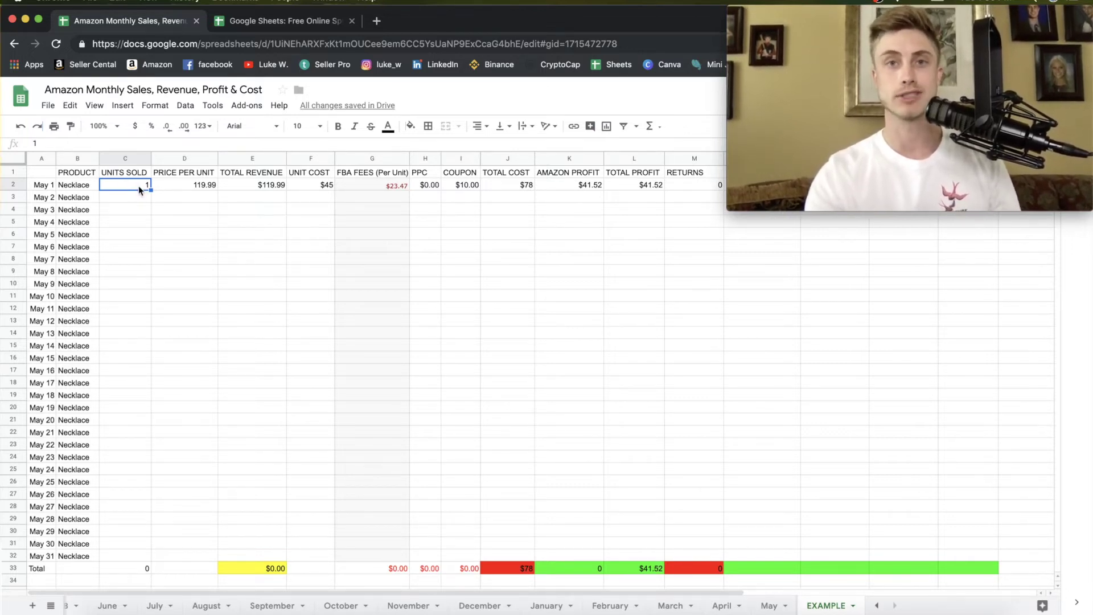
- Copy the $45 unit cost down the UNIT COST column to May 31
click(181, 183)
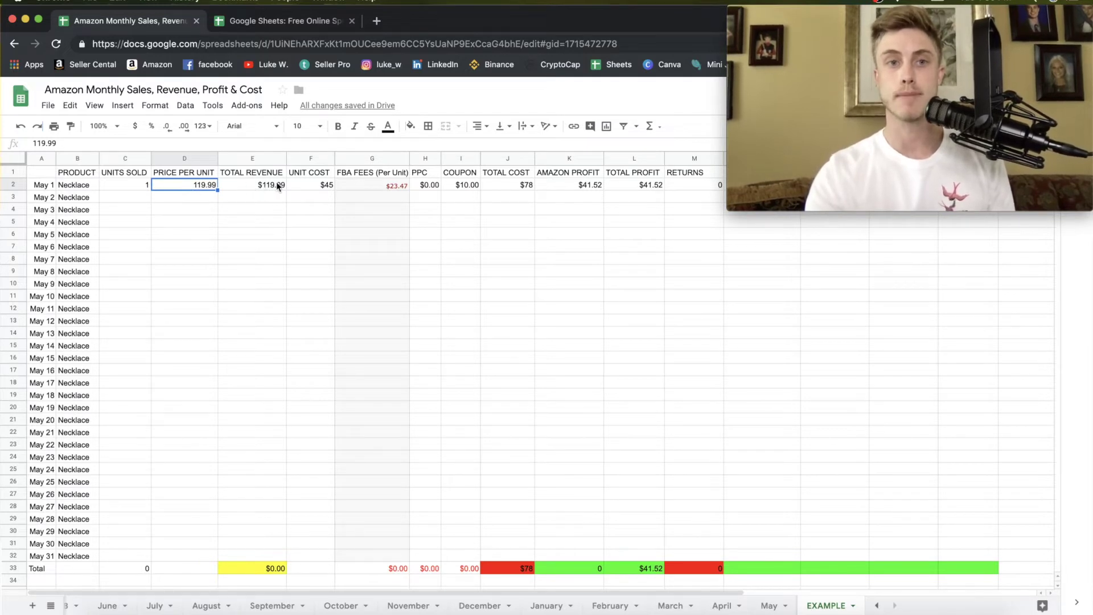
click(308, 183)
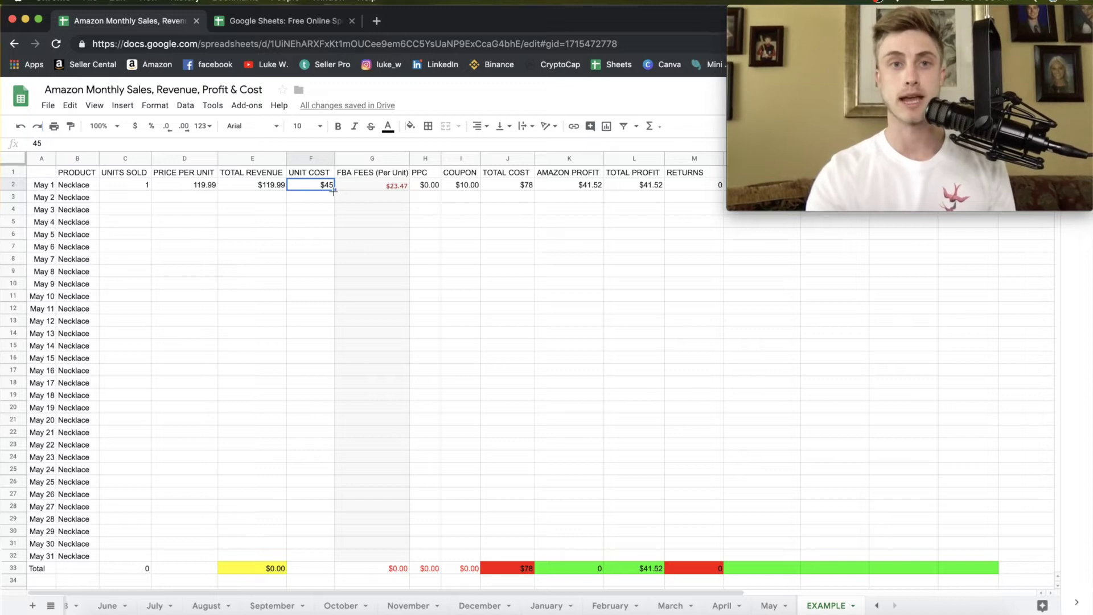
drag(334, 191, 330, 551)
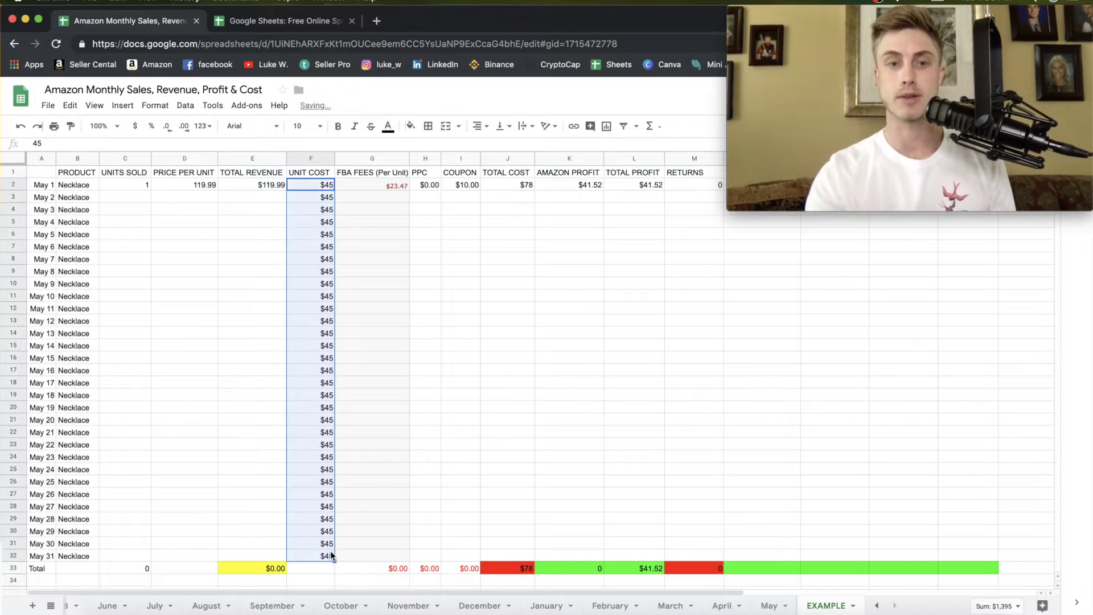
click(351, 419)
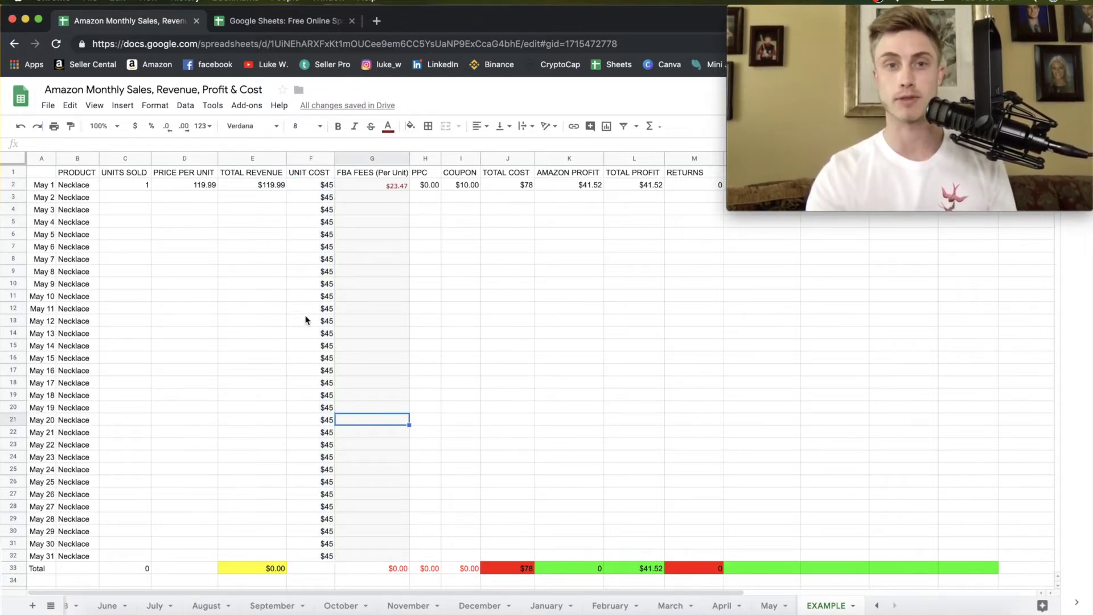
- Review the May 1 row's $23.47 FBA fee, PPC, 119.99 price, $45 unit cost and units sold
click(391, 186)
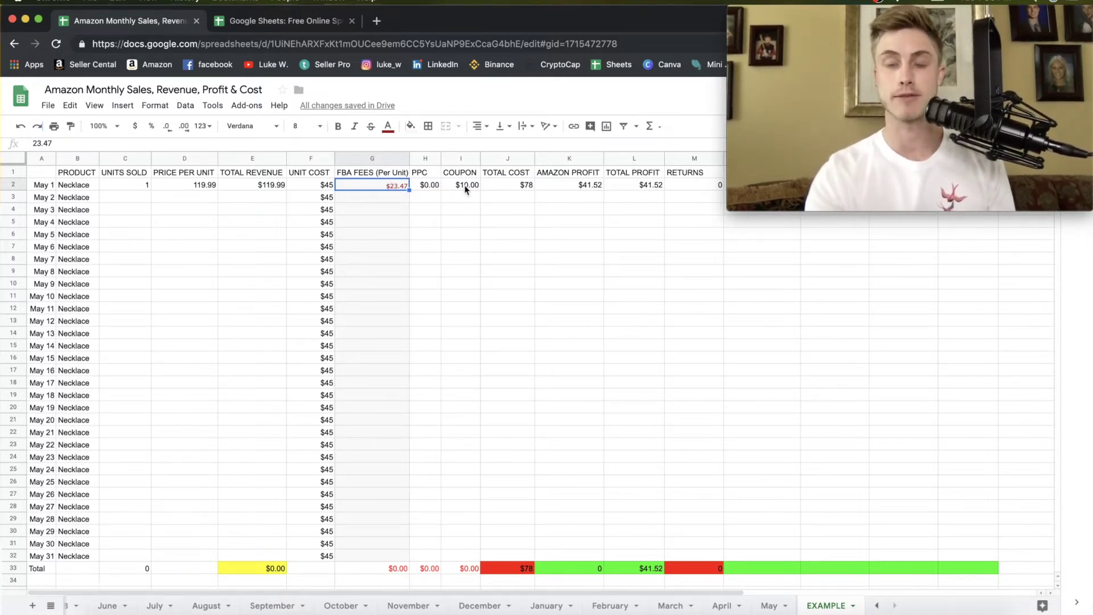
click(426, 186)
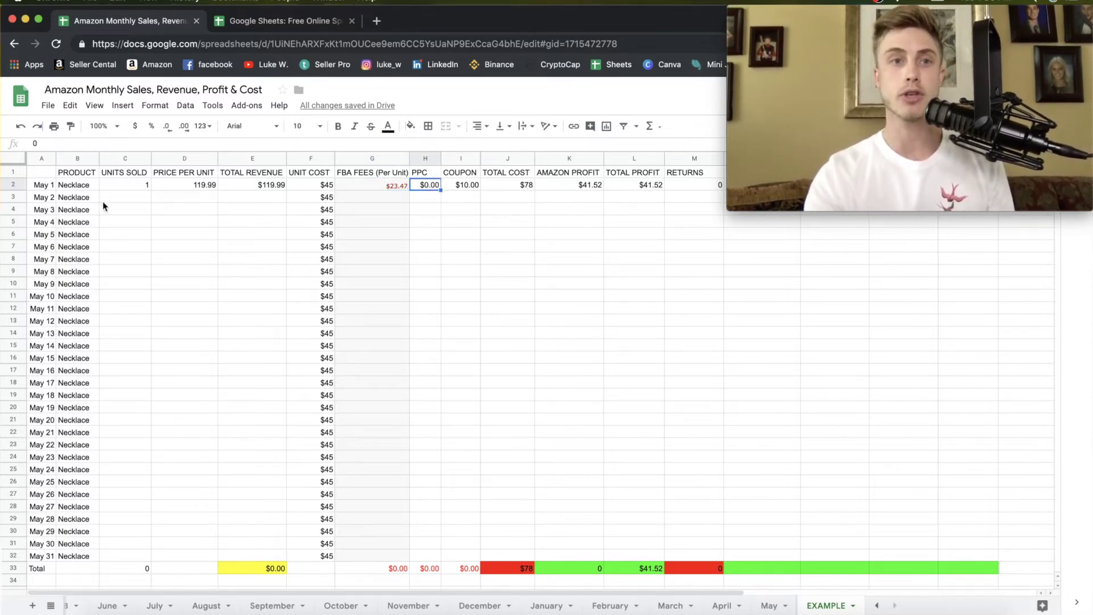
click(178, 188)
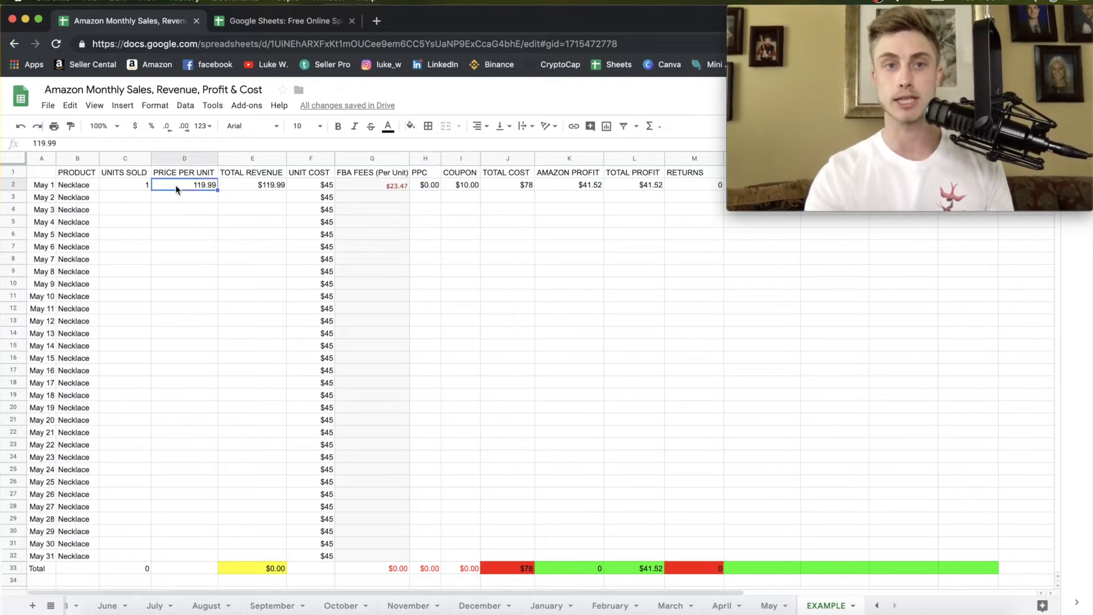
click(313, 185)
click(125, 189)
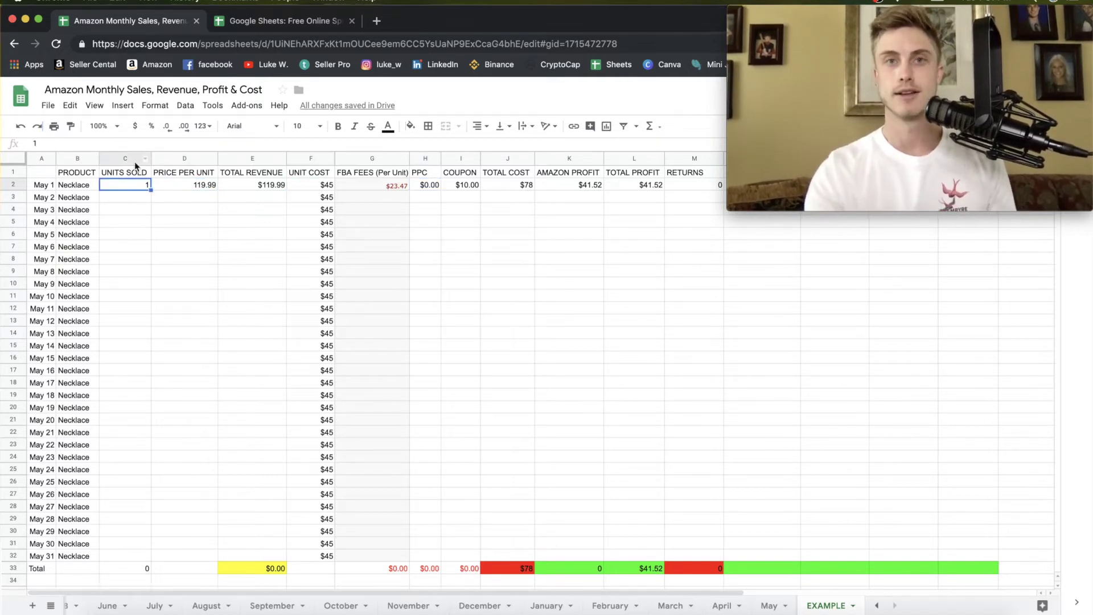
- Enter 3 units sold for May 2
click(135, 198)
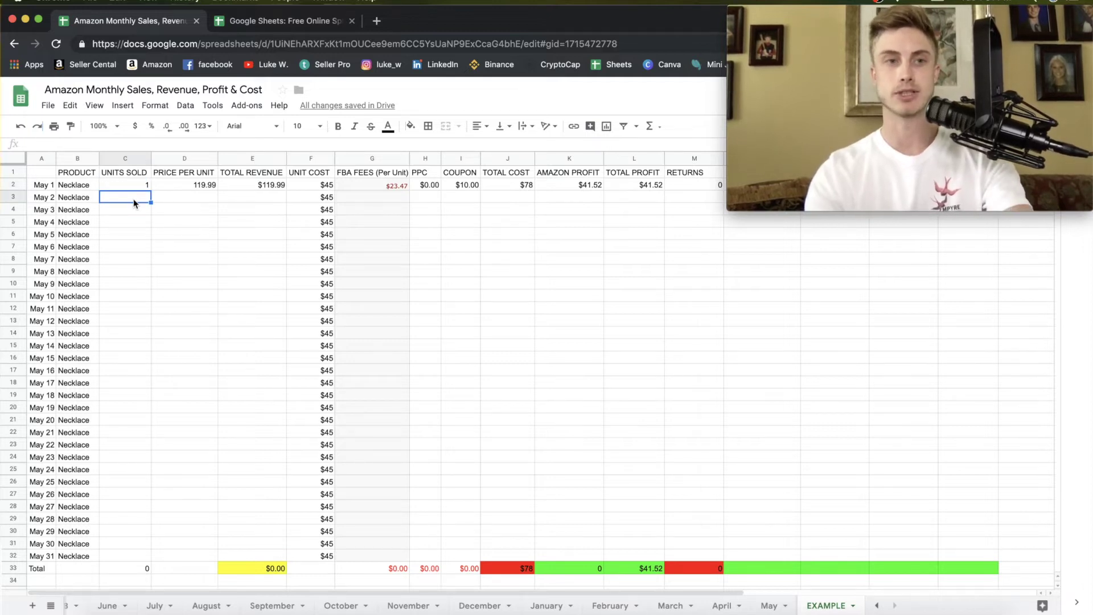
text(3)
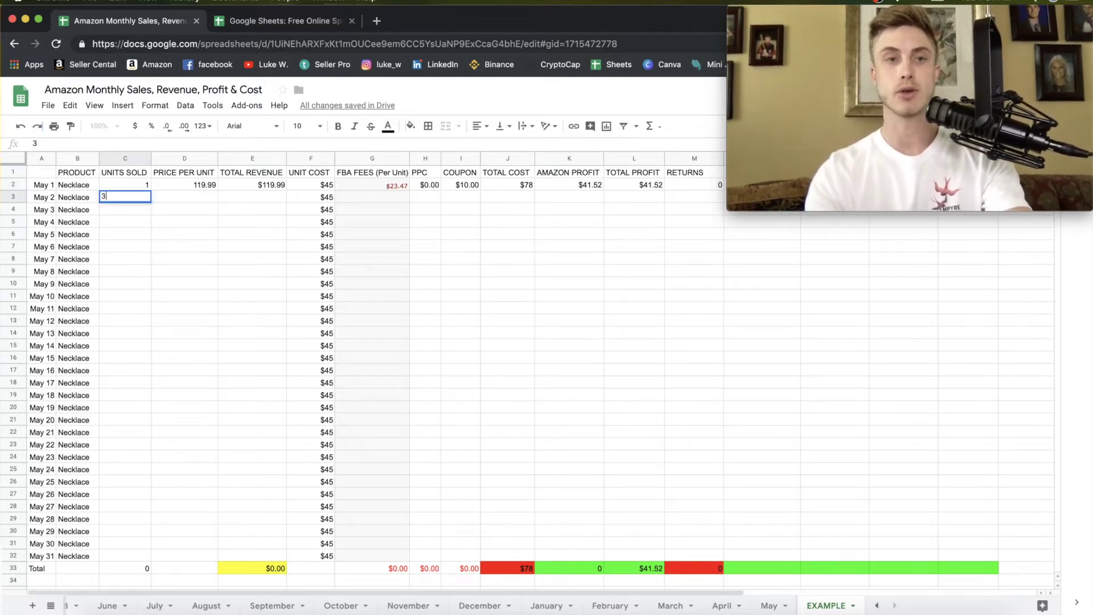
click(180, 200)
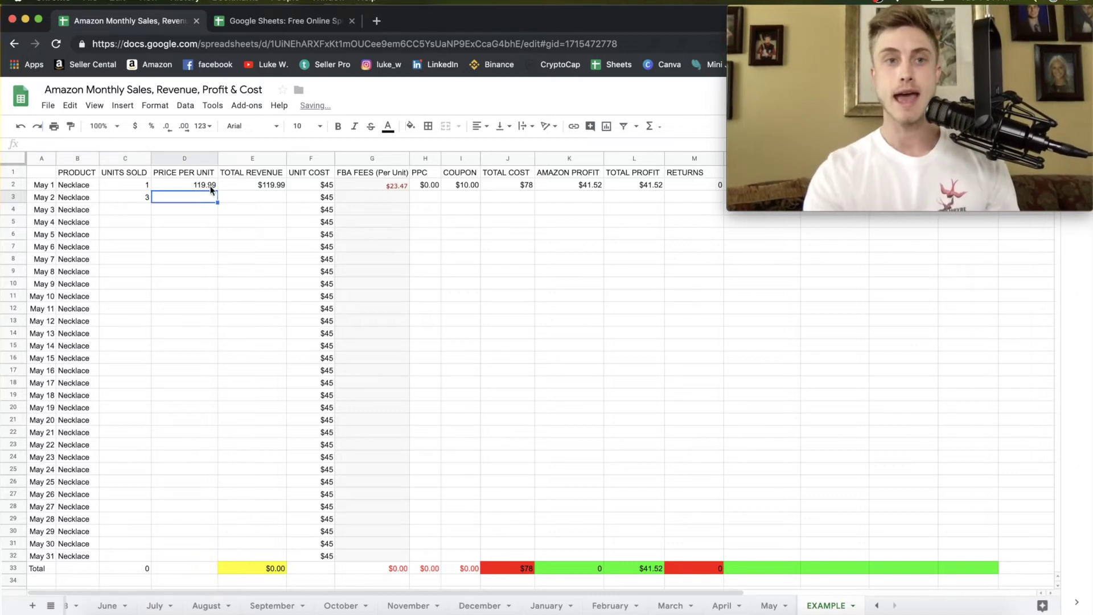
- Fill the 119.99 price per unit down the PRICE PER UNIT column through May 31
click(210, 190)
drag(216, 191, 194, 558)
click(246, 412)
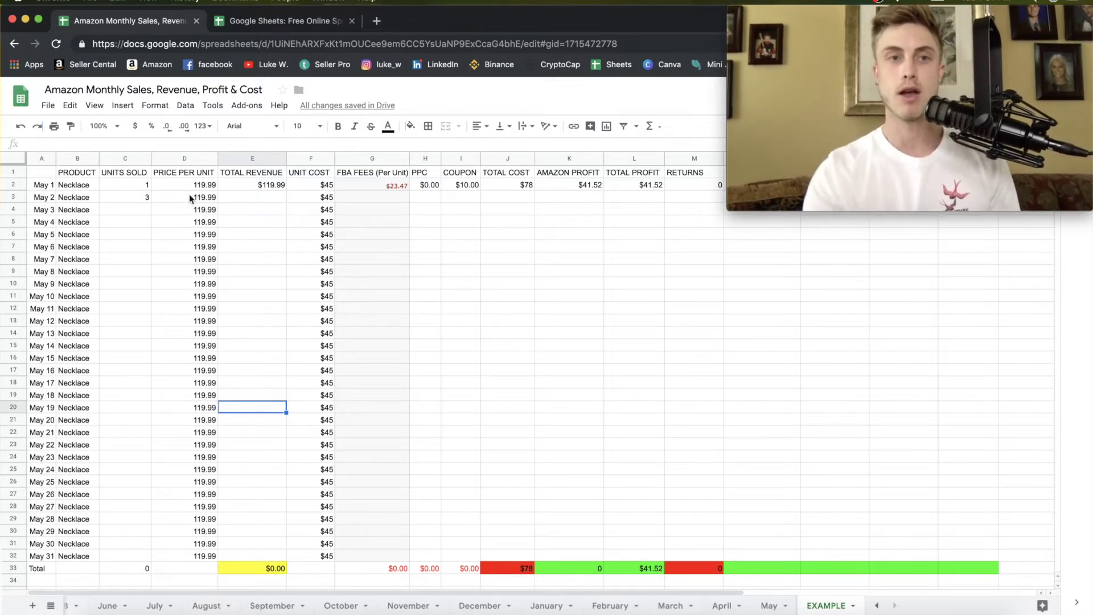
click(274, 185)
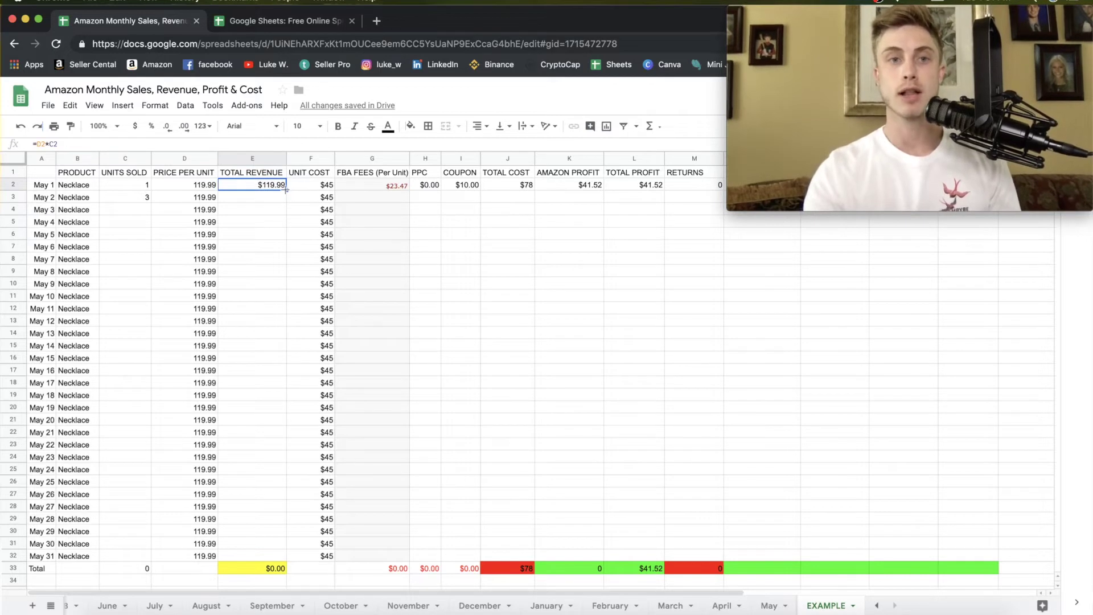
- Copy the revenue formula =D3*C3 into May 2 for $359.97 and confirm its price and units references
drag(286, 190, 285, 198)
click(254, 207)
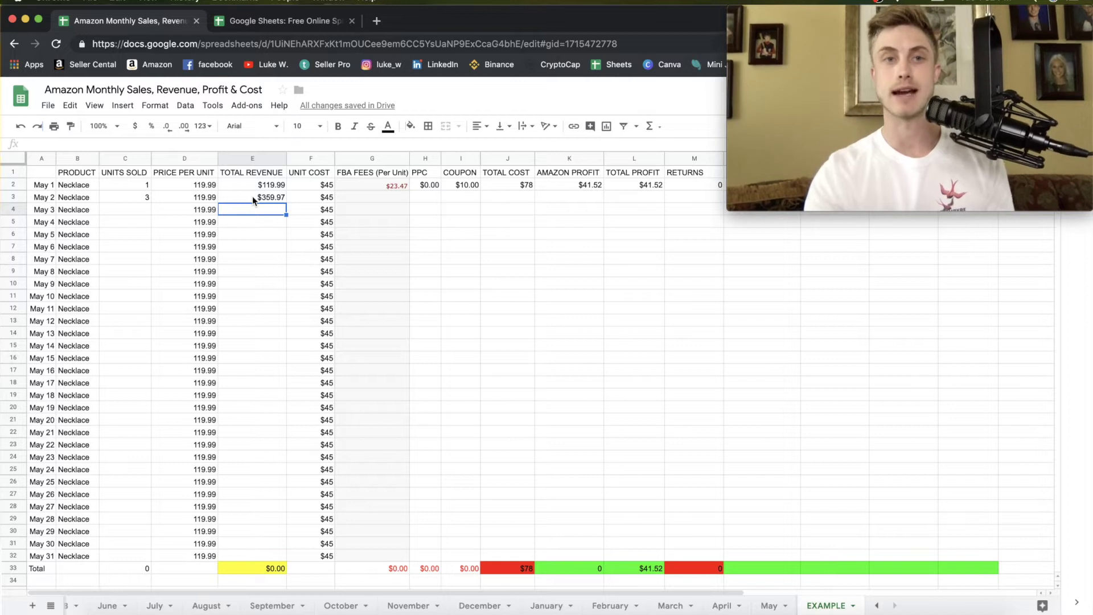
click(252, 196)
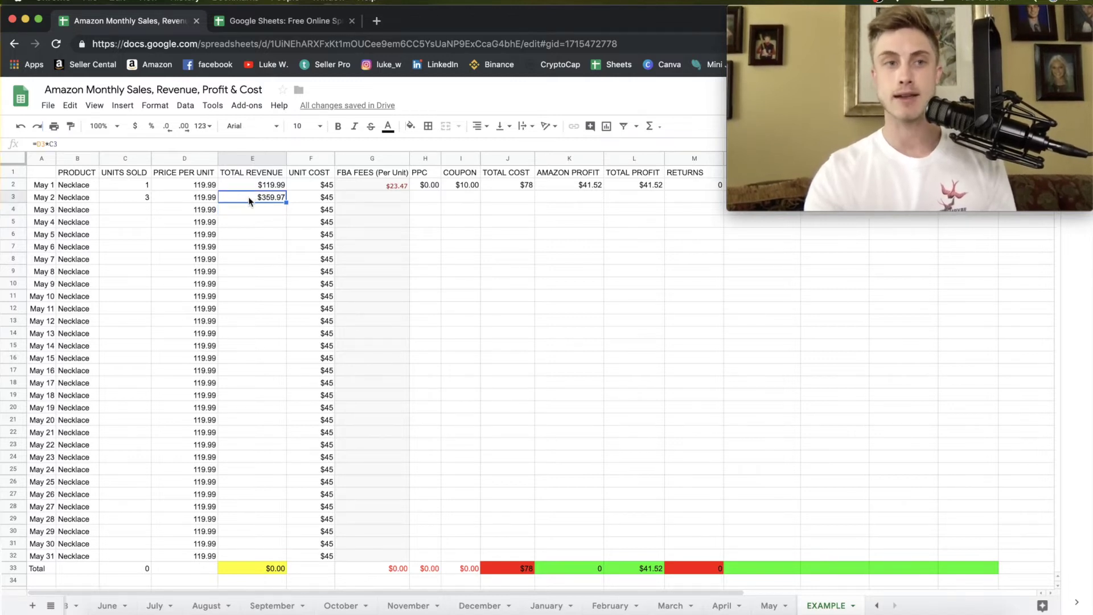
double_click(249, 197)
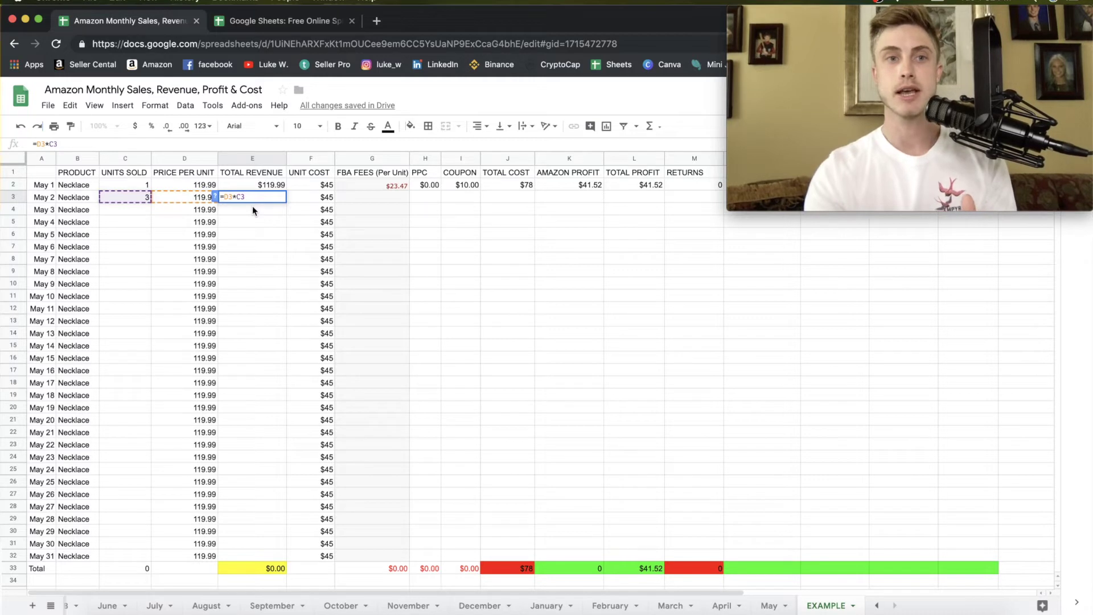
key(Return)
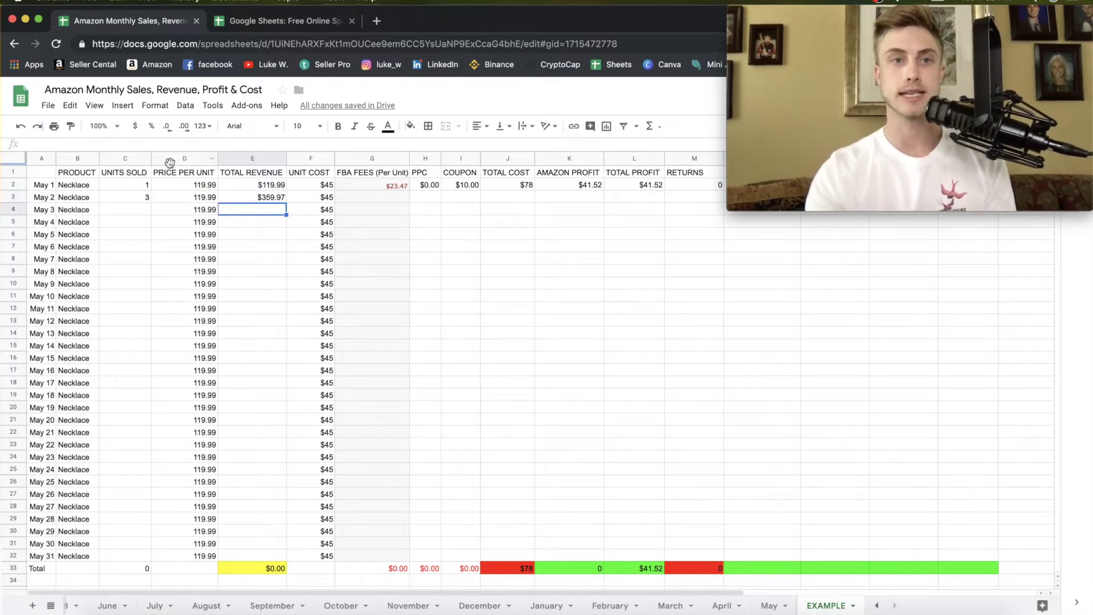
click(170, 160)
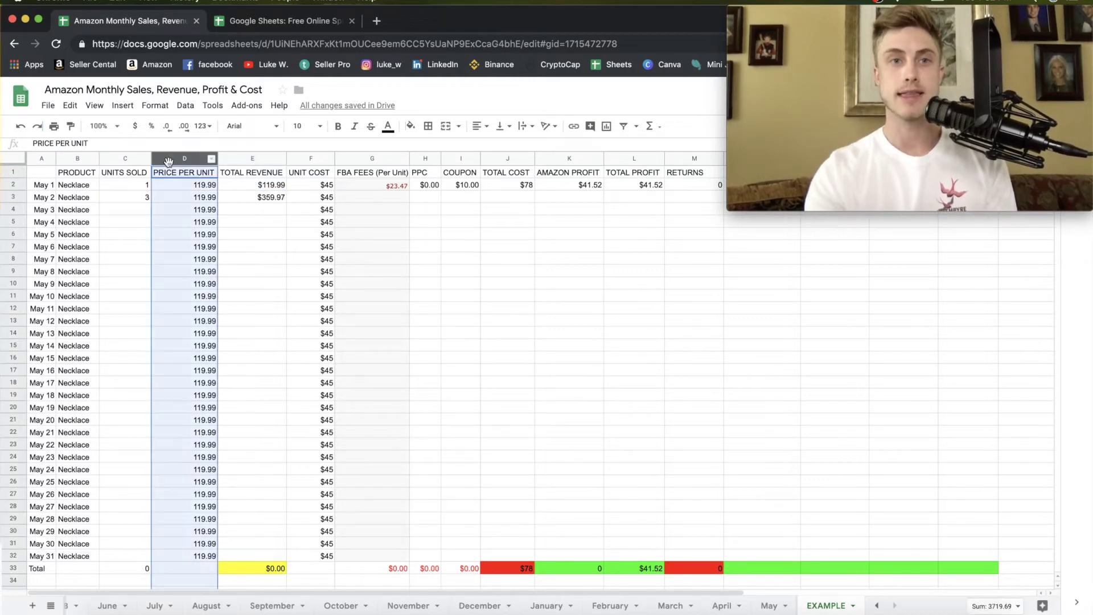
click(121, 159)
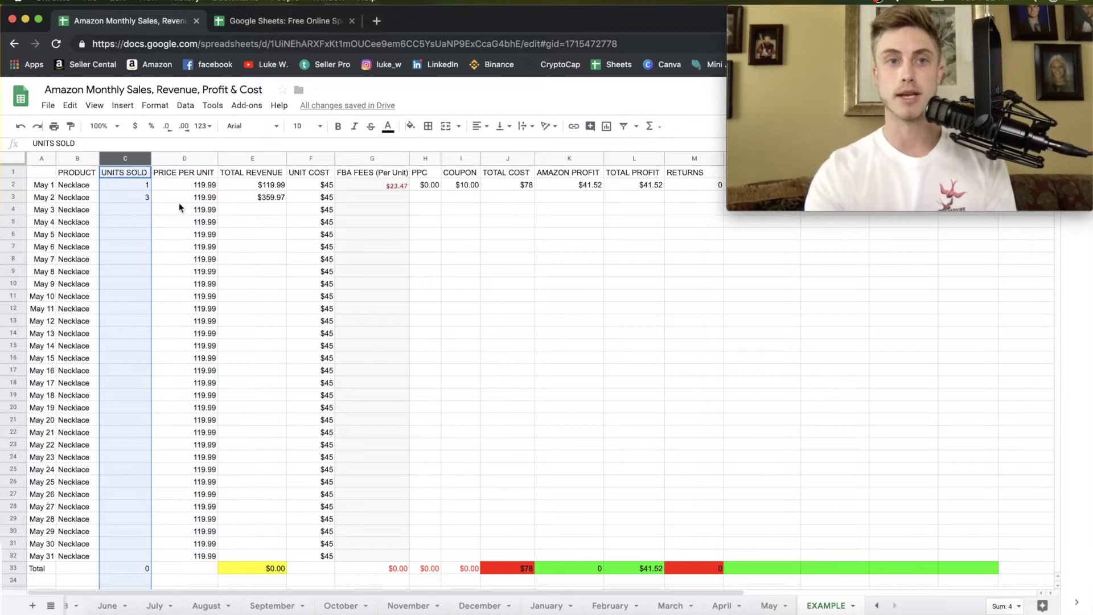
click(267, 210)
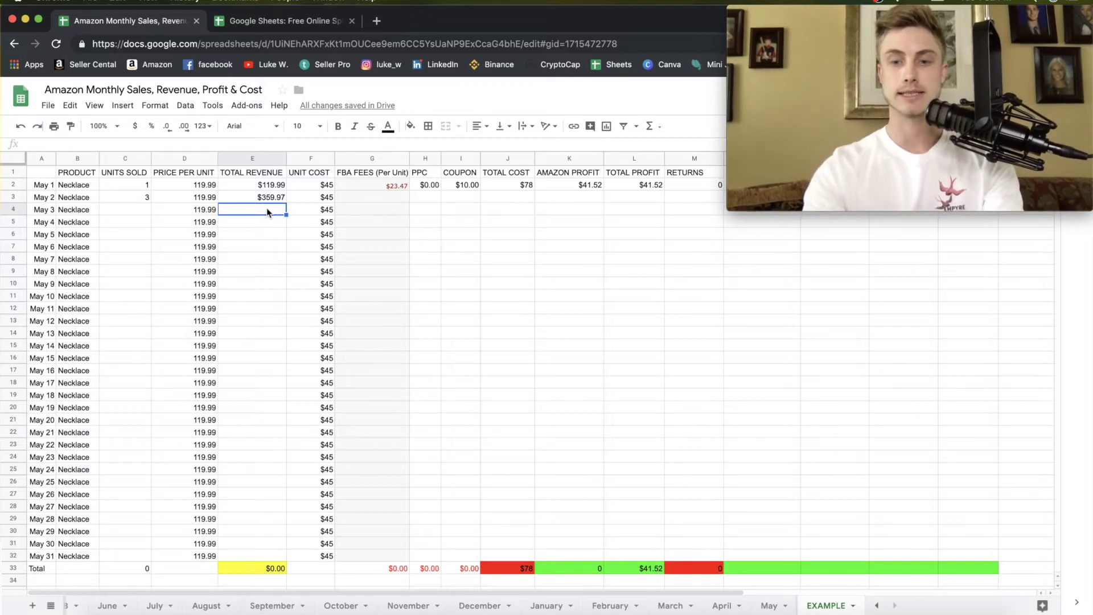
- Enter =D4*C4 as the May 3 revenue formula and record 5 units sold, giving $599.95
text(=)
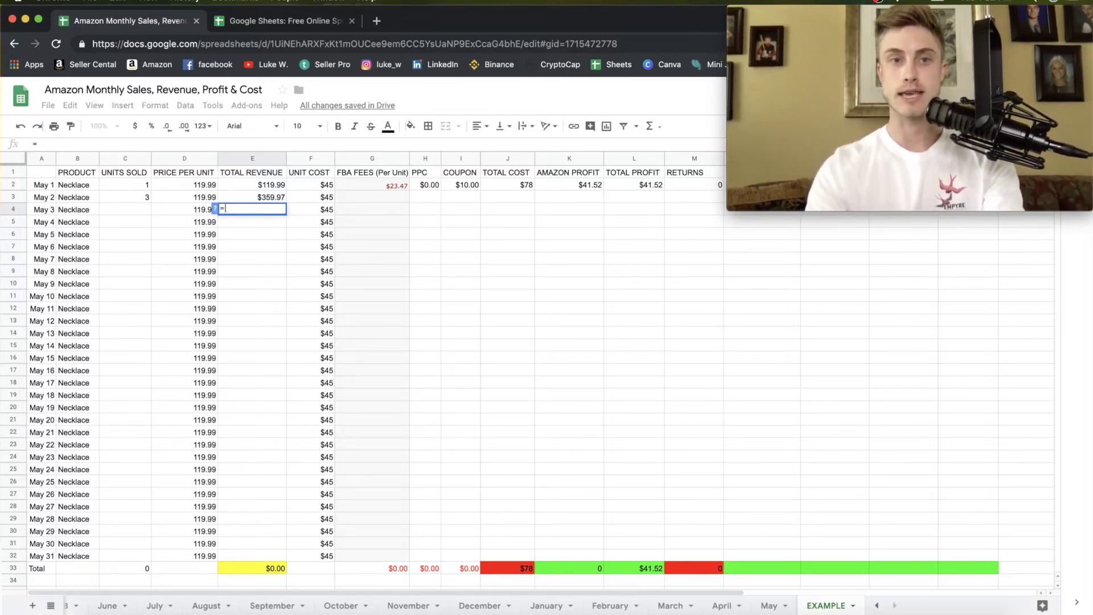
click(174, 210)
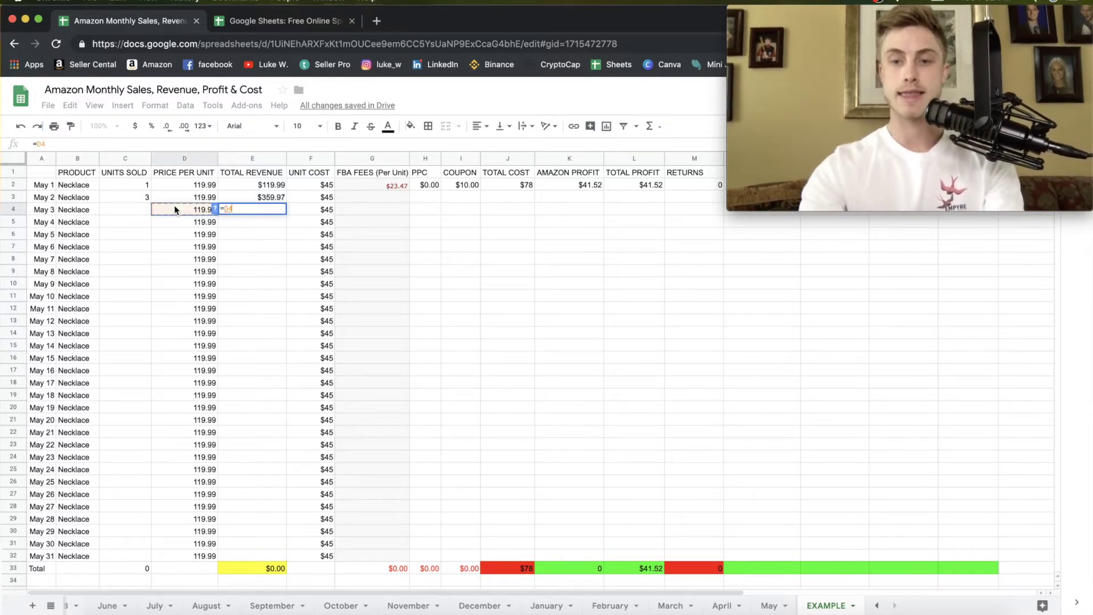
text(*)
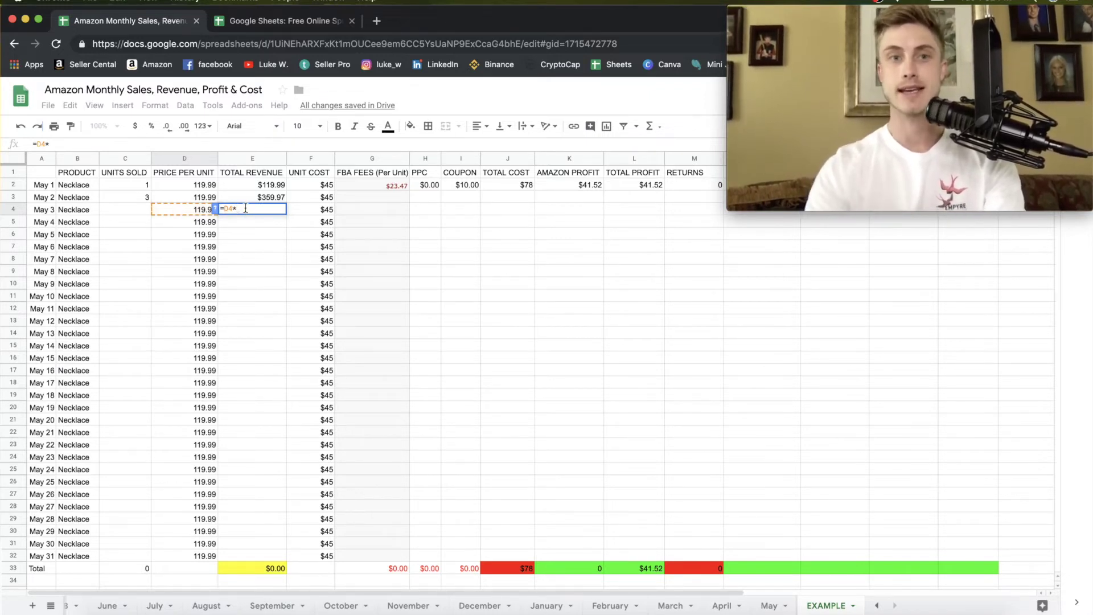
click(134, 209)
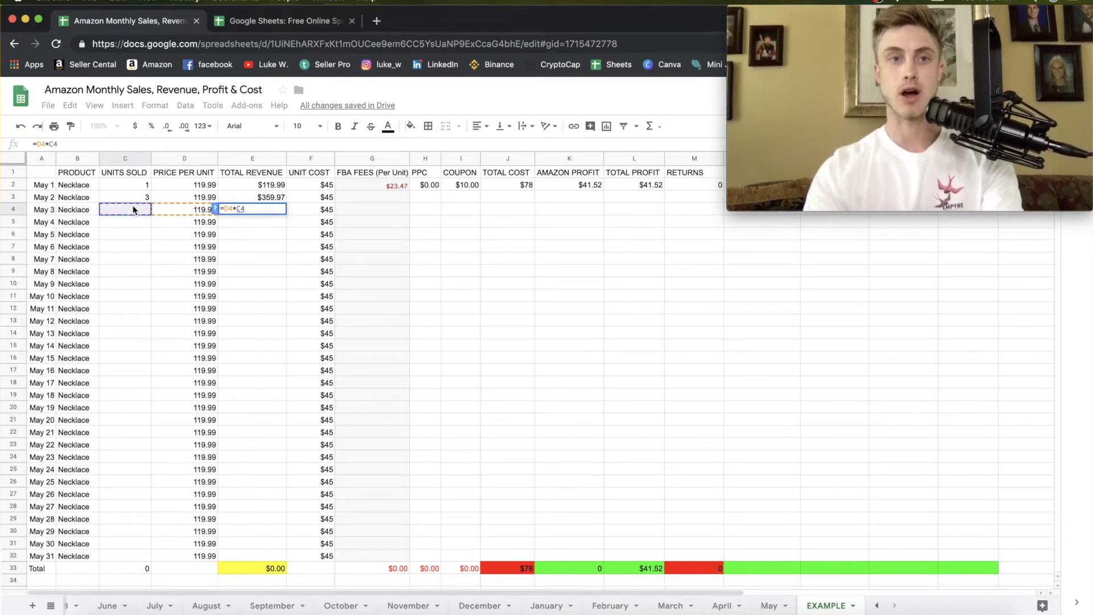
key(Return)
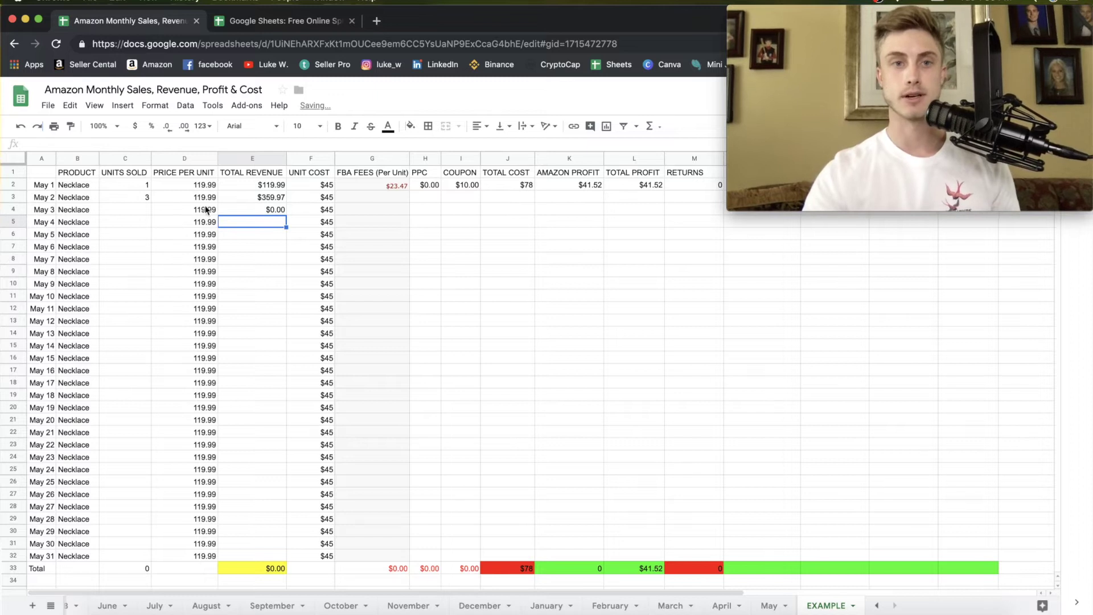
click(140, 212)
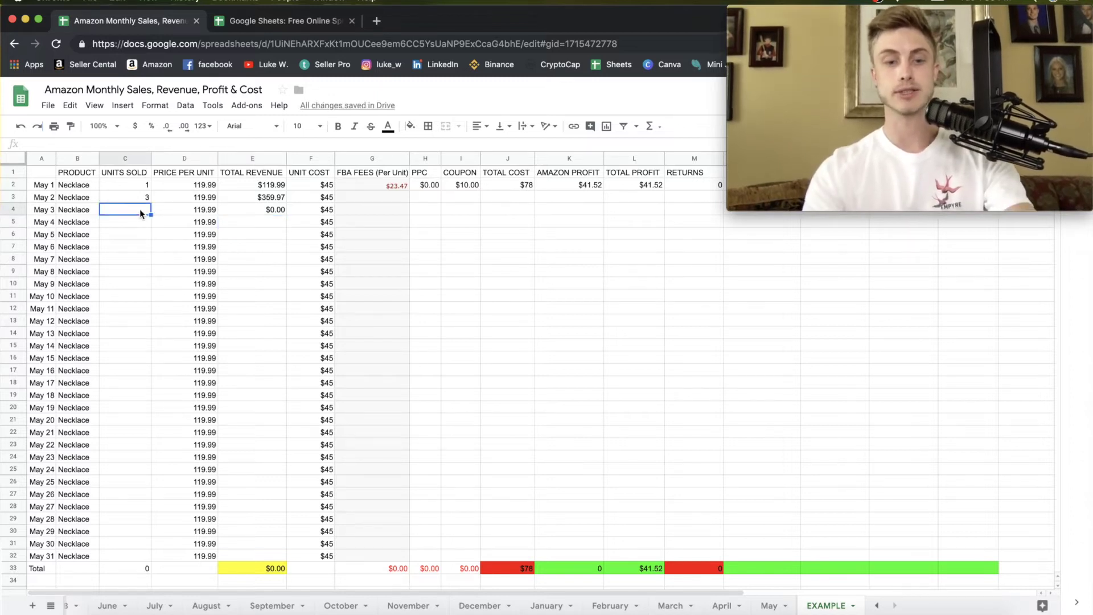
text(5)
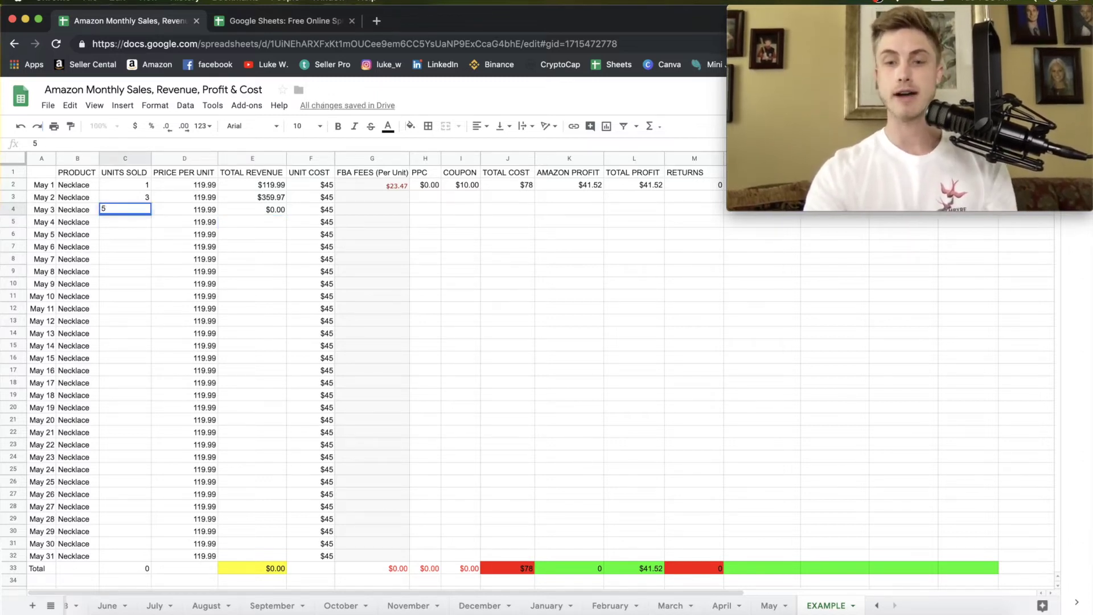
click(274, 223)
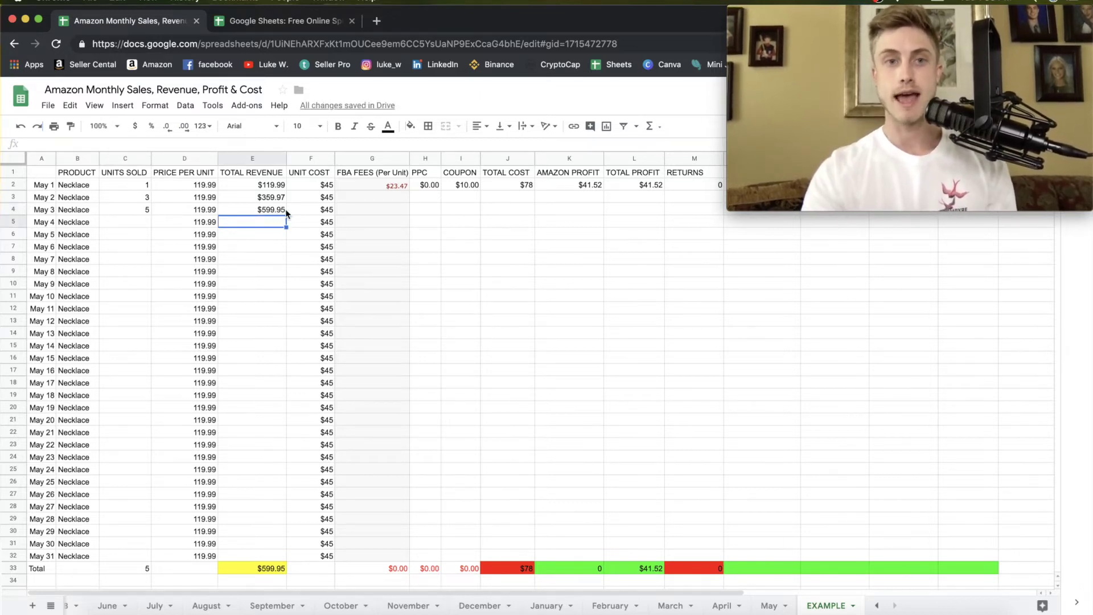
- Record 3 units for May 4 and copy the revenue formula down, bringing total revenue to $959.92
double_click(244, 196)
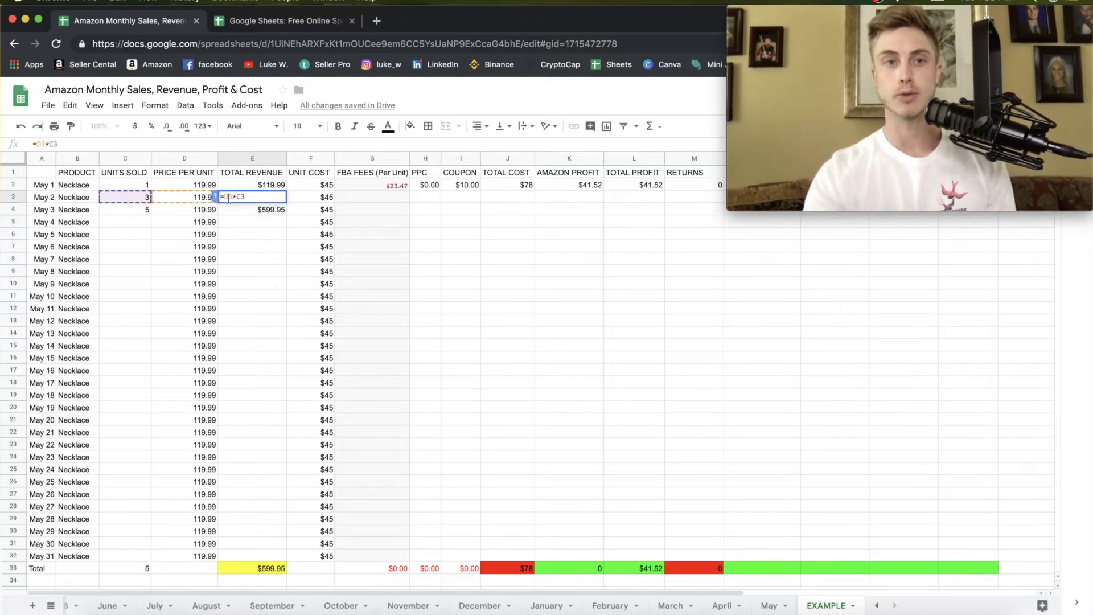
key(Return)
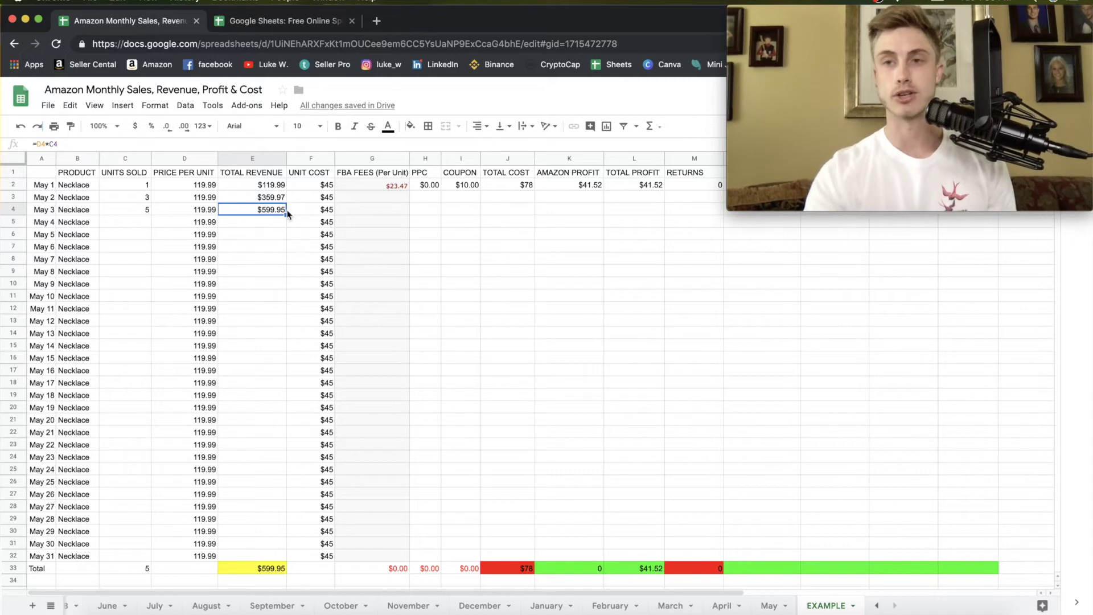
click(128, 224)
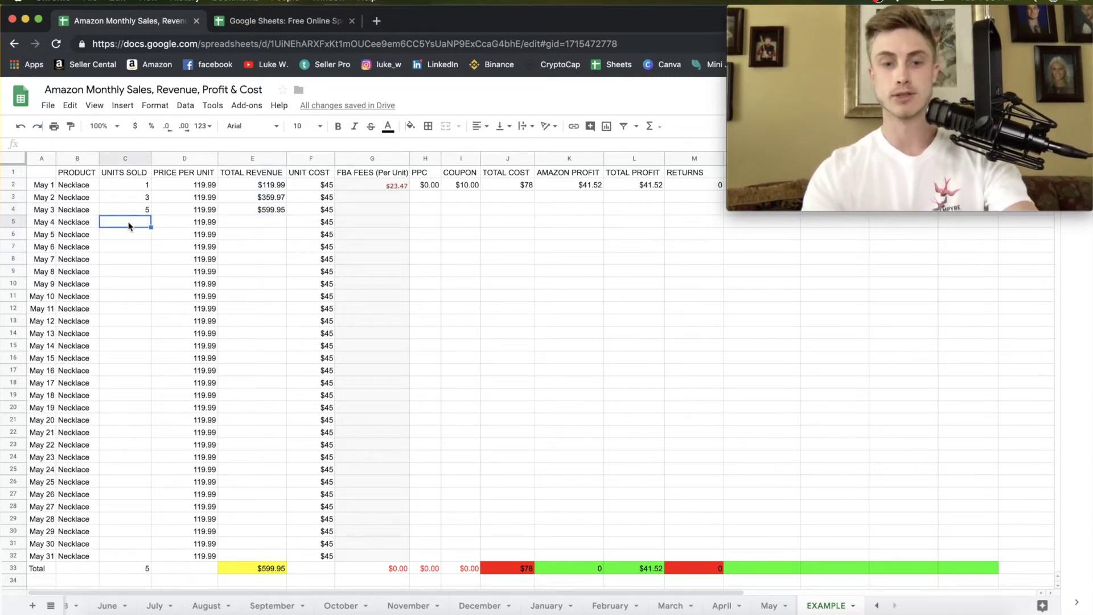
text(3)
click(284, 209)
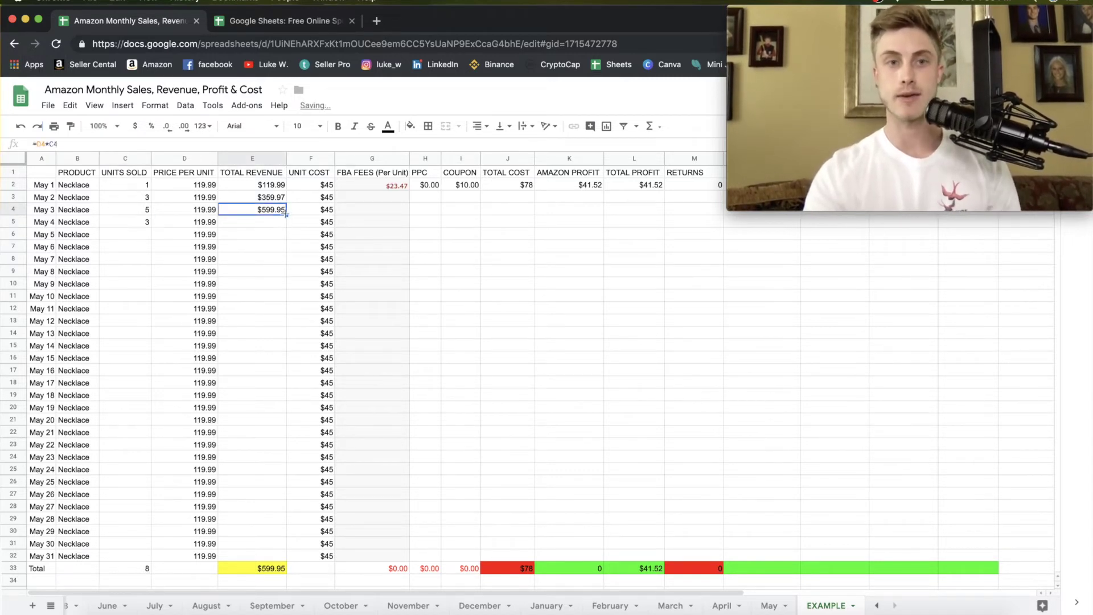
drag(286, 216, 284, 225)
click(279, 261)
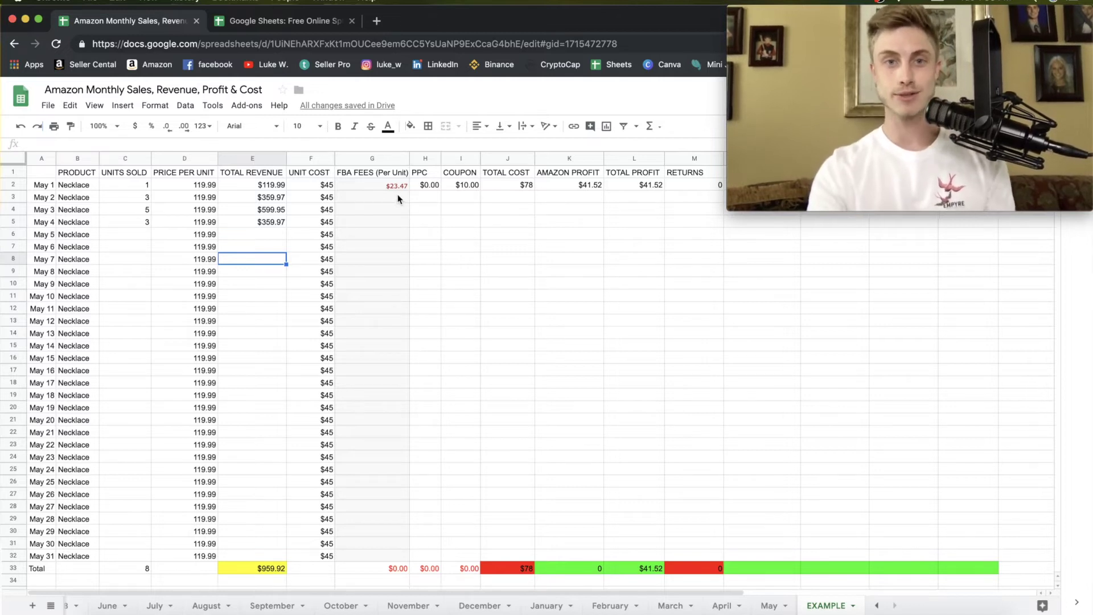
- Enter a 23.47 FBA fee for May 2 and copy it down through May 4
click(380, 197)
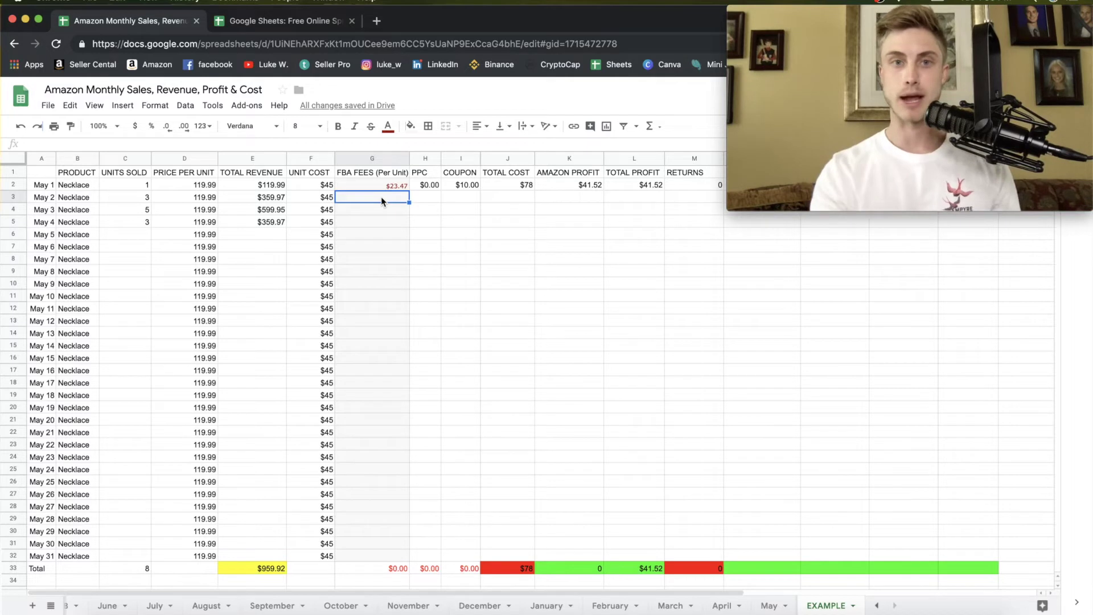
text(23.47)
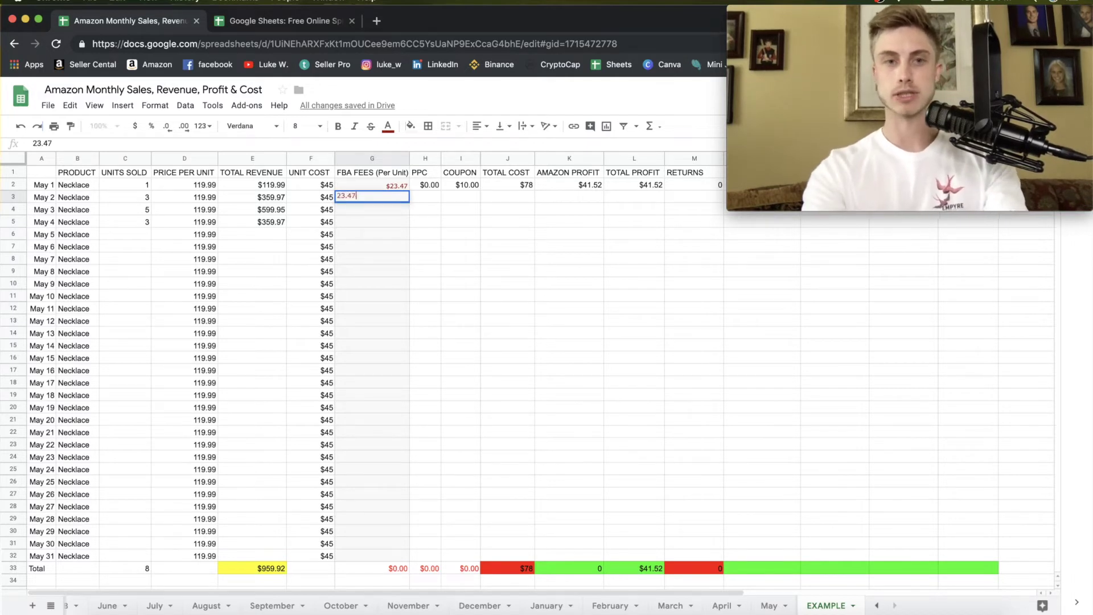
click(407, 200)
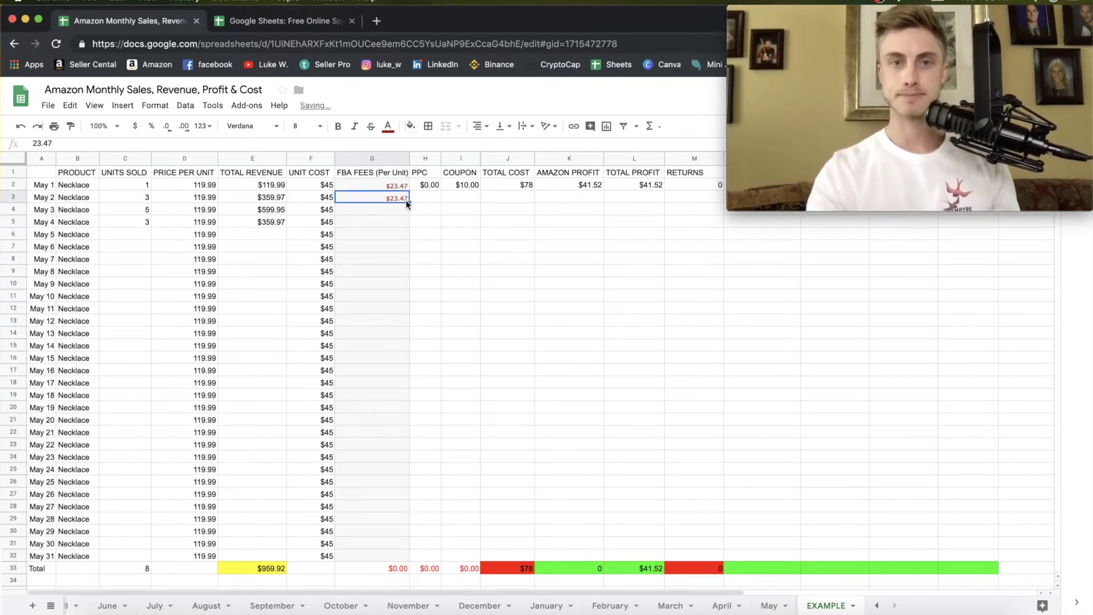
drag(410, 202, 410, 228)
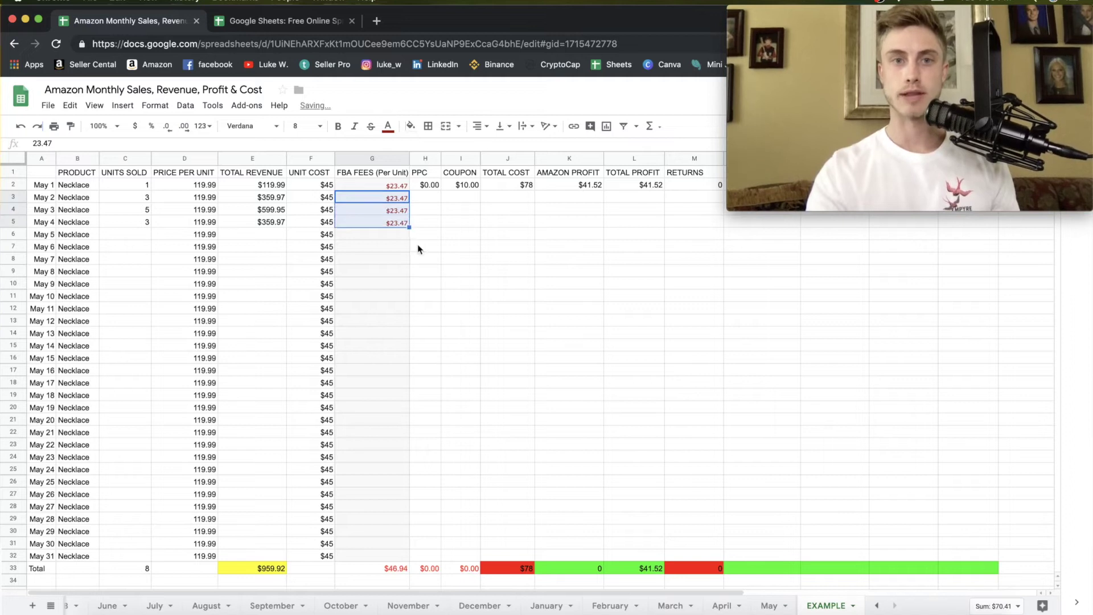
click(421, 246)
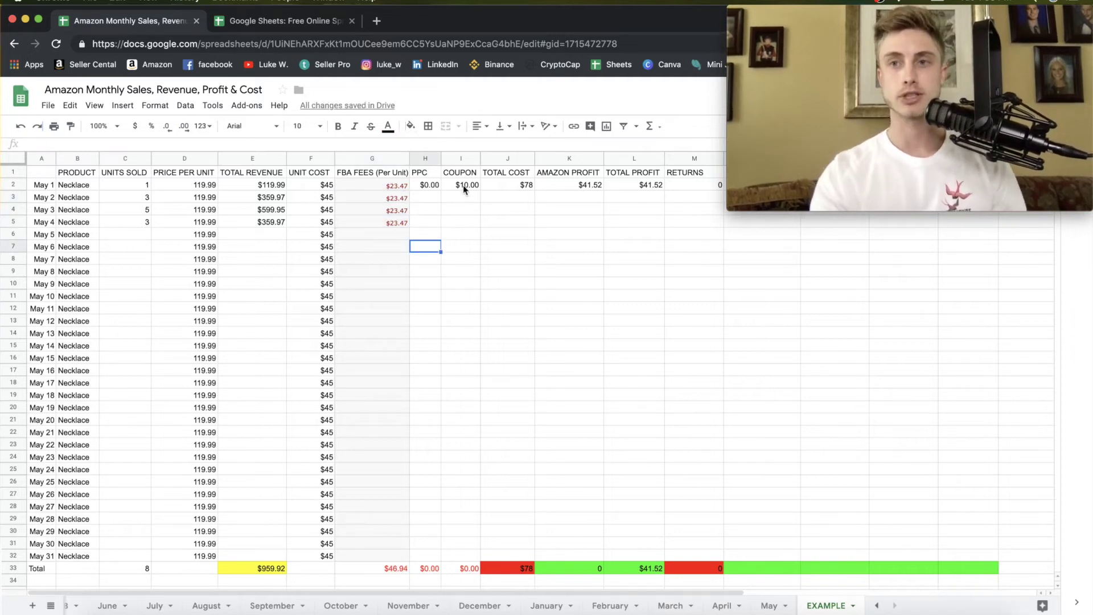
- Fill $0.00 PPC from May 1 through May 5 and enter 40 as the May 6 PPC
click(431, 187)
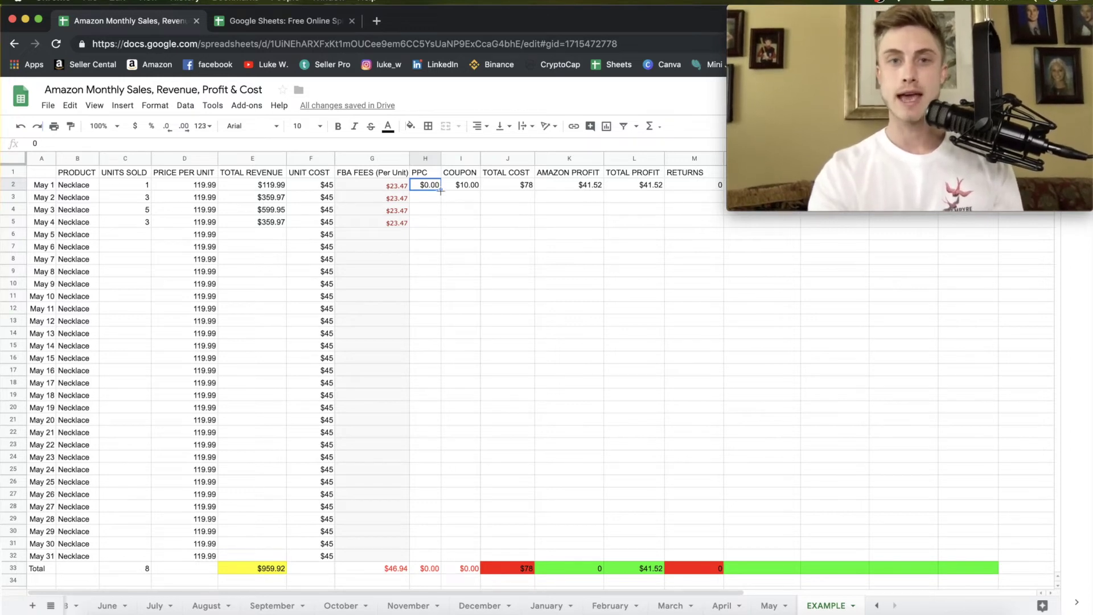
drag(441, 191, 434, 238)
click(431, 248)
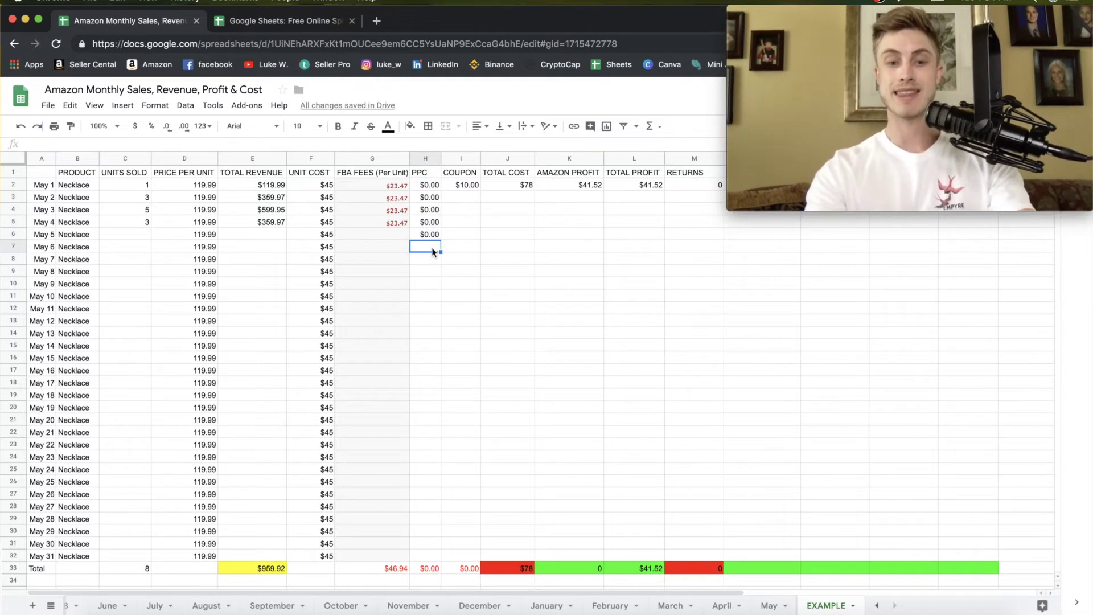
text(40)
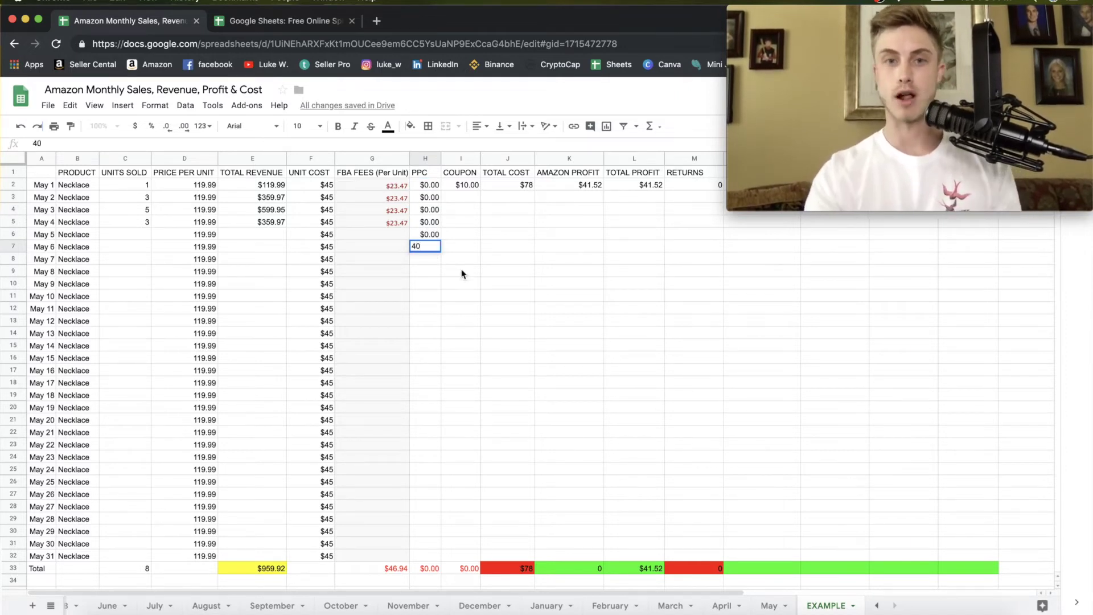
click(460, 272)
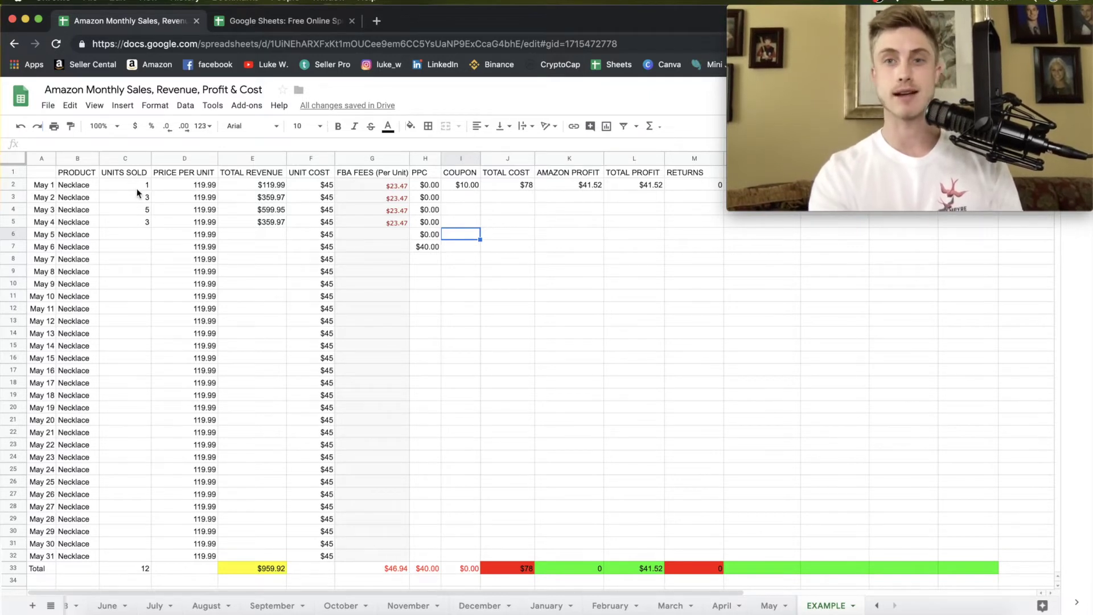
- Re-enter the UNITS SOLD total in C33 as =SUM(C2:C32), still showing 12
click(123, 571)
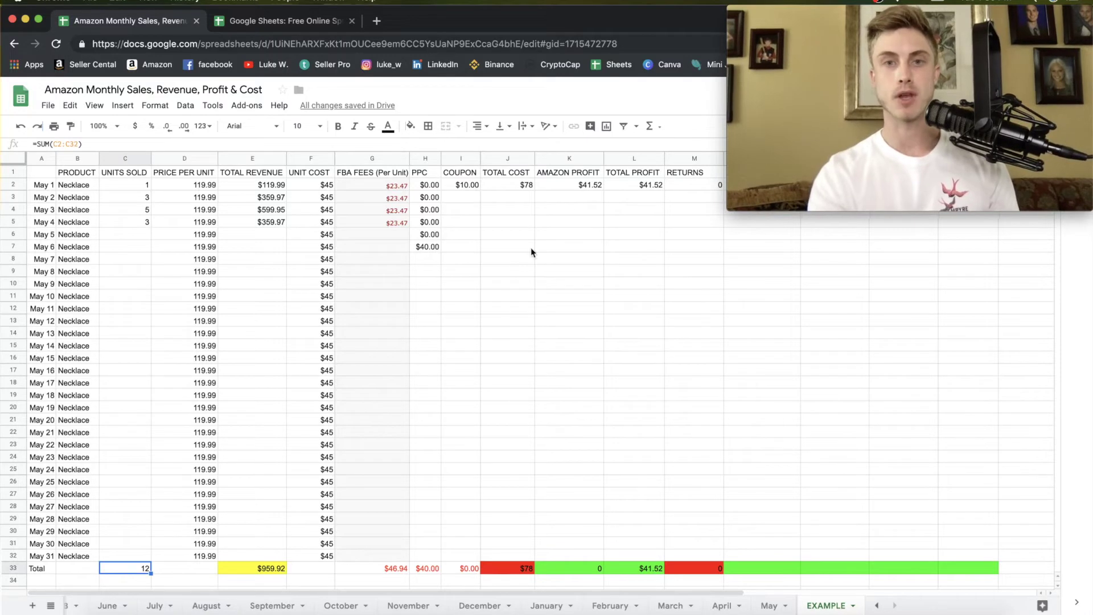
click(651, 127)
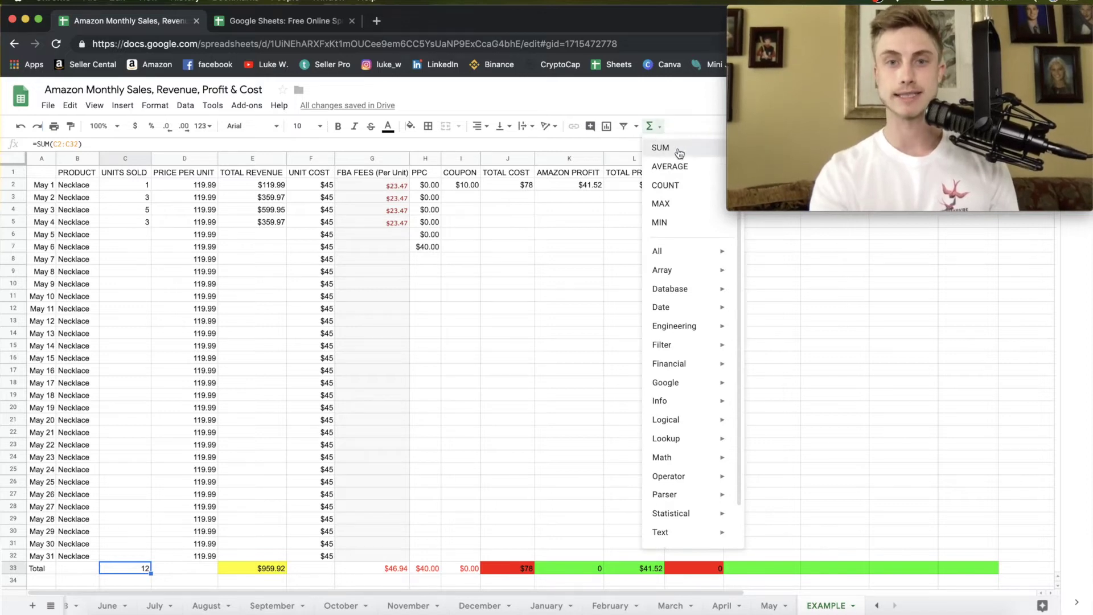
click(661, 148)
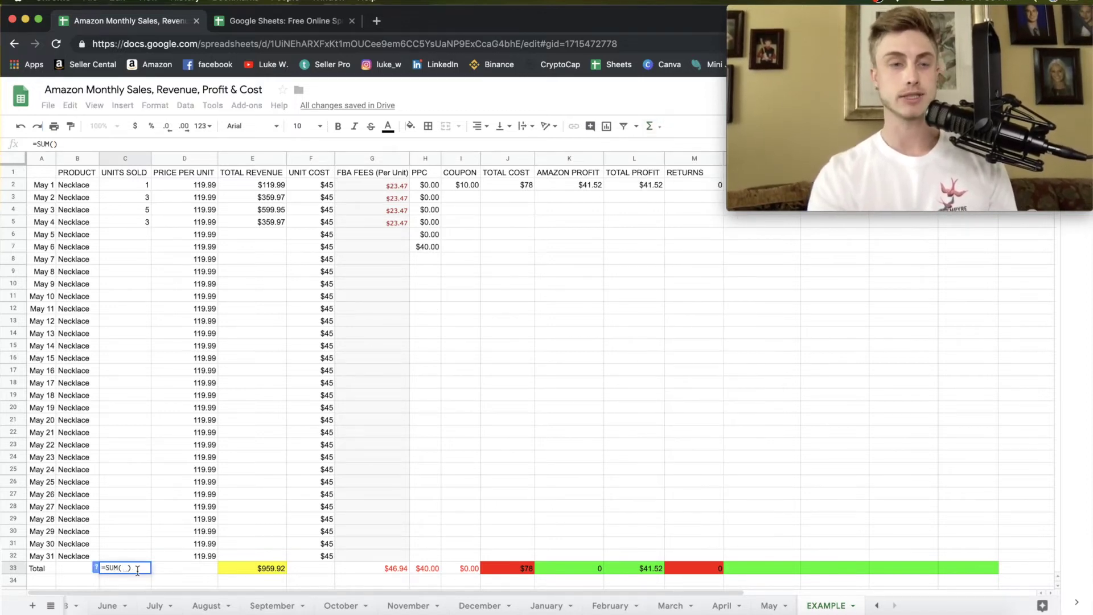
click(135, 180)
drag(135, 179, 129, 561)
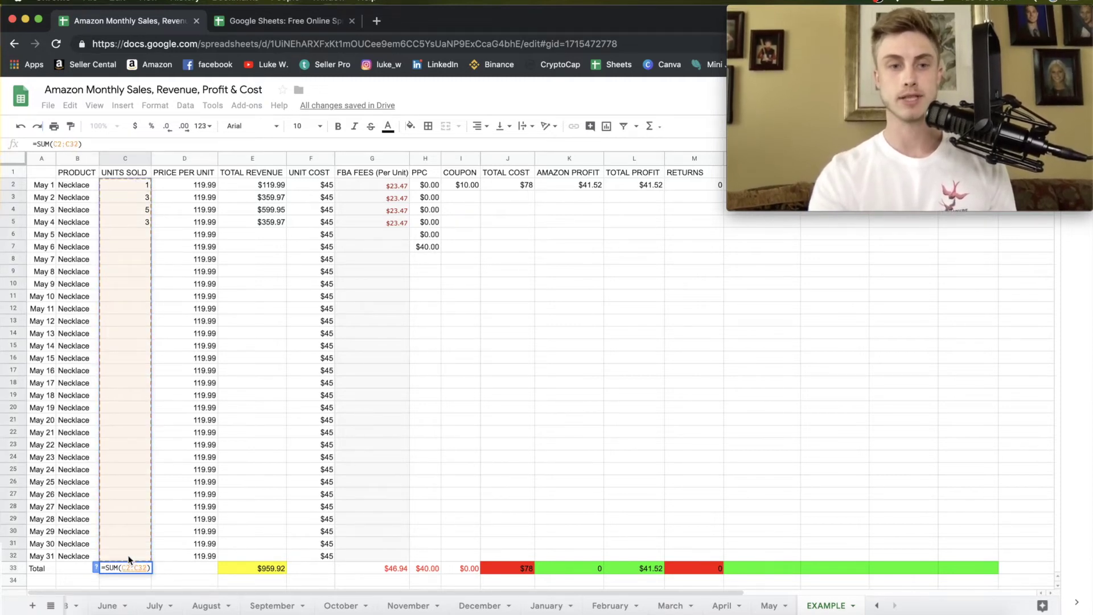
key(Return)
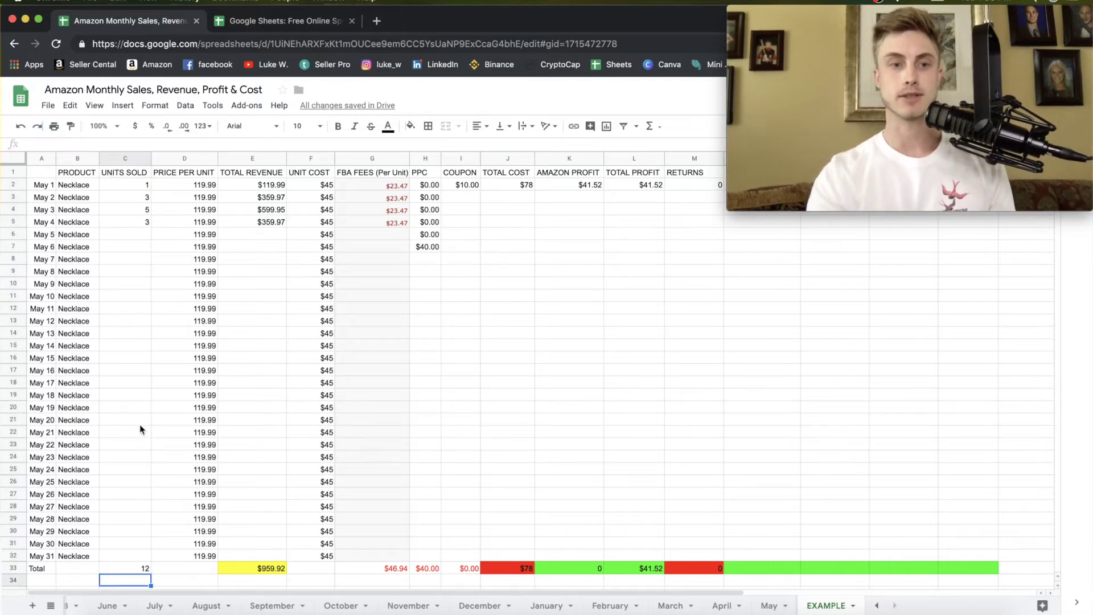
- Enter 4 as the units sold for May 5 in C6
click(137, 533)
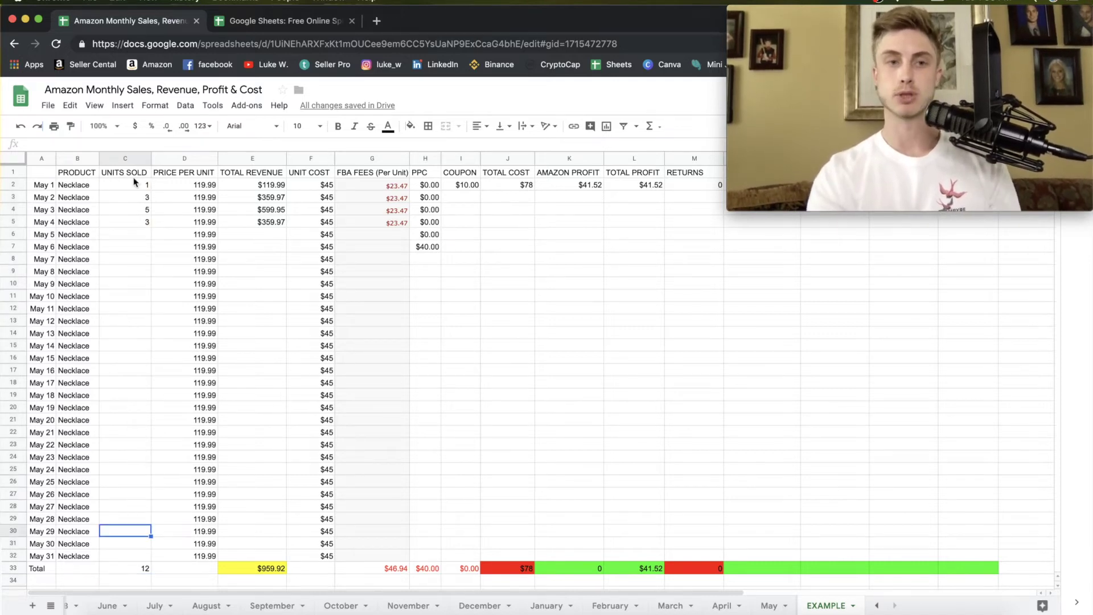
click(136, 236)
text(4)
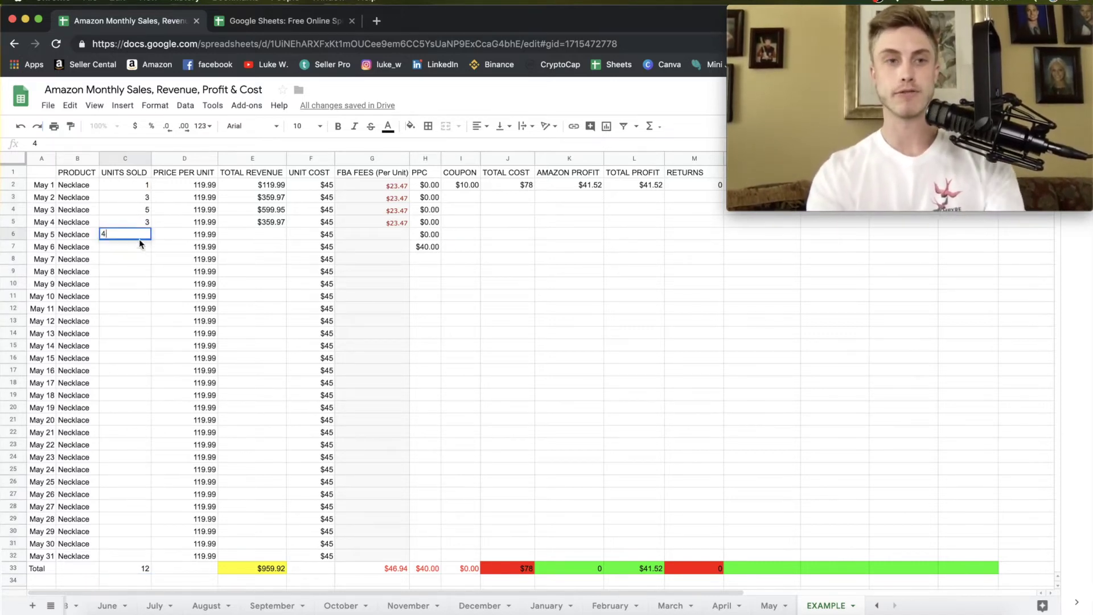
key(Return)
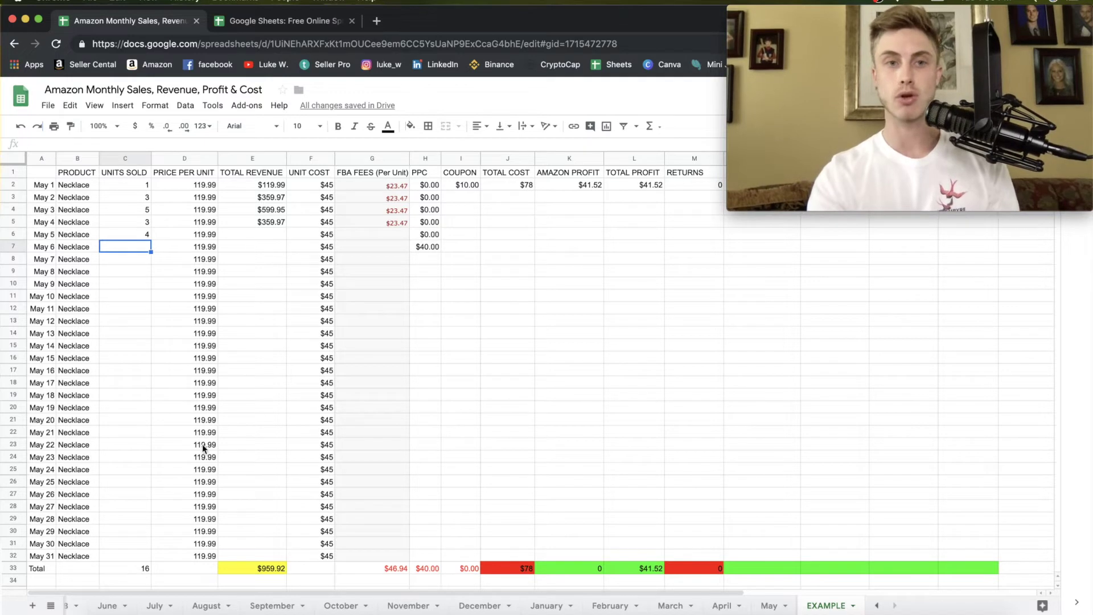
- Fill the revenue formula down to May 5, showing $479.96
click(258, 233)
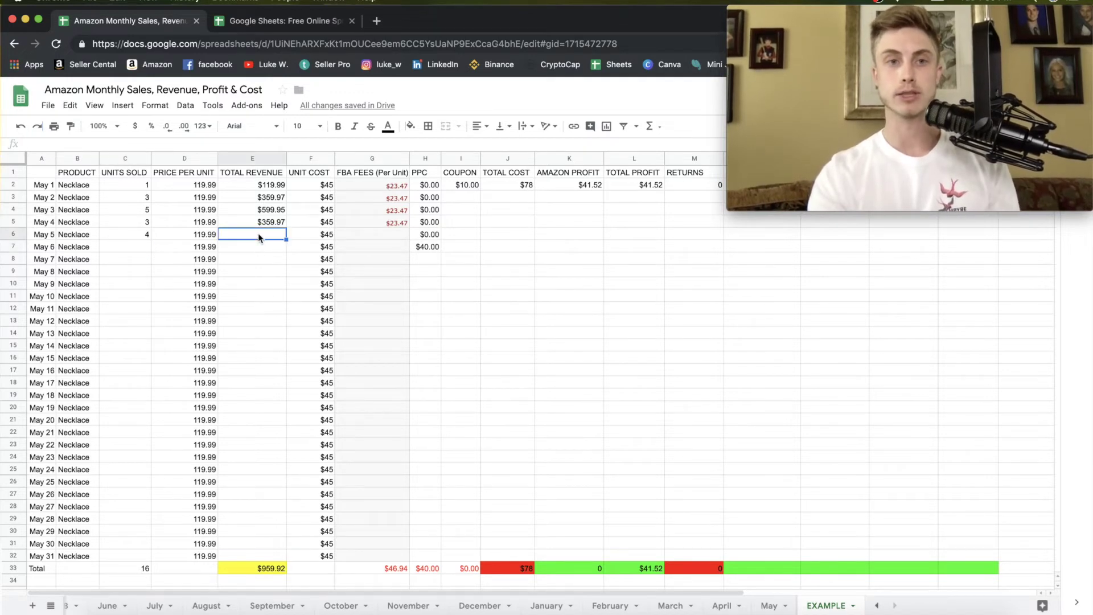
click(279, 224)
drag(287, 227, 284, 239)
click(297, 274)
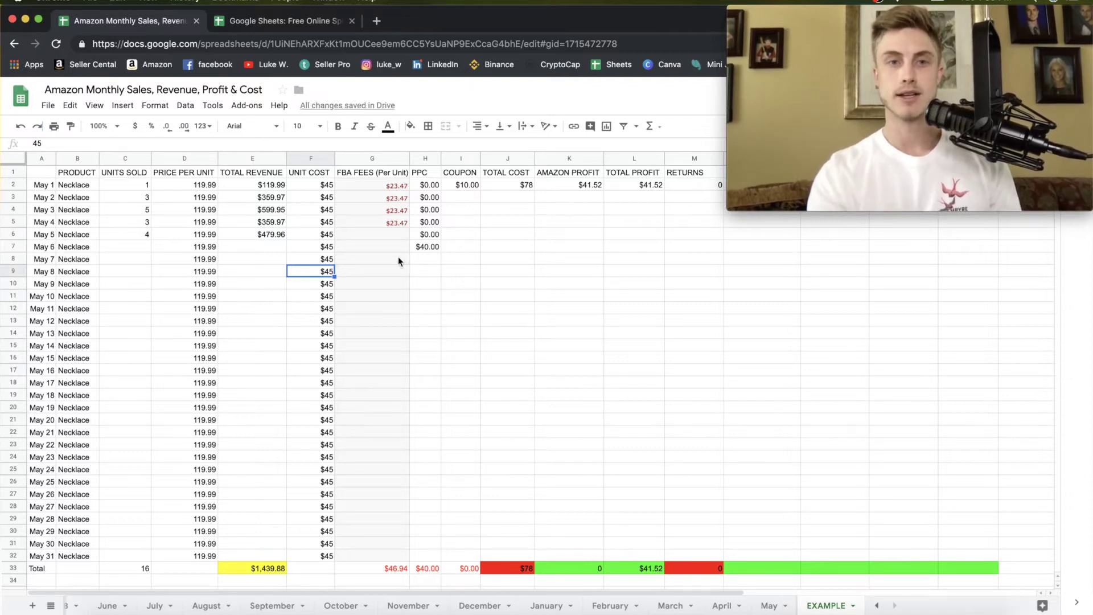
click(394, 222)
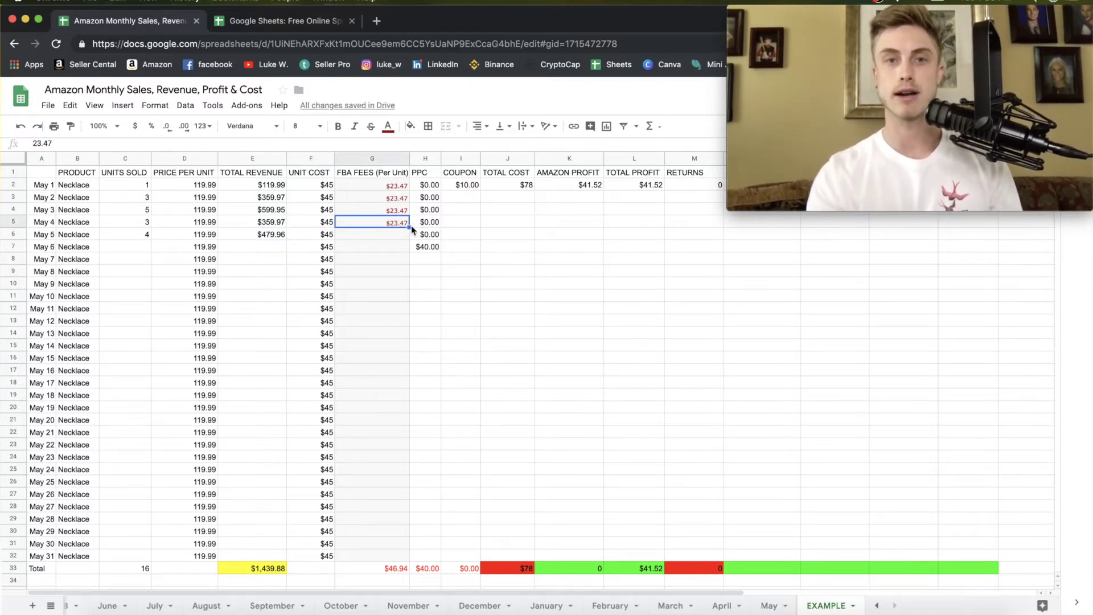
- Copy the FBA fee down to May 5
drag(410, 227, 410, 239)
click(491, 258)
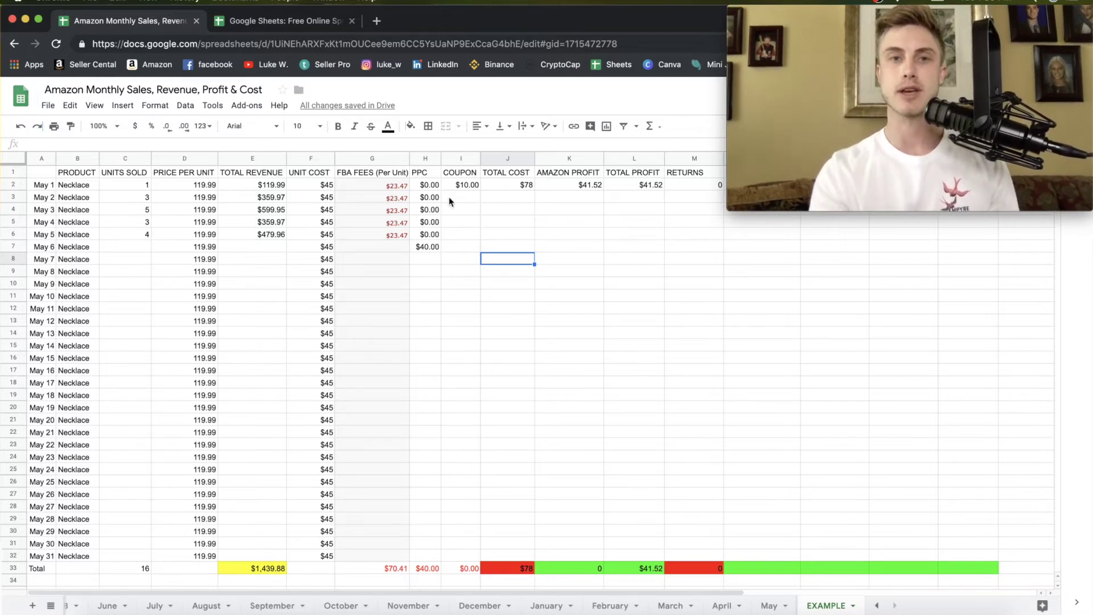
click(384, 199)
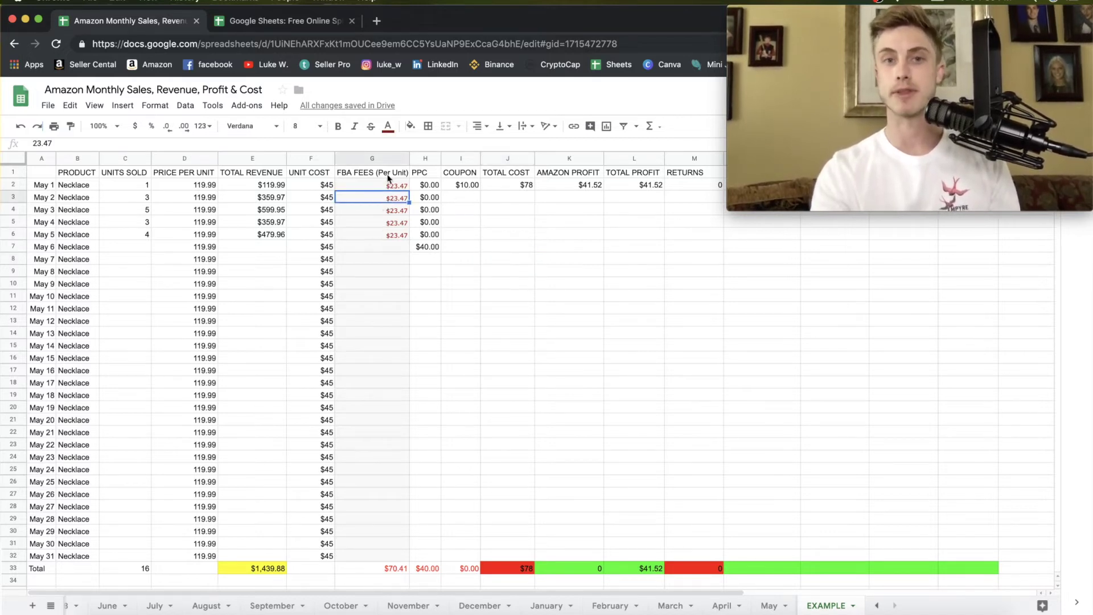
- Copy the $10.00 coupon down through May 6, then clear May 4's coupon
click(471, 187)
drag(480, 190, 476, 248)
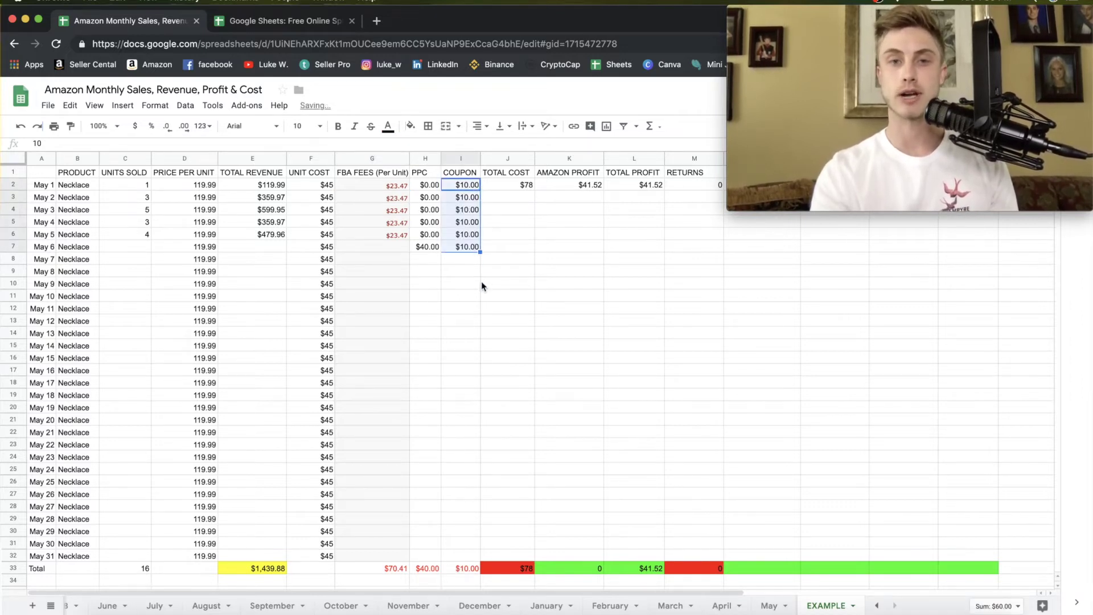
click(483, 283)
click(463, 224)
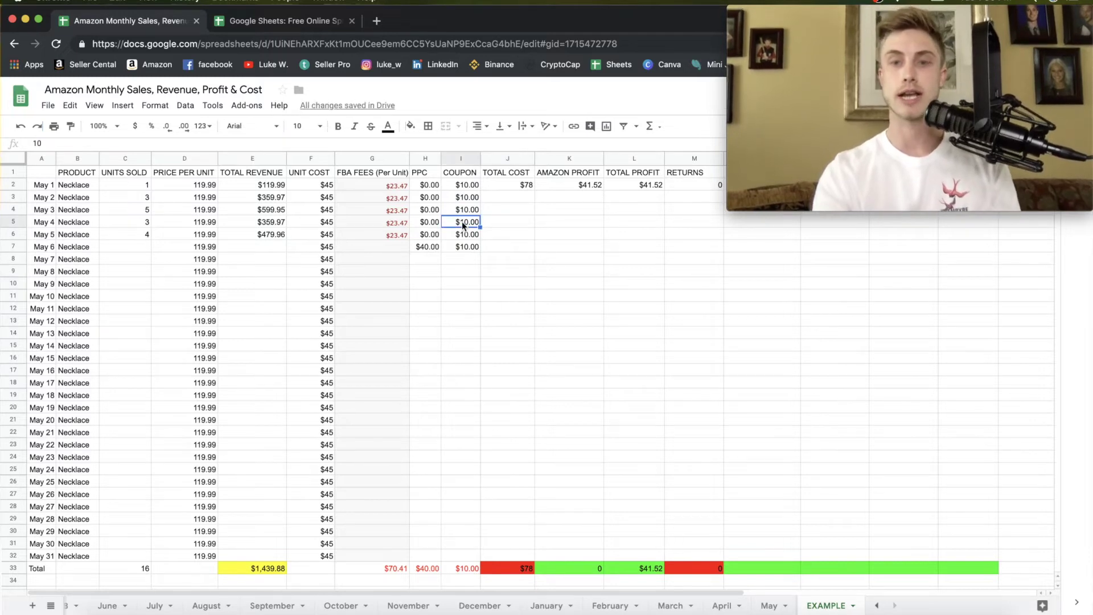
key(Delete)
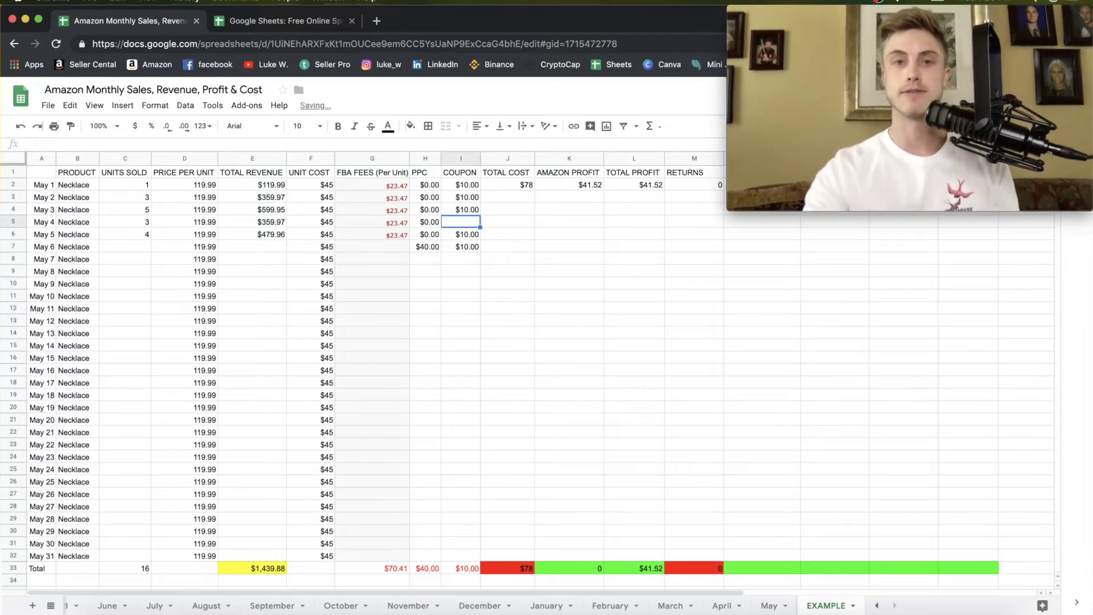
click(511, 245)
- Set May 4's FBA fee to $25.00
click(384, 223)
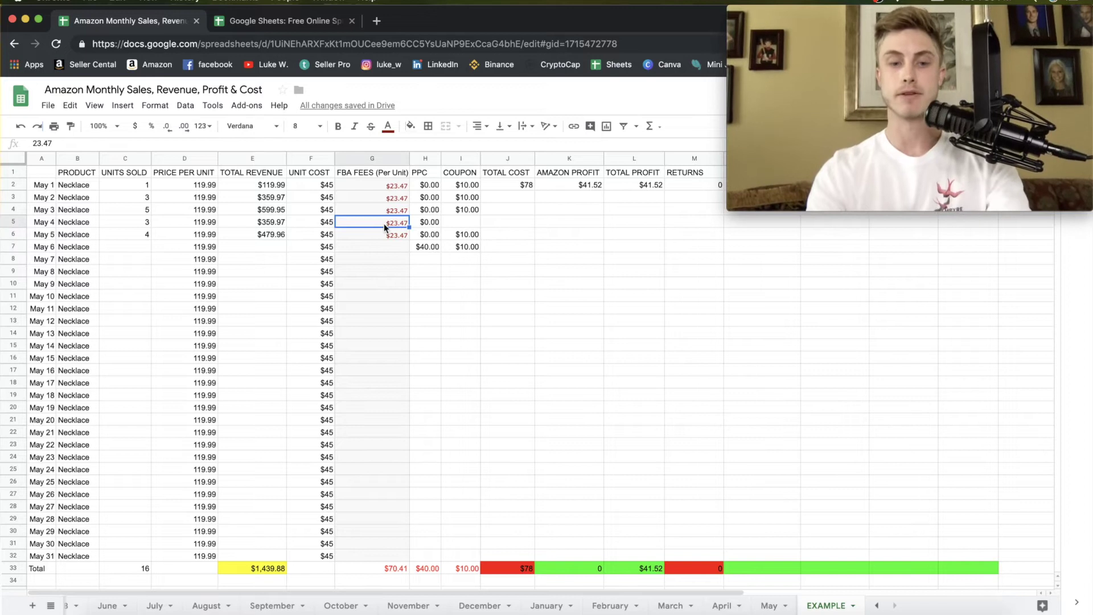
text(25)
click(503, 263)
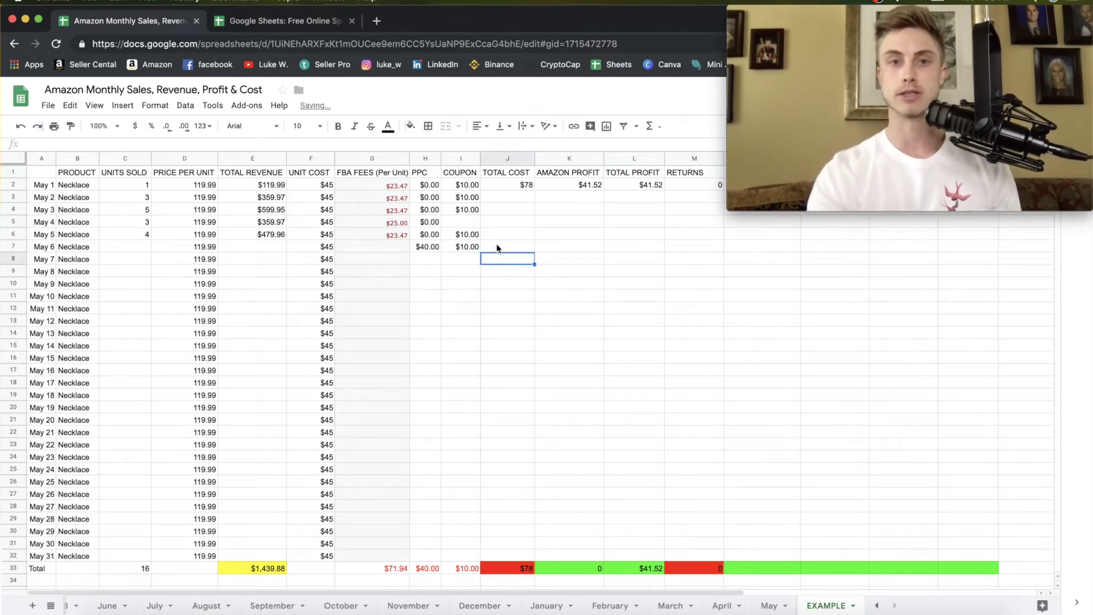
click(526, 222)
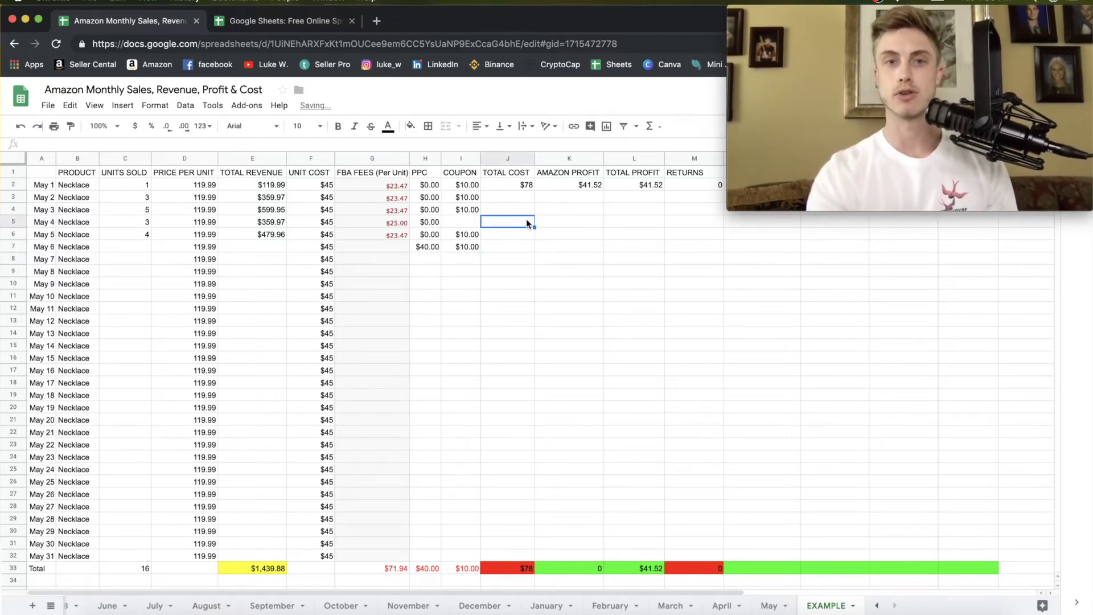
- Clear the May 6 coupon
click(467, 248)
key(Delete)
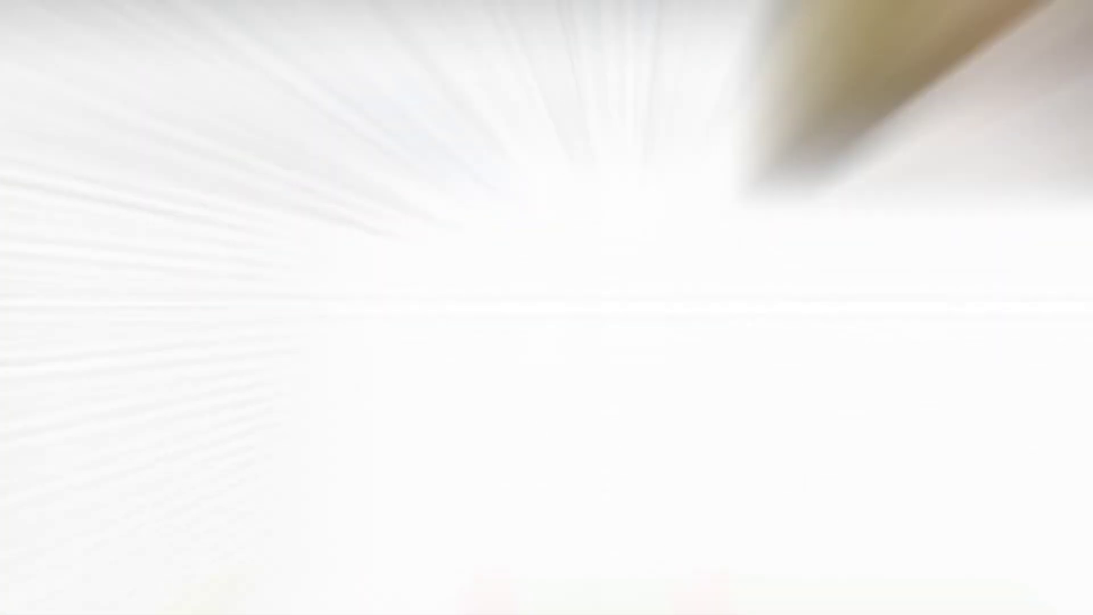
click(503, 199)
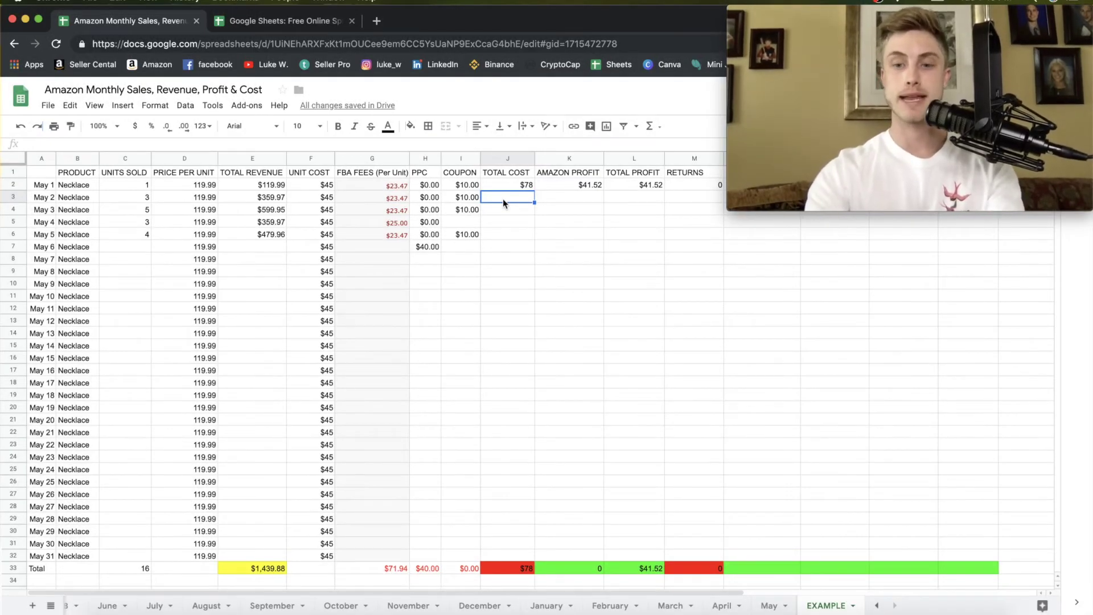
- Enter May 2's total cost in J3 as =C3*(F3+G3+I3)
text(=)
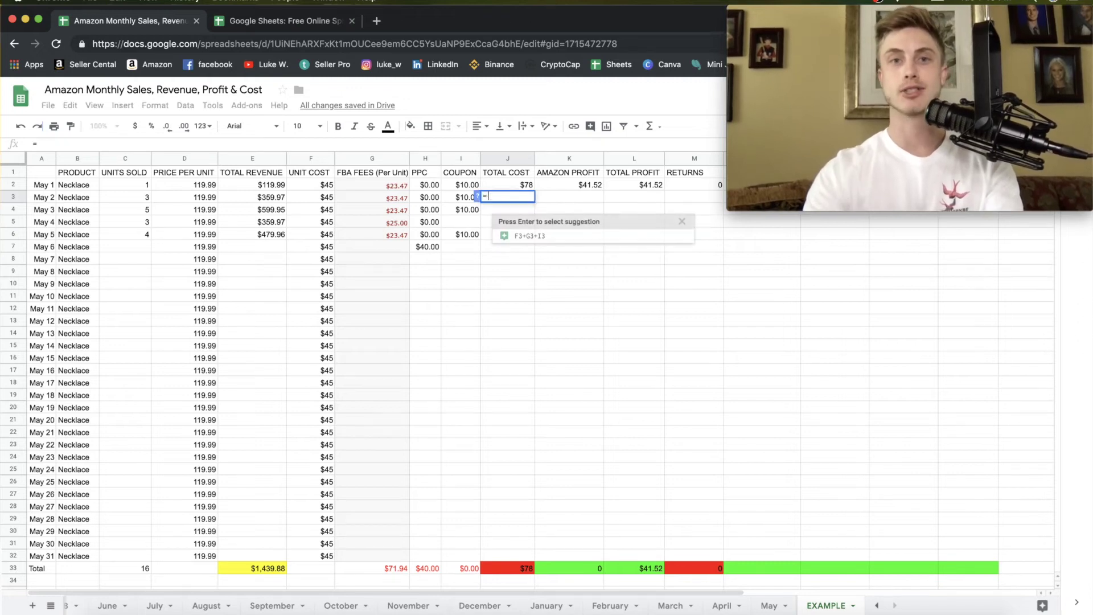
click(125, 200)
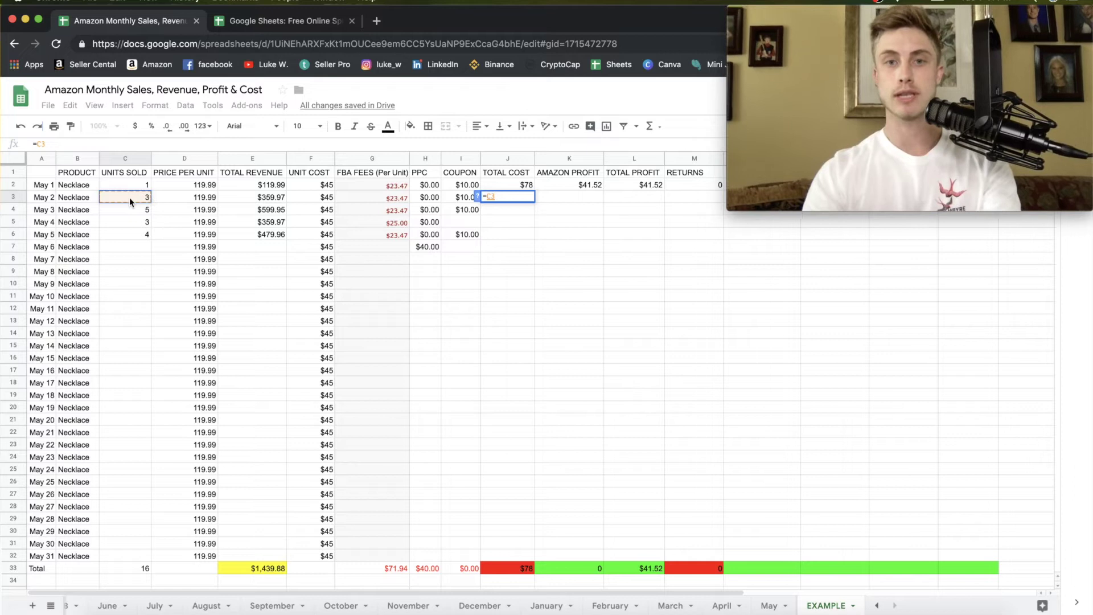
text(*)
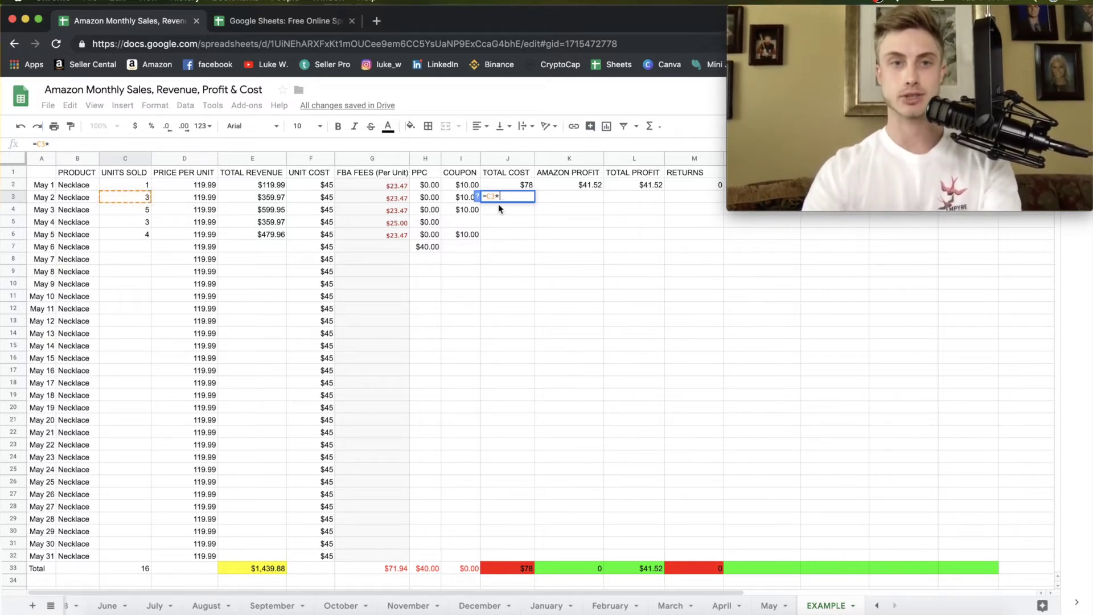
click(327, 197)
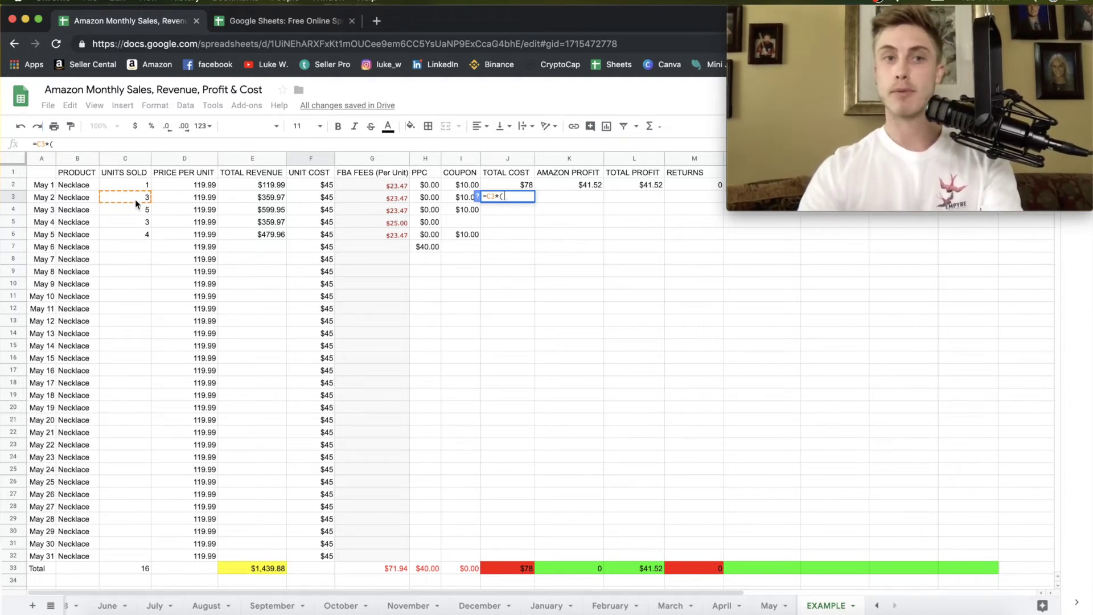
click(311, 199)
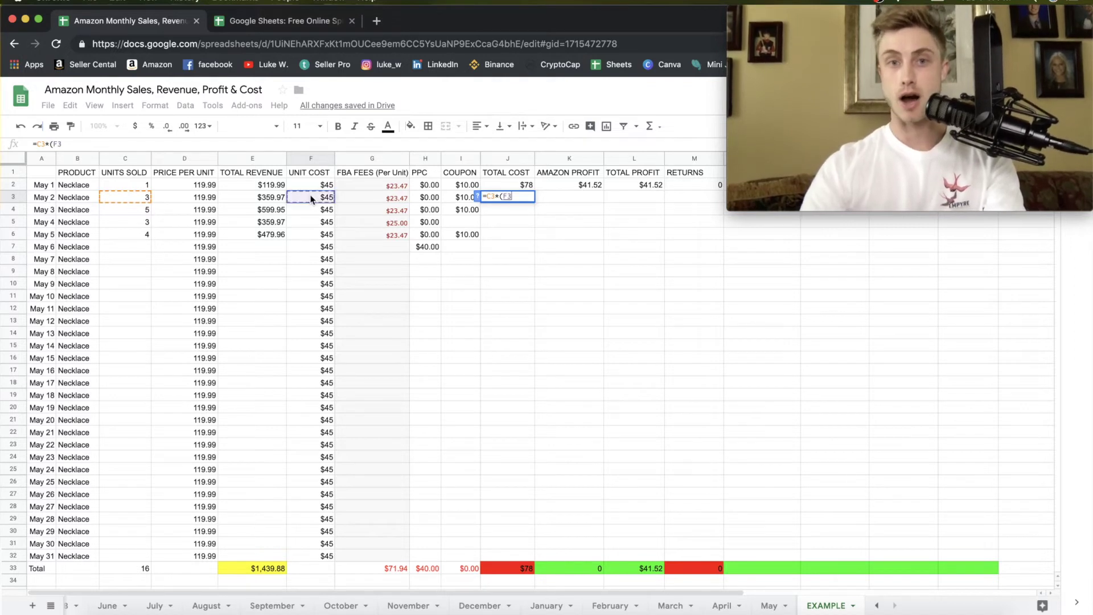
text(+)
click(363, 199)
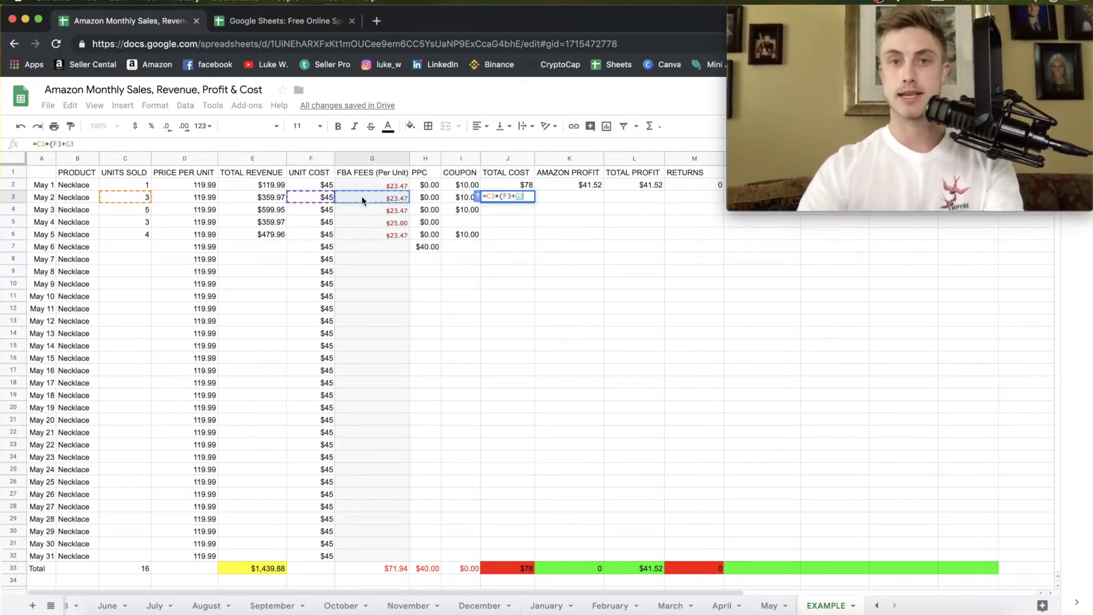
text(+)
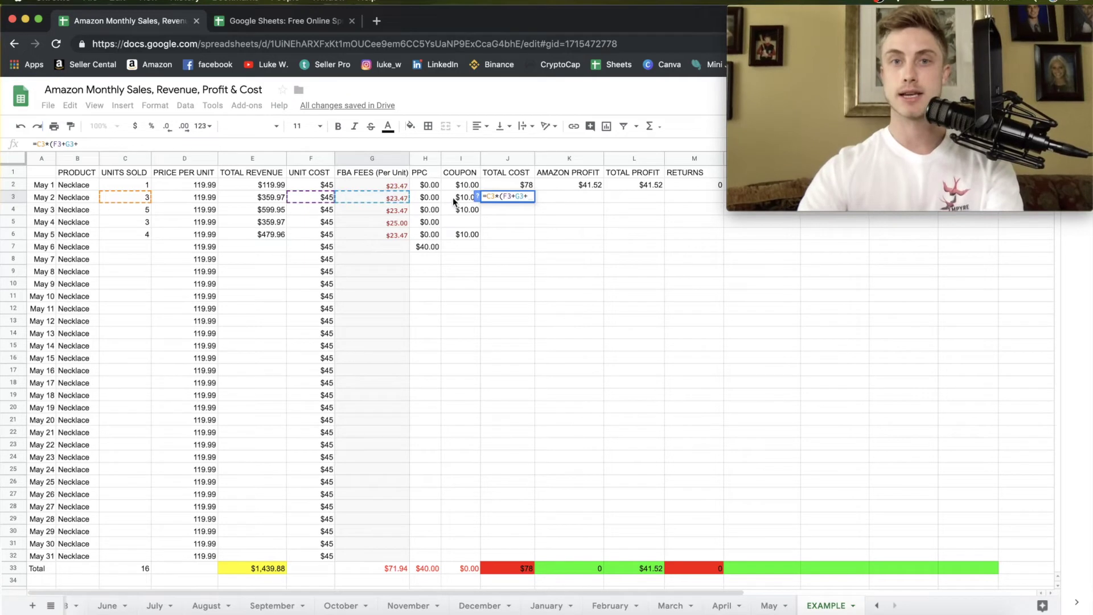
click(453, 197)
text())
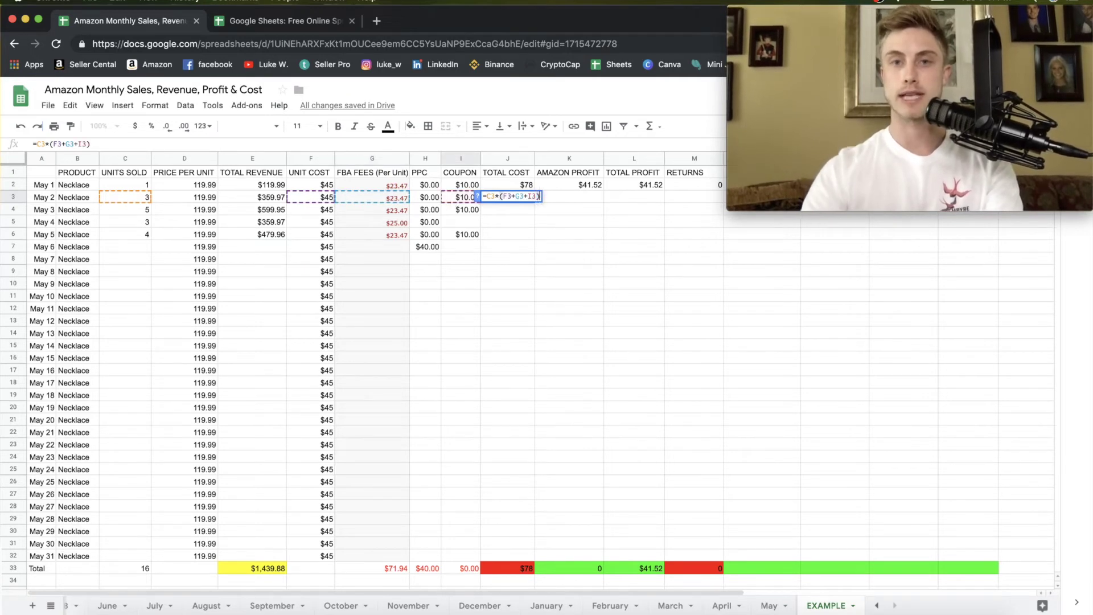
key(Return)
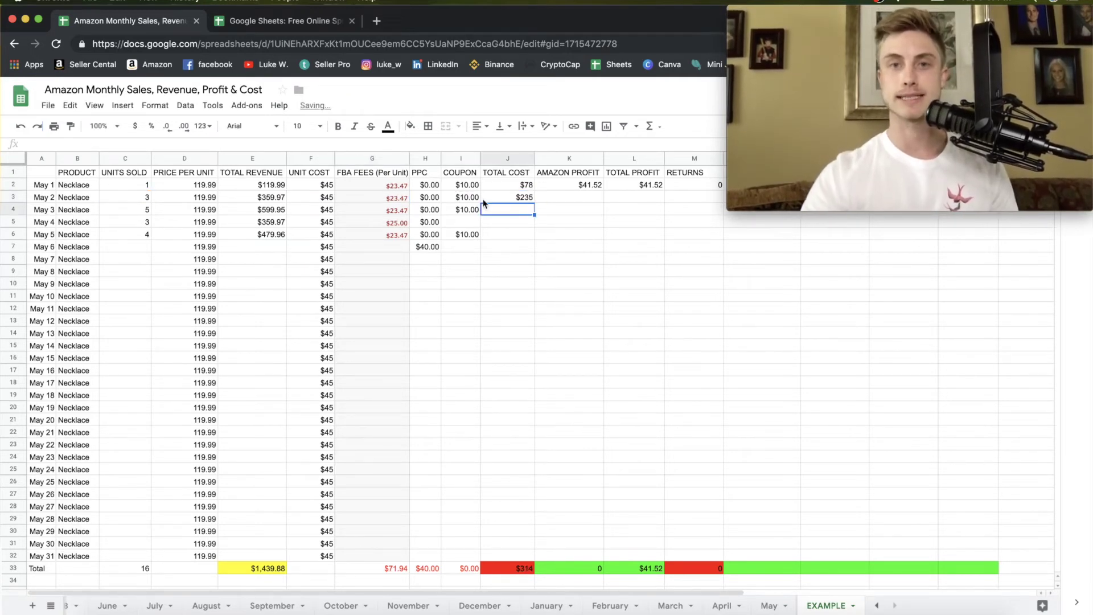
- Fill the total cost formula down to May 5, totalling $1,230
click(516, 197)
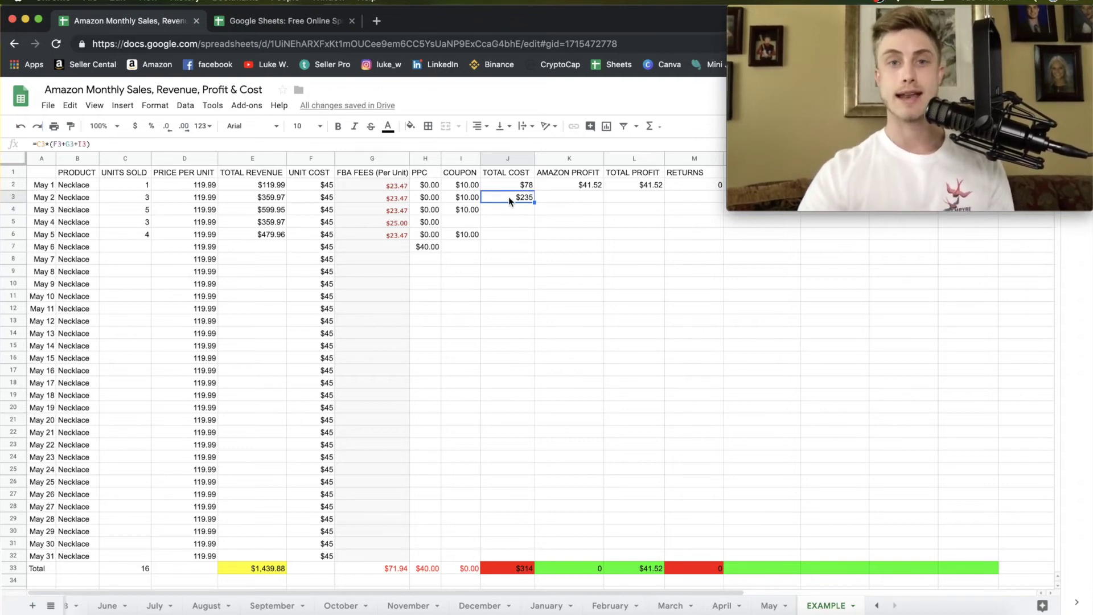
drag(535, 202, 533, 234)
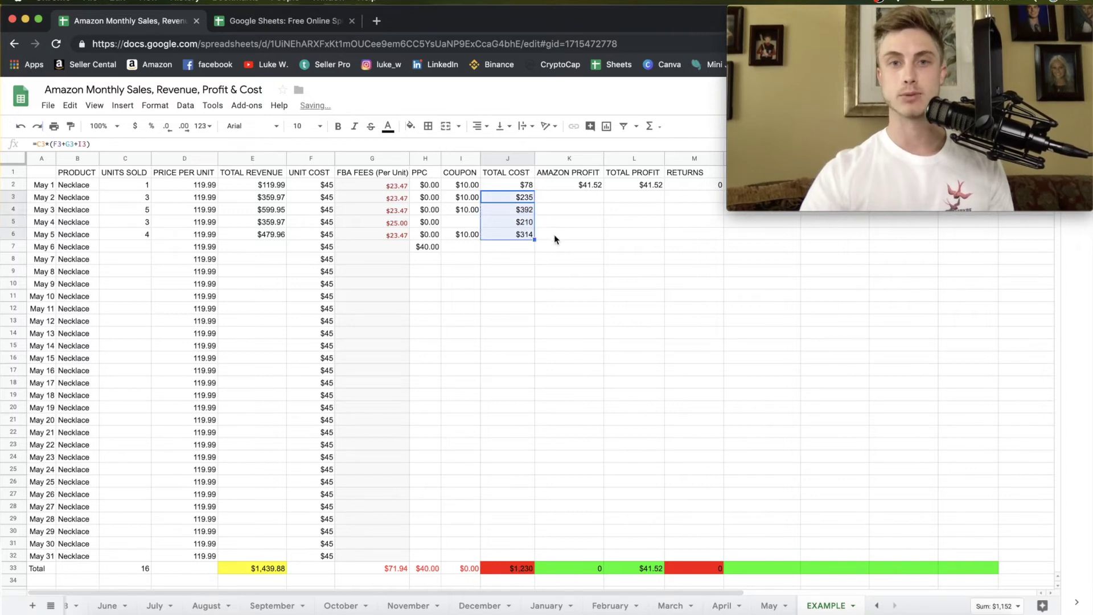
click(555, 234)
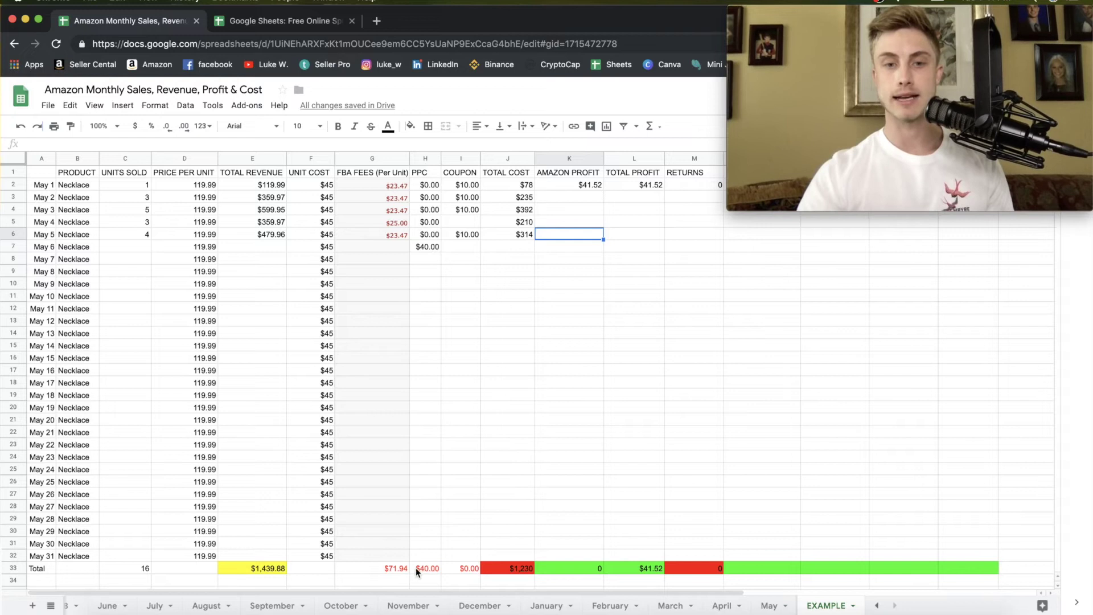
- Make the FBA fees total in G33 a SUM of G2:G32, giving $118.88
click(375, 570)
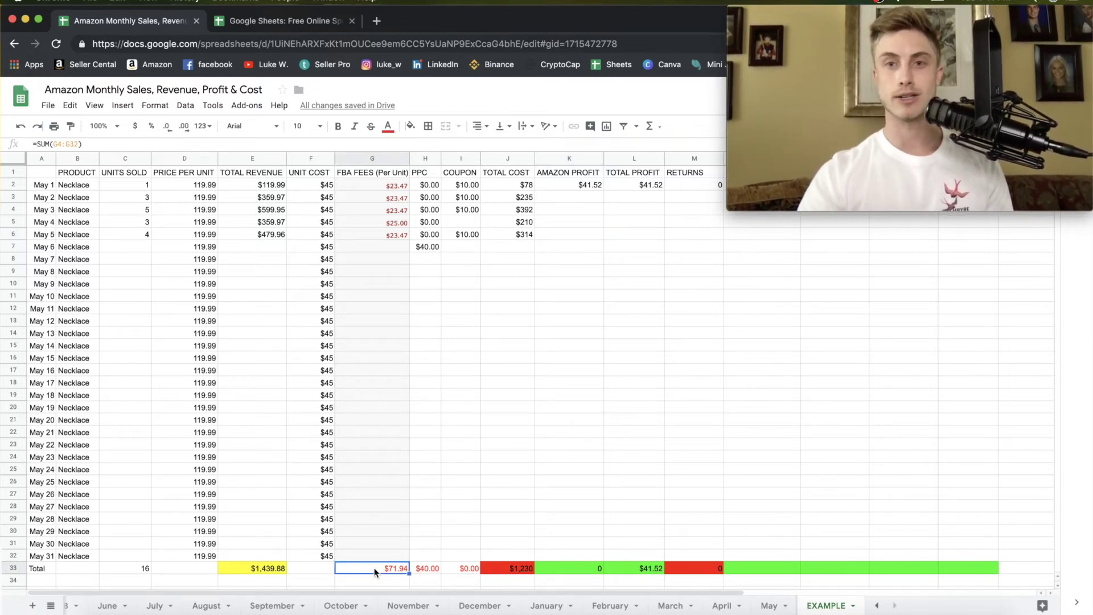
double_click(375, 571)
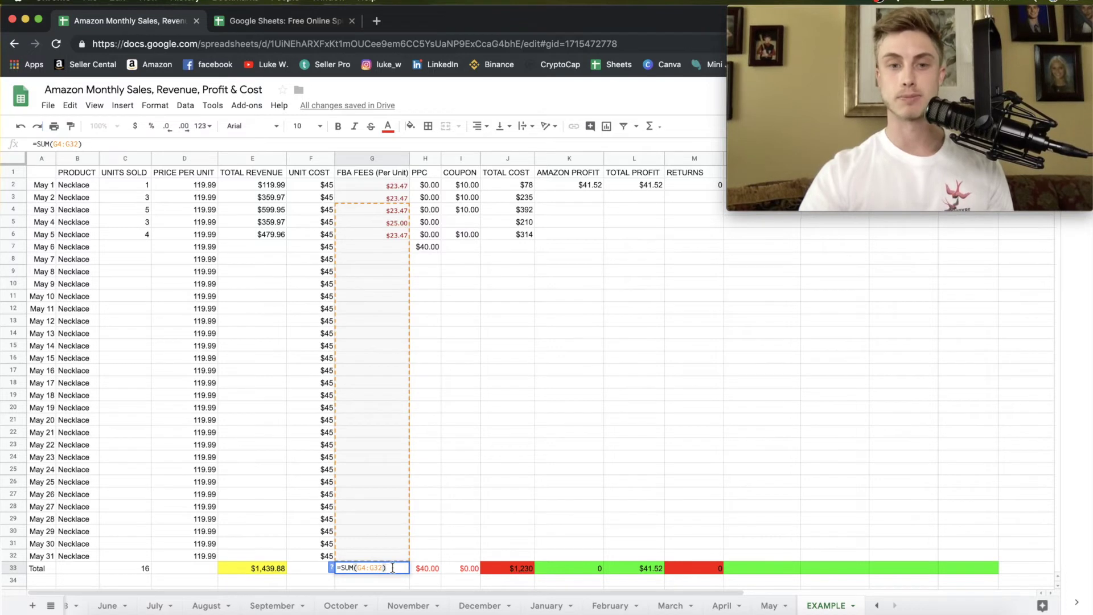
click(651, 126)
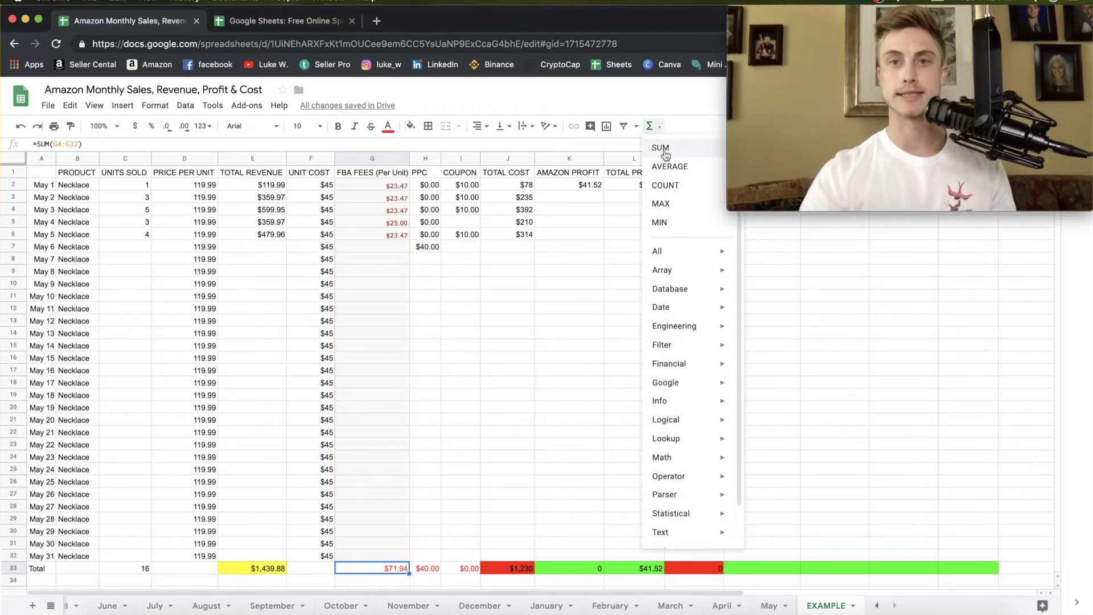
click(662, 149)
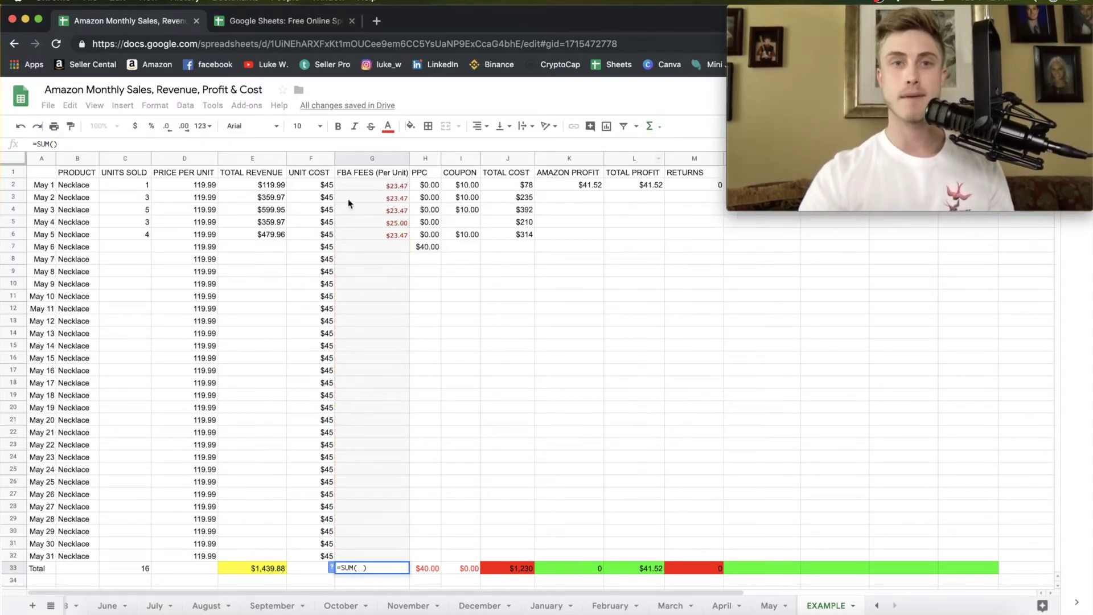
drag(367, 185, 371, 556)
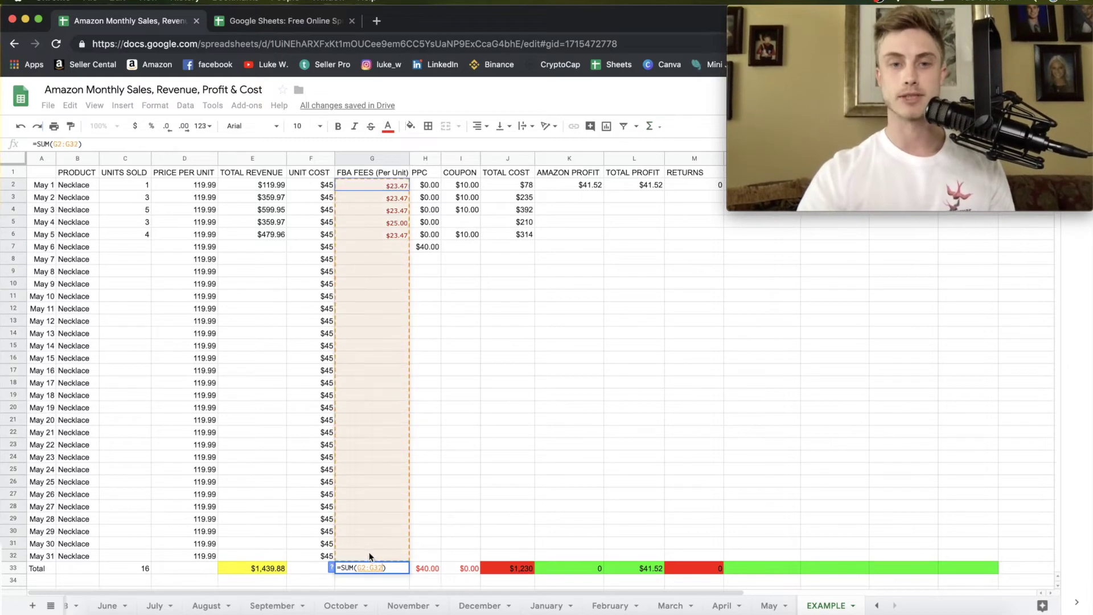
key(Return)
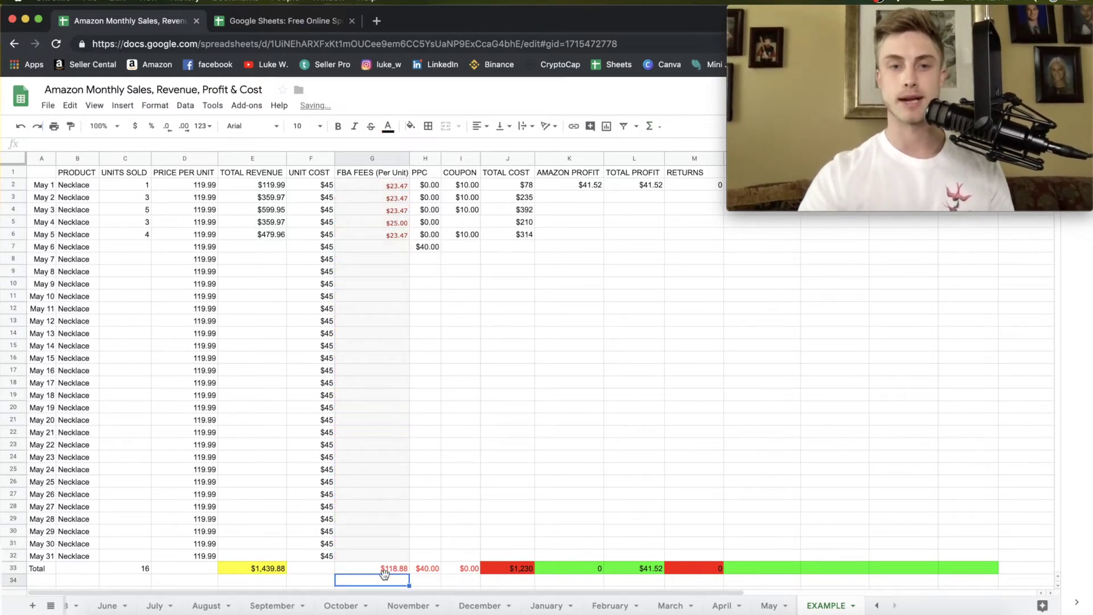
click(367, 568)
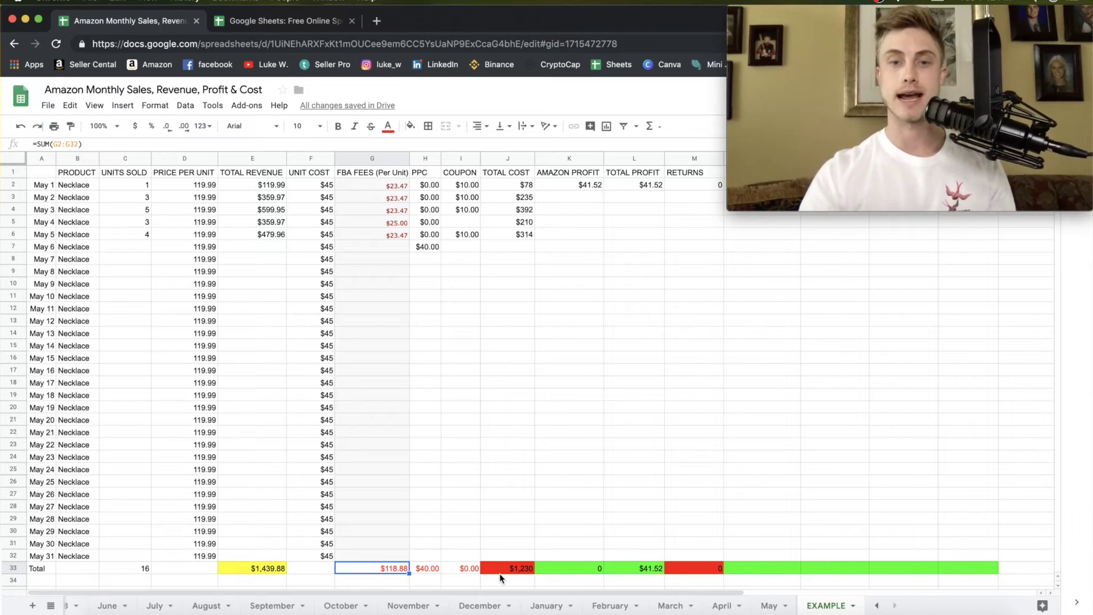
- Make the coupon total in I33 a SUM of I2:I32, giving $40.00
click(459, 567)
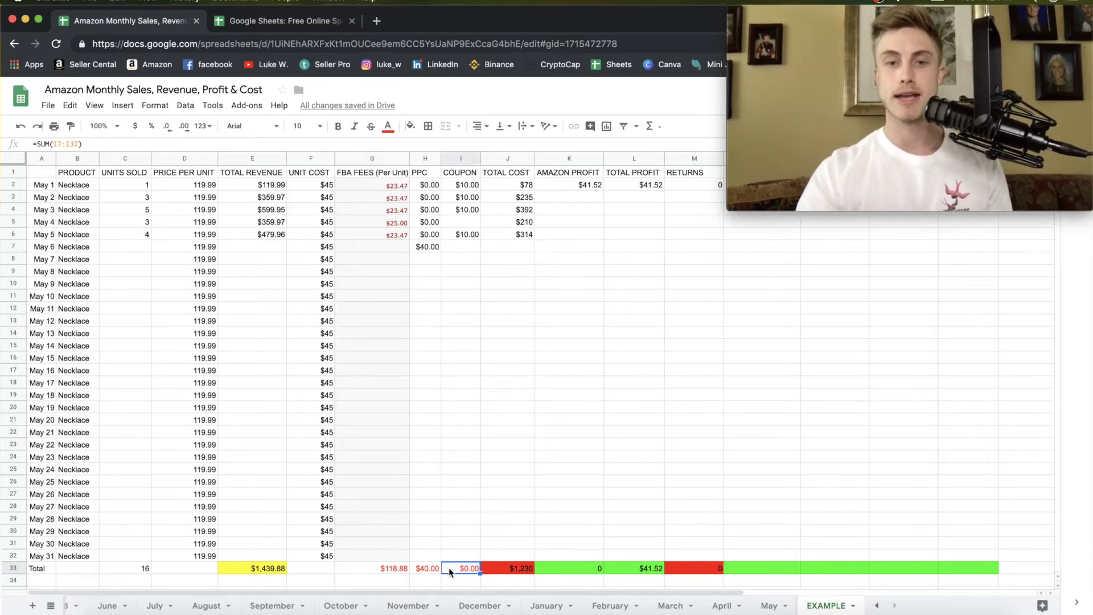
click(650, 126)
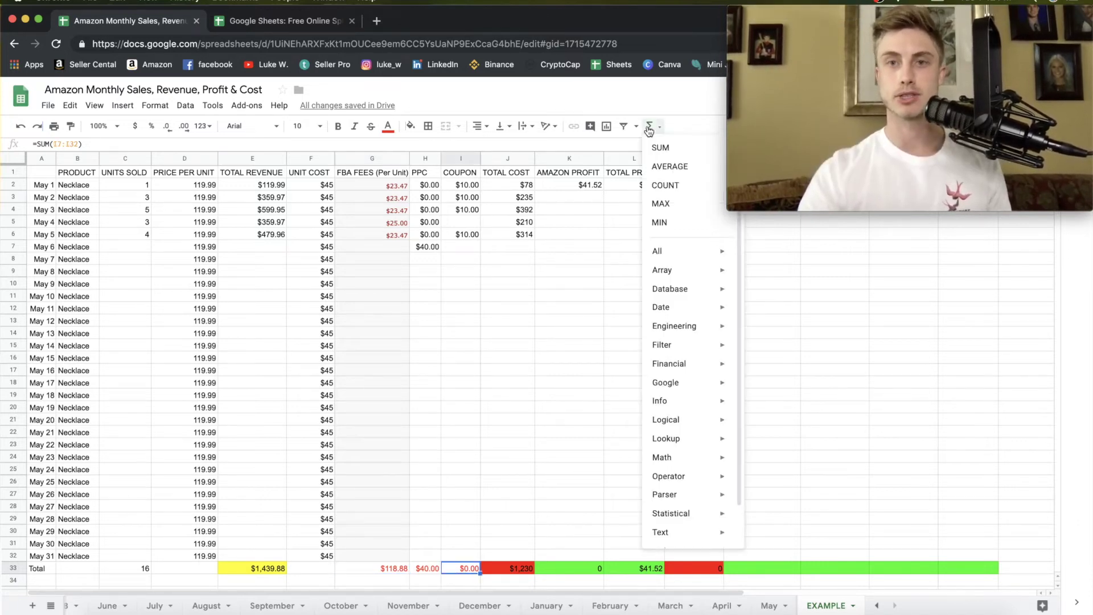
click(658, 144)
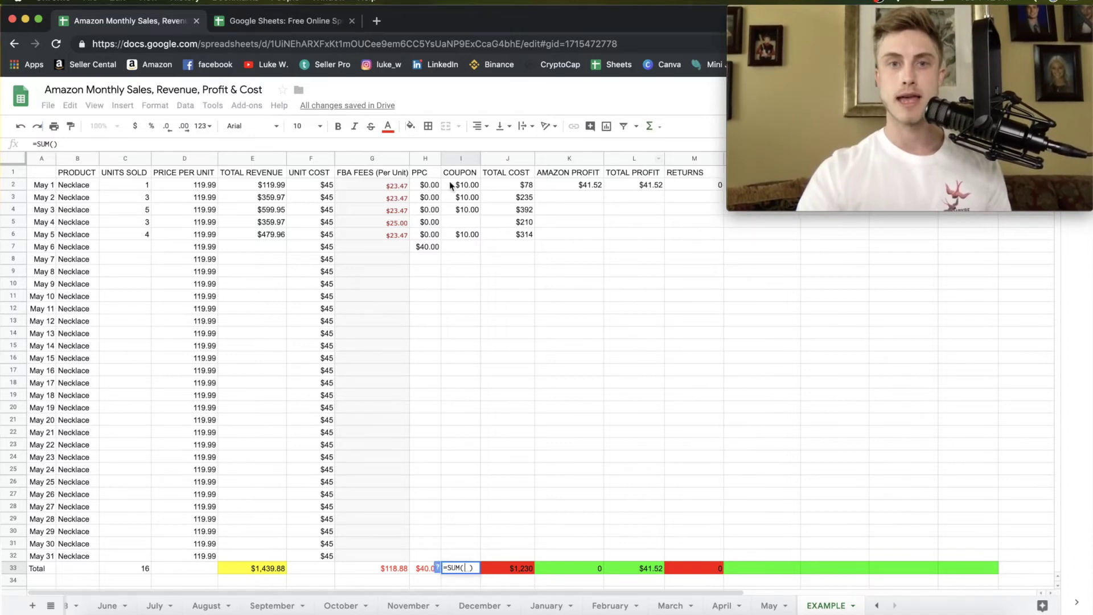
drag(449, 182, 458, 556)
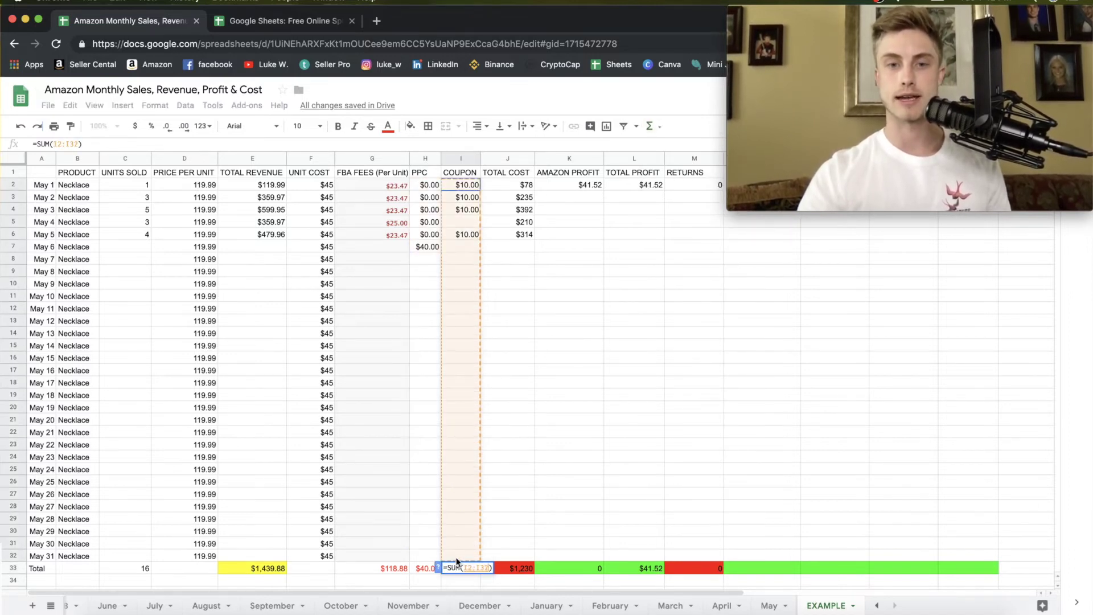
key(Return)
click(501, 544)
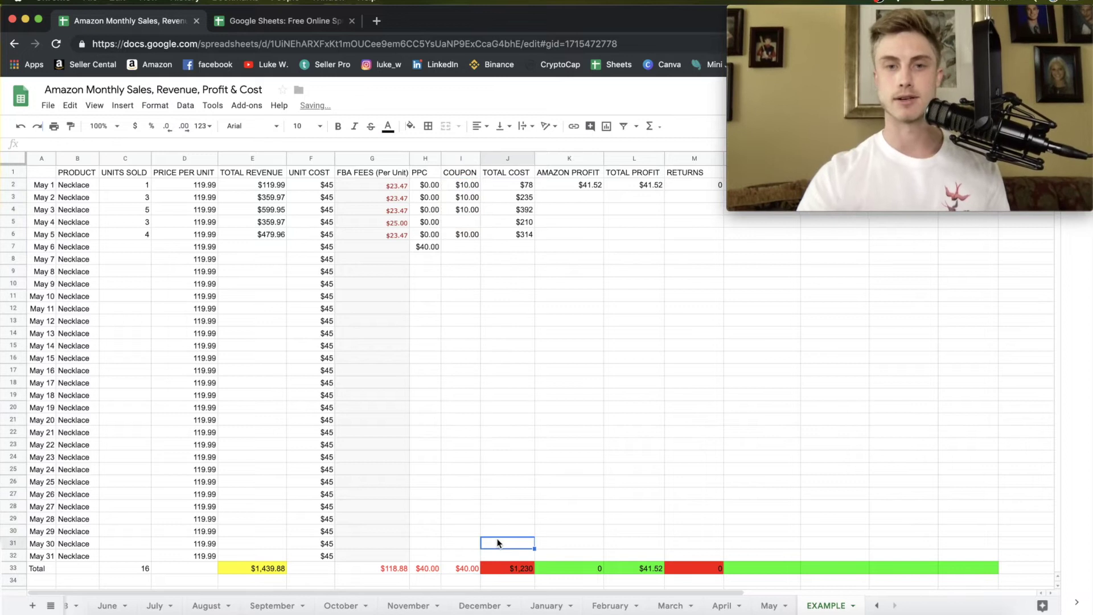
- Enter Amazon profit formulas =E2-J2 in K2 and =E3-J3 in K3
click(566, 184)
text(=E2-J2)
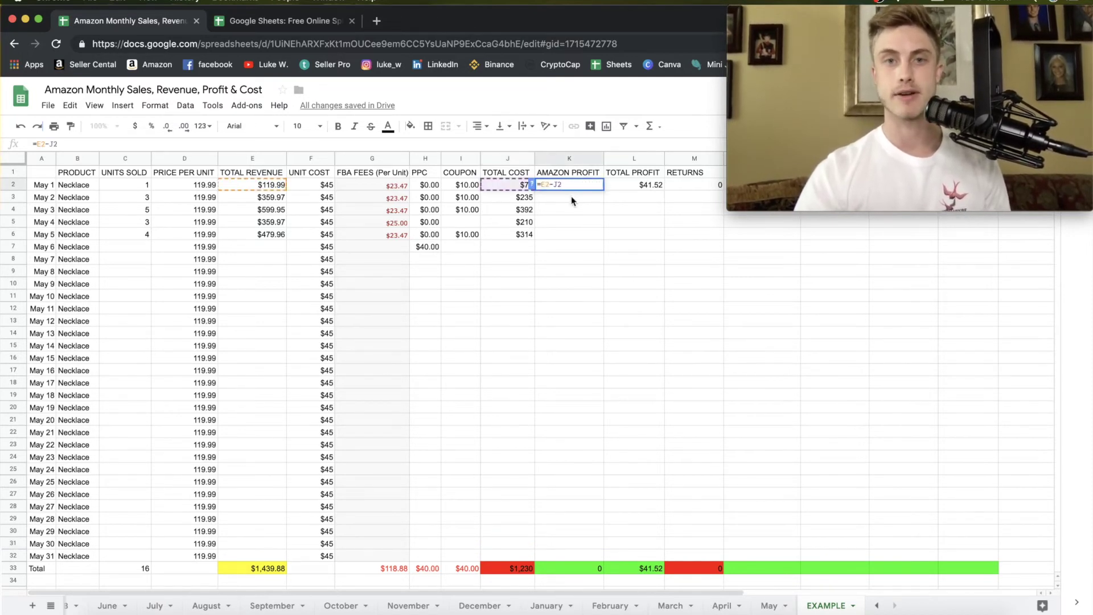
key(Return)
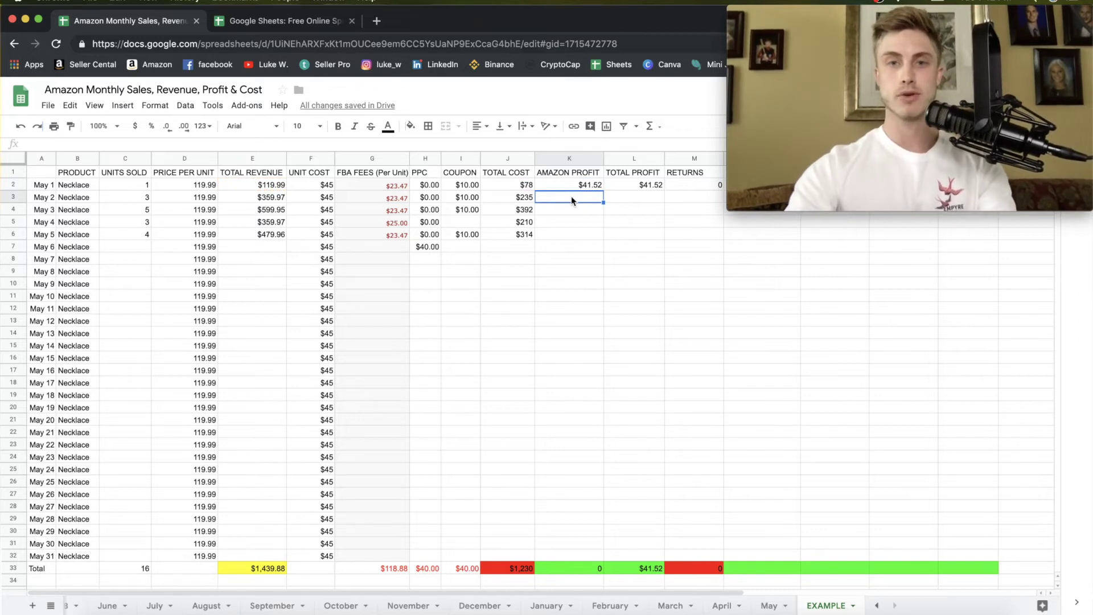
text(=)
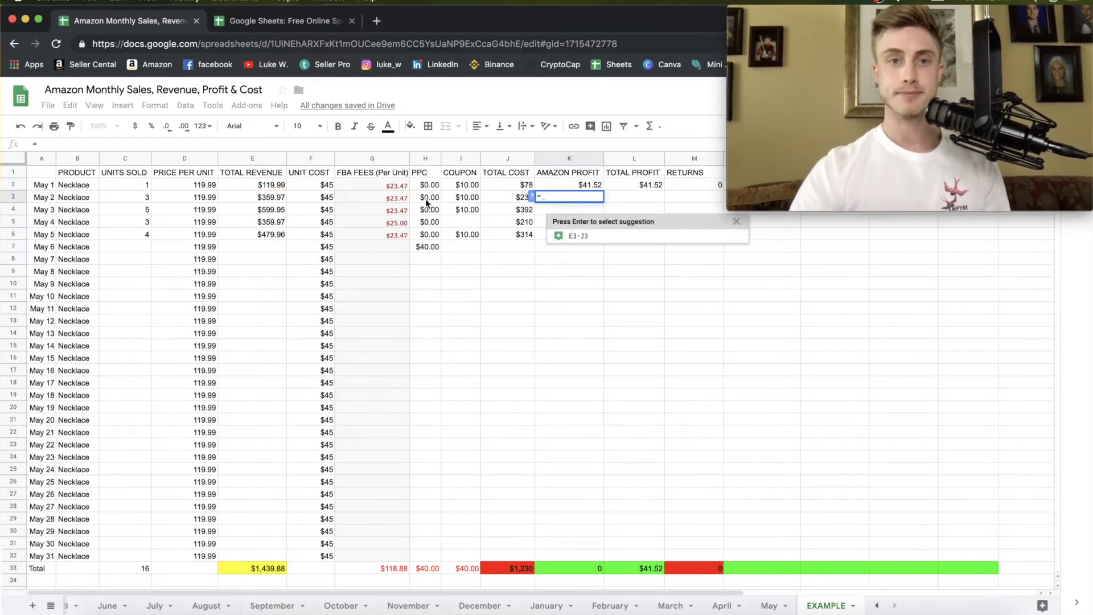
click(248, 197)
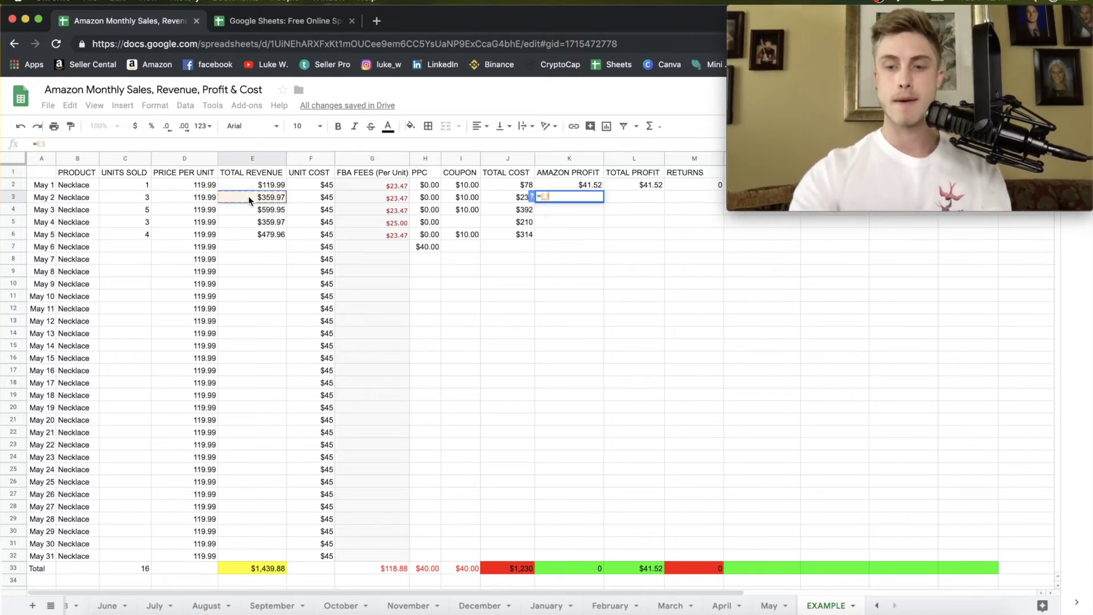
text(-)
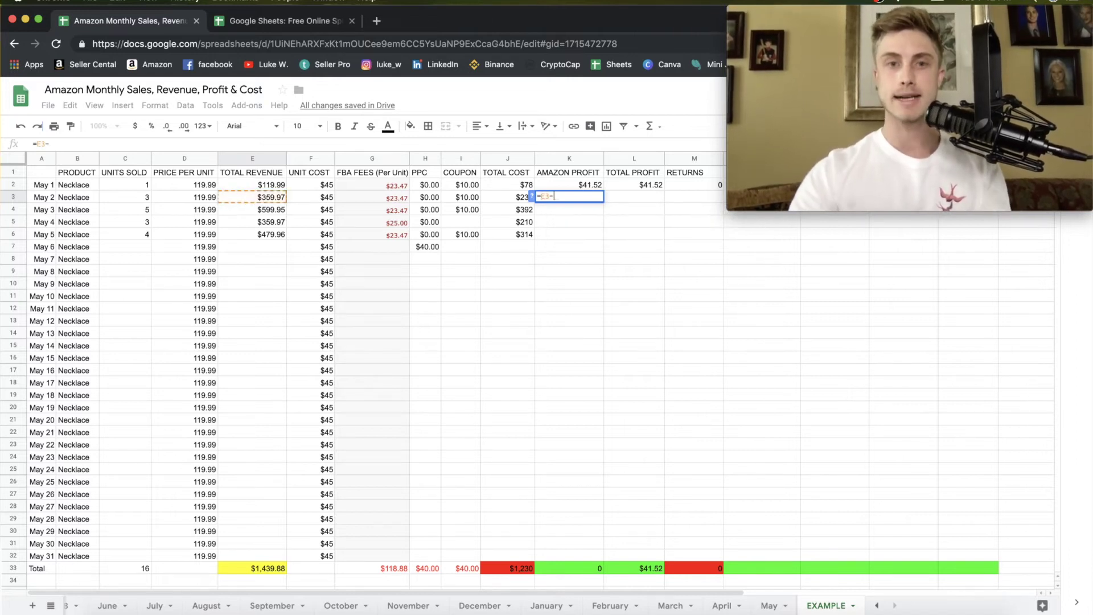
click(507, 199)
key(Return)
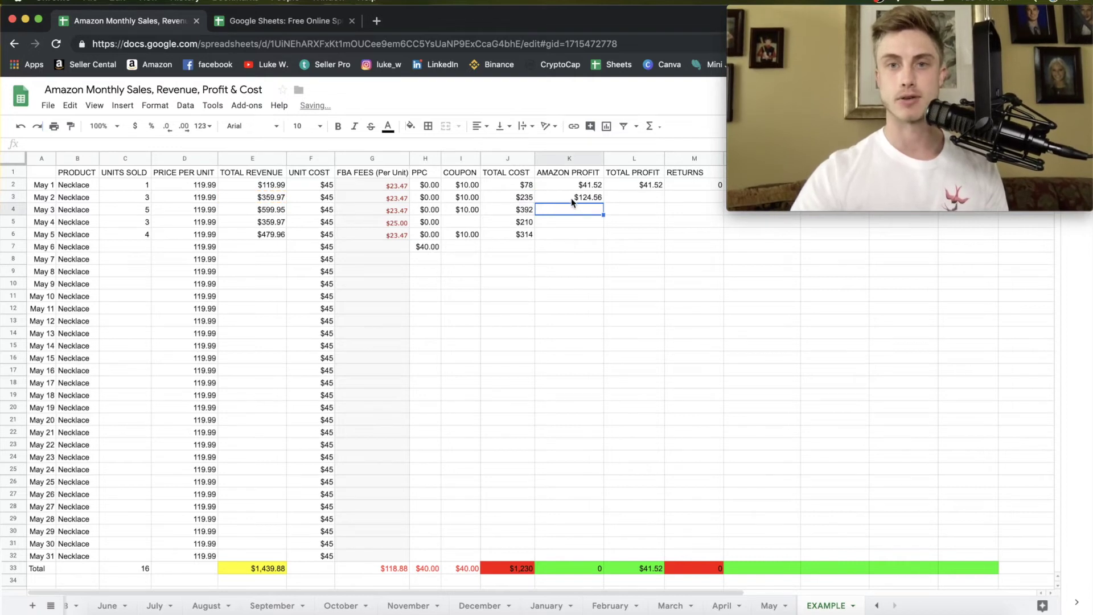
- Fill the Amazon profit formula down to May 5, totalling $523.65
click(571, 198)
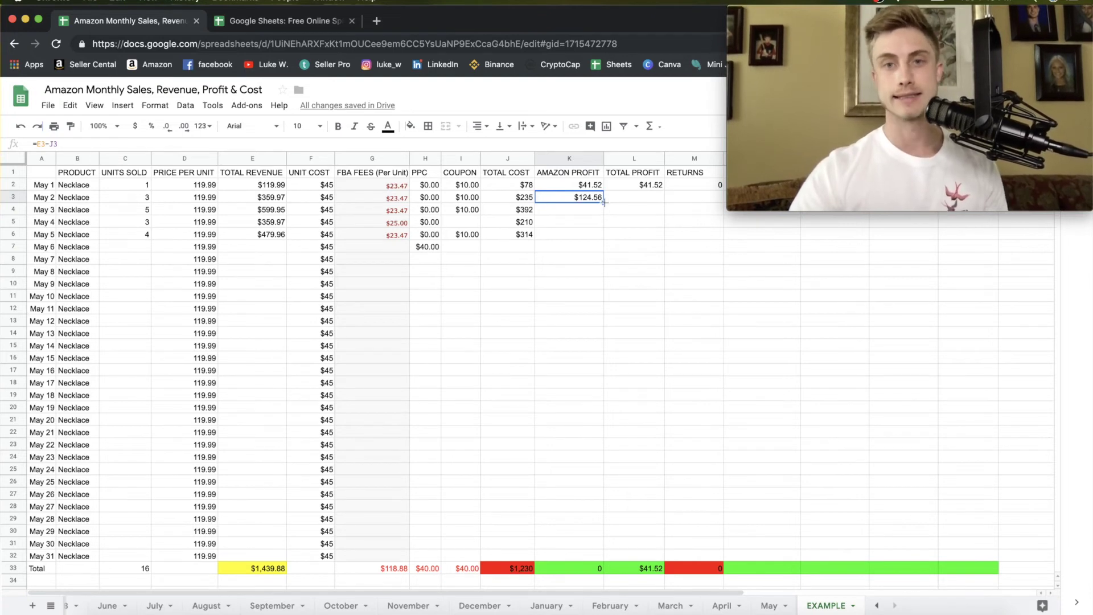
drag(604, 202, 603, 236)
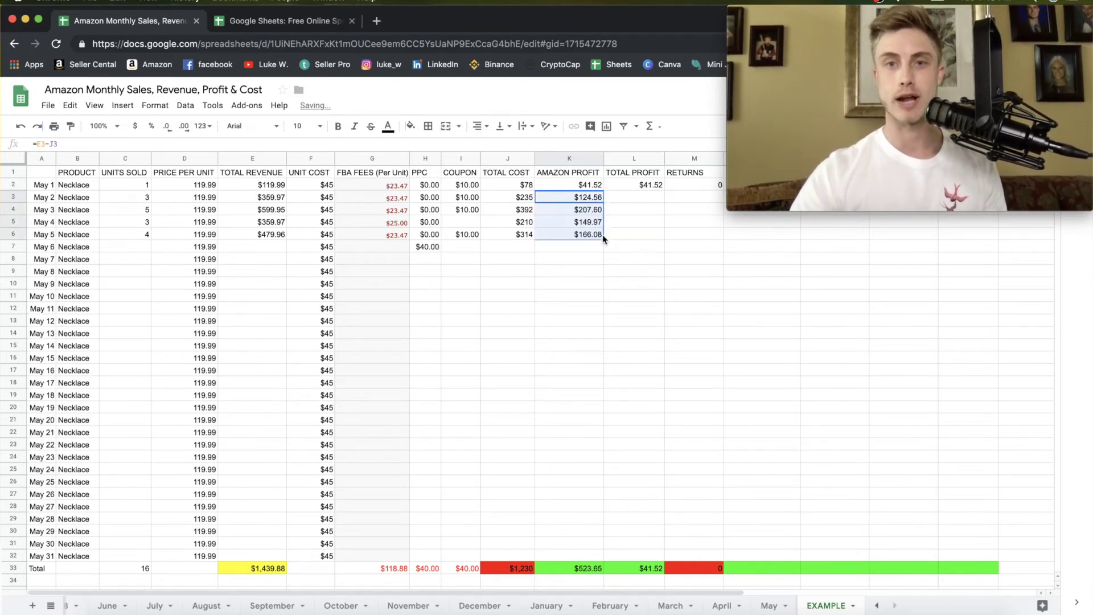
click(608, 285)
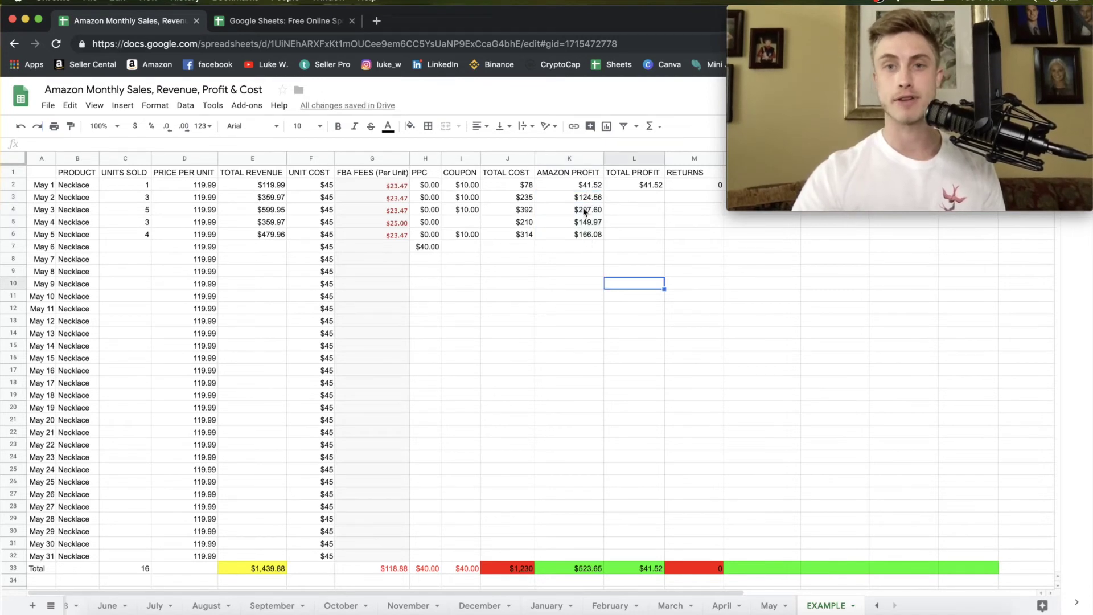
- Enter 10 as the units sold for May 6
click(138, 246)
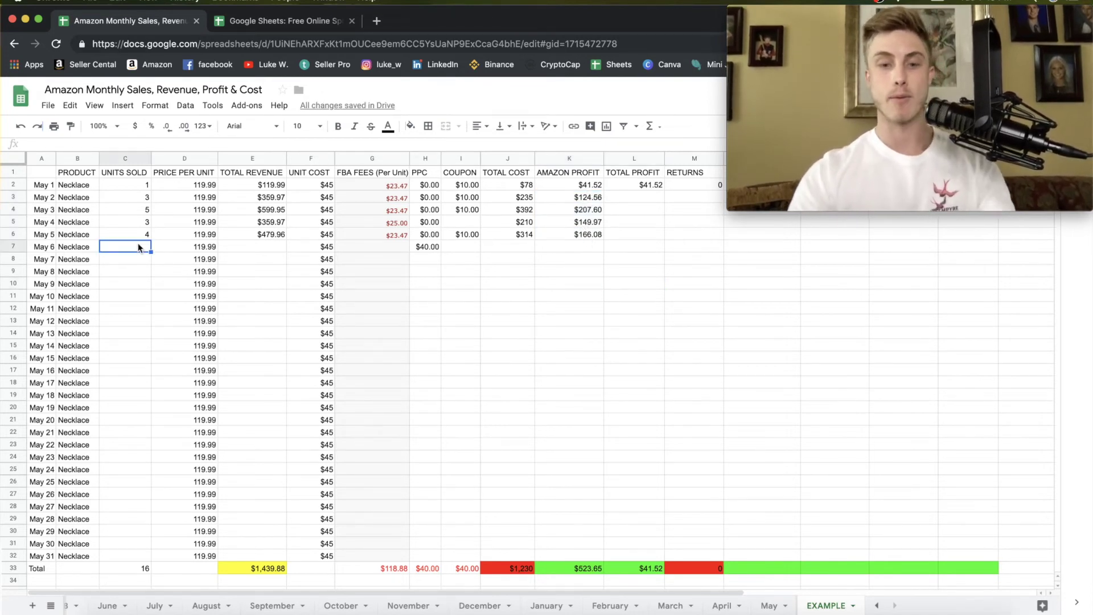
text(10)
click(167, 247)
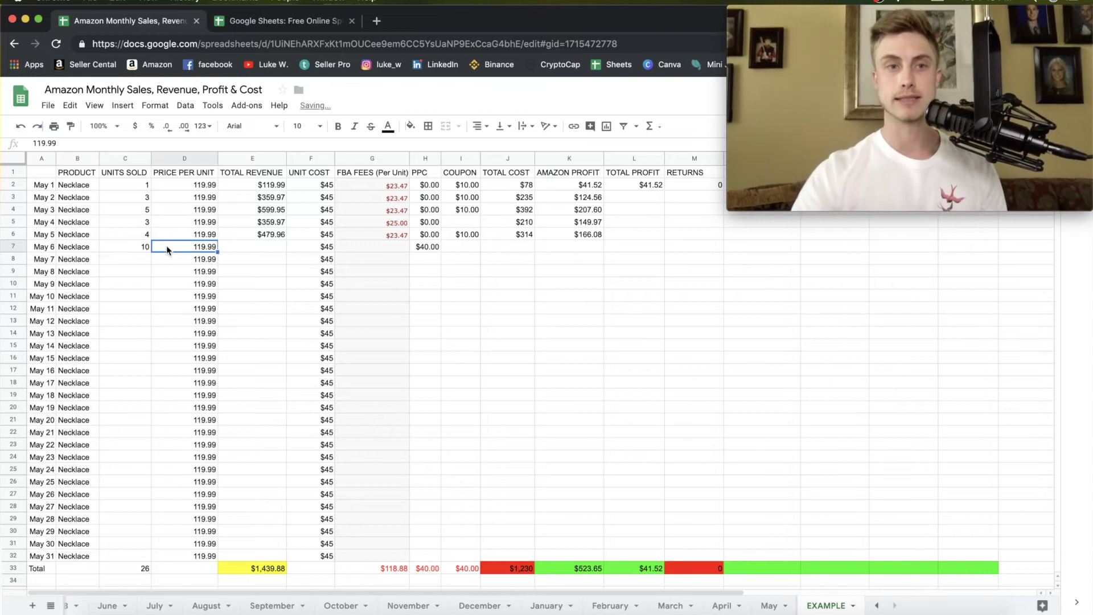
- Copy revenue, FBA fee, $10.00 coupon, total cost and Amazon profit down into May 6's row
click(271, 237)
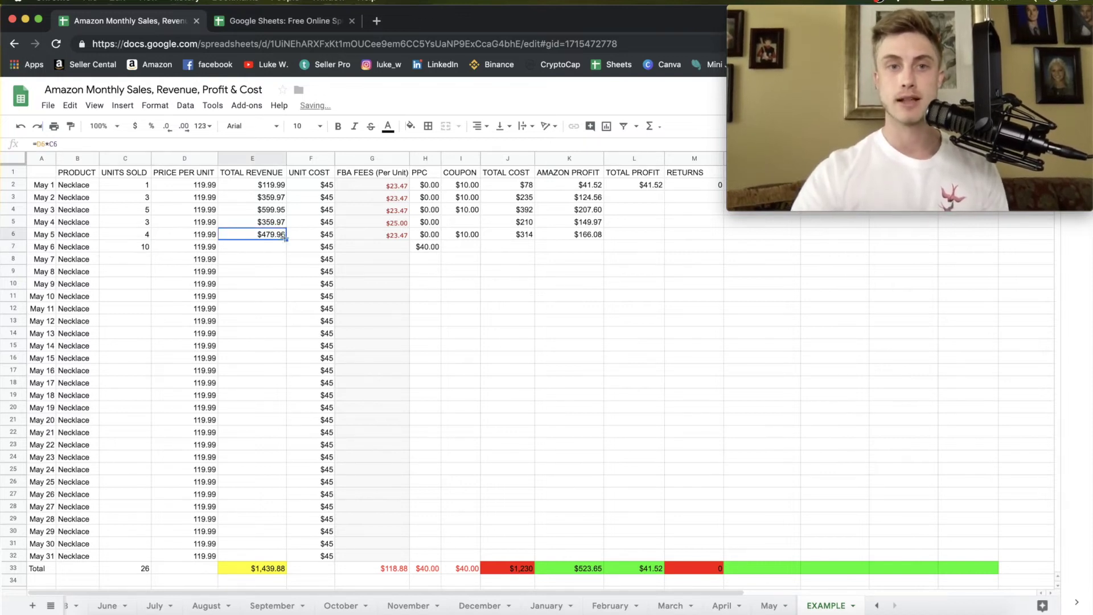
drag(285, 238, 286, 251)
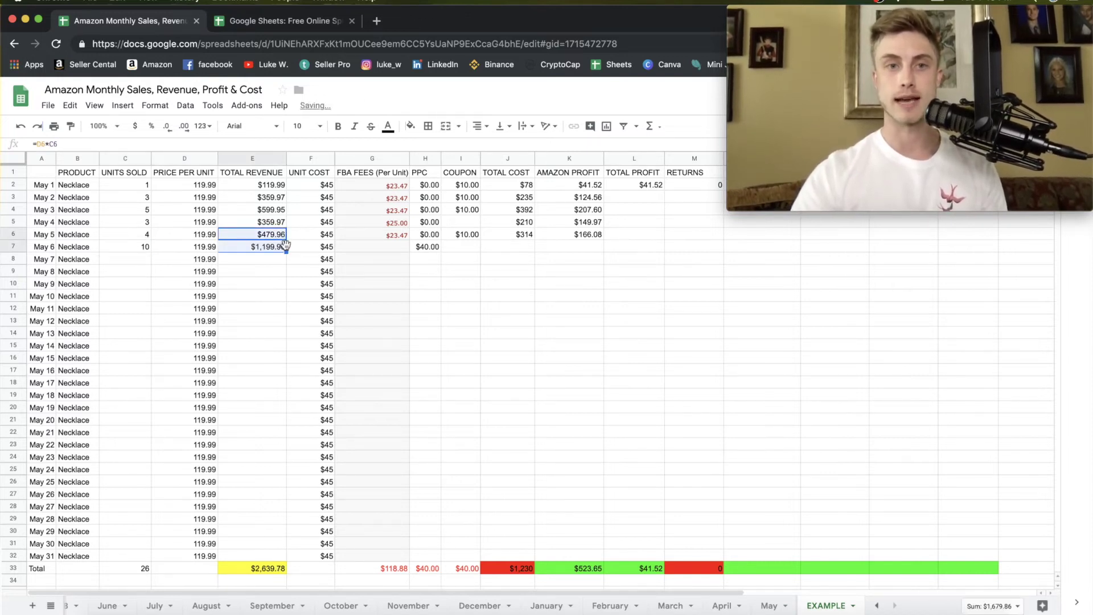
click(399, 235)
drag(408, 241, 408, 250)
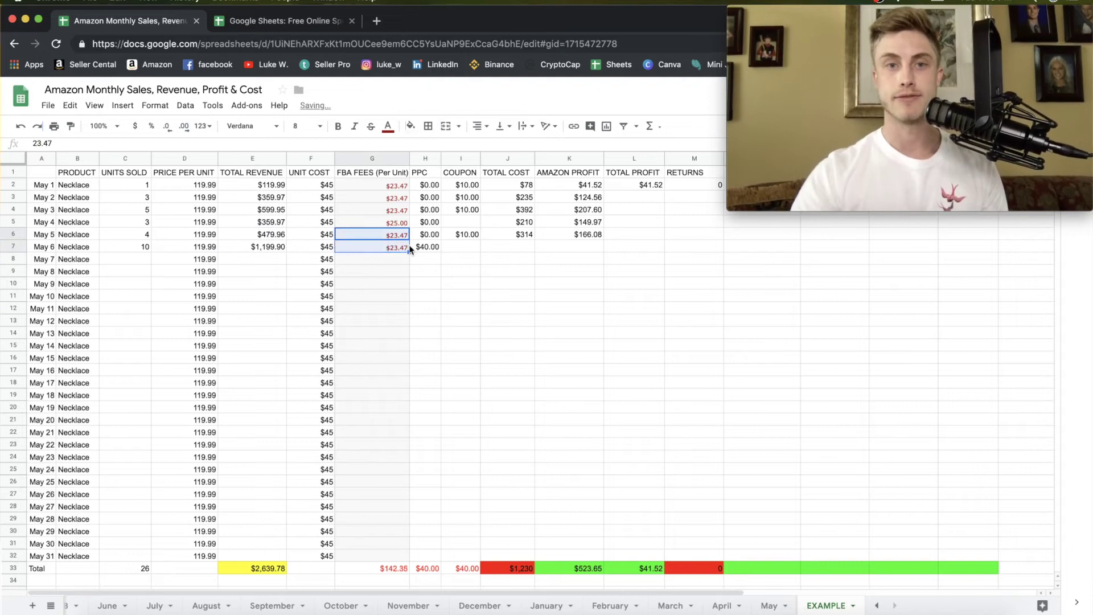
click(473, 235)
drag(479, 240, 479, 247)
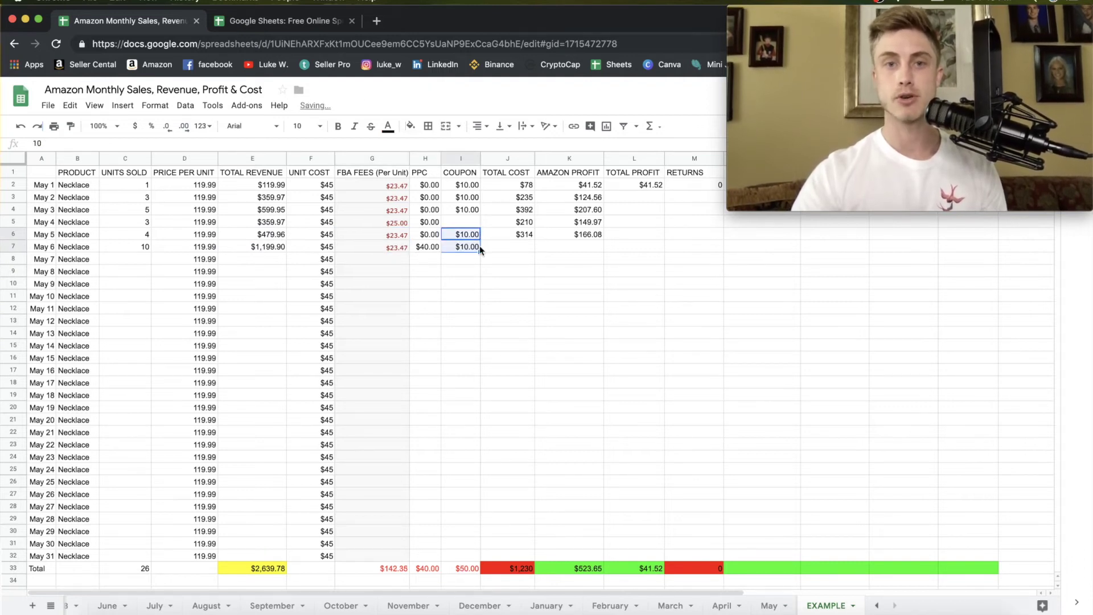
click(524, 239)
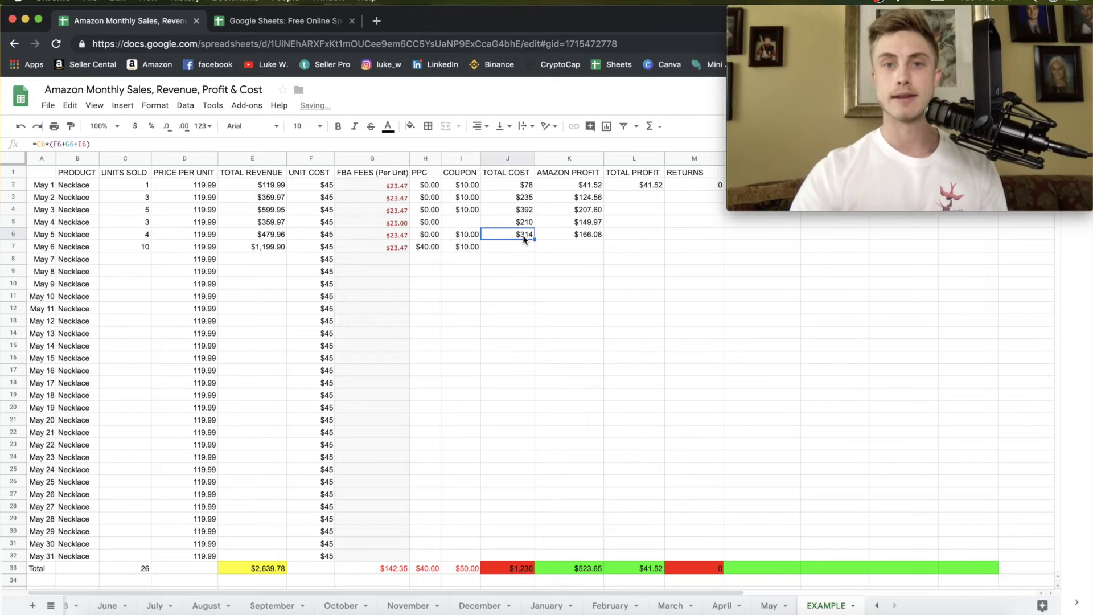
drag(534, 240, 534, 252)
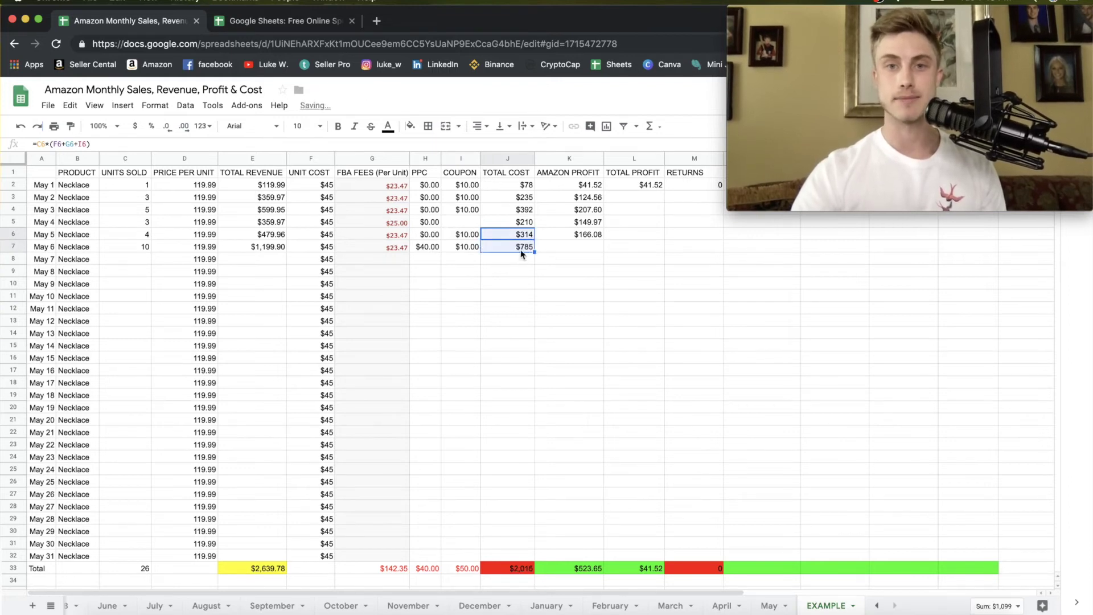
click(600, 233)
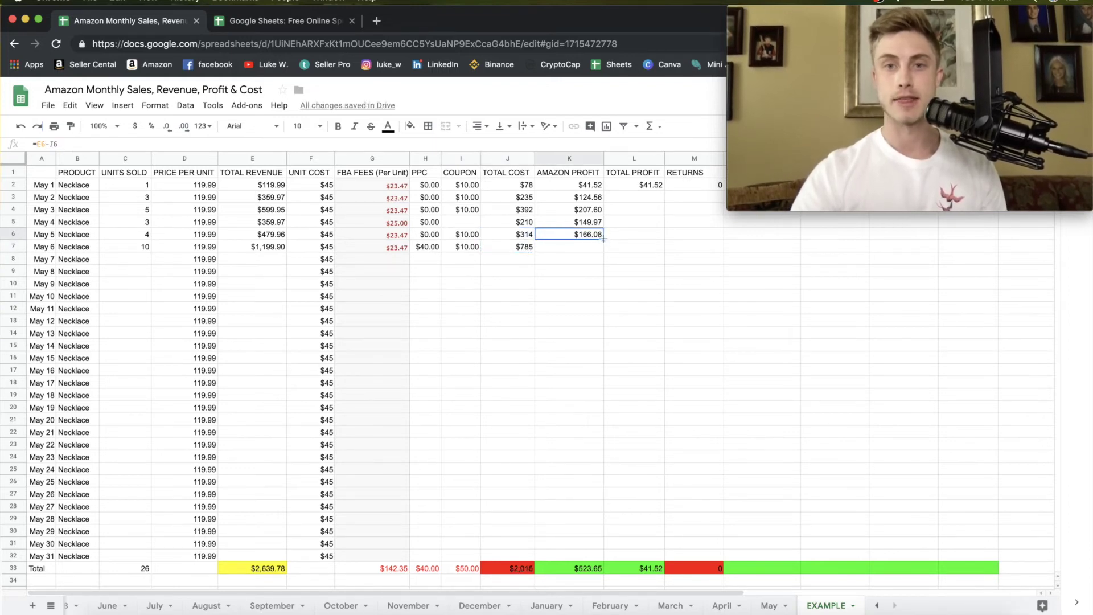
drag(603, 240, 603, 252)
click(631, 261)
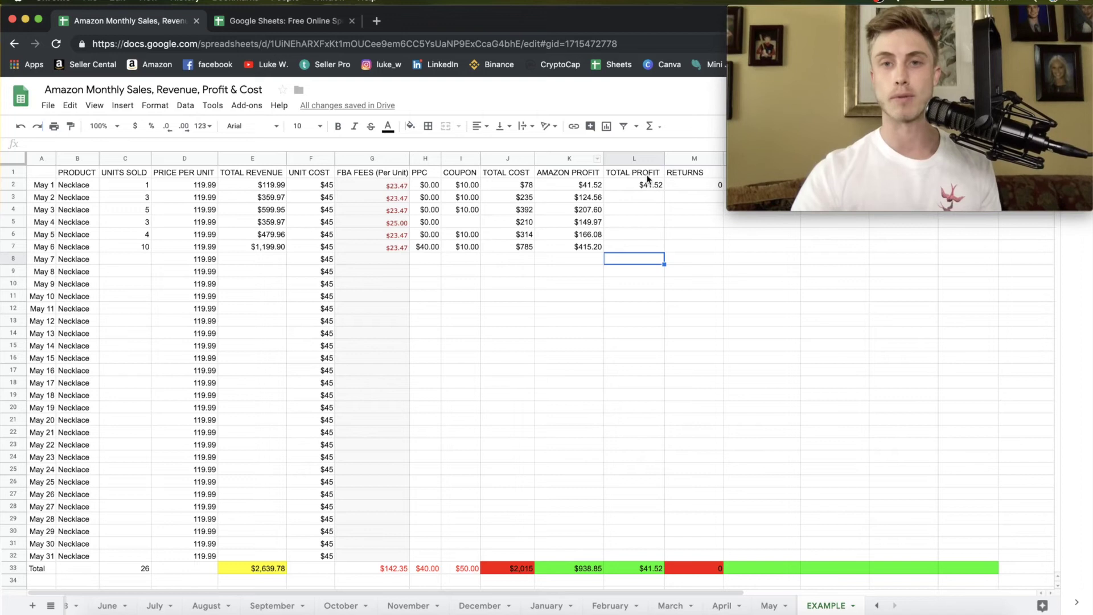
click(604, 607)
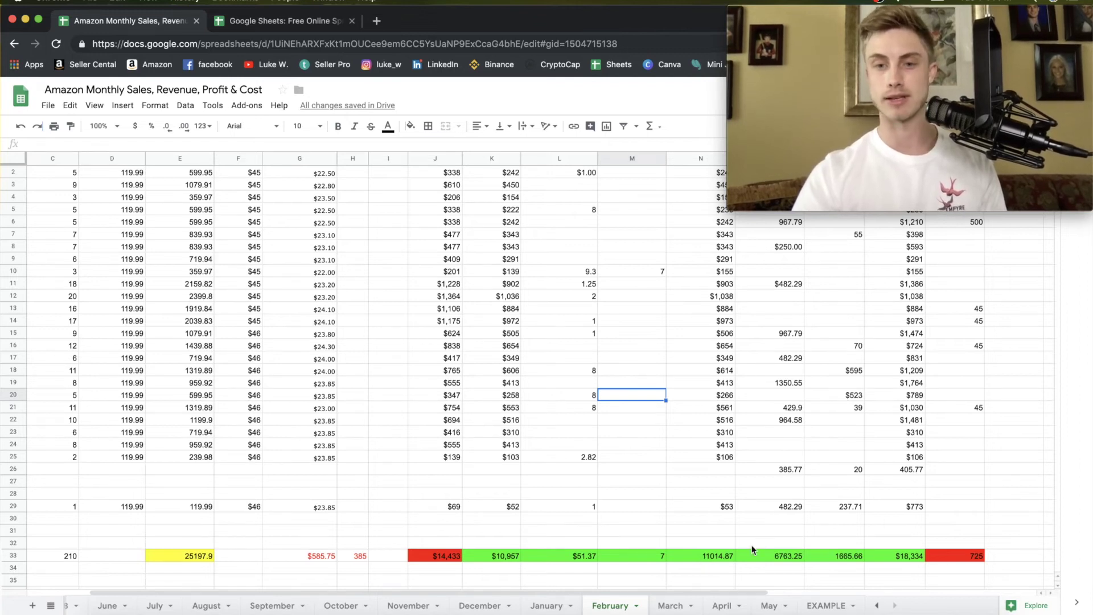
- Switch to the January sheet, totalling 159 units sold and 19078.41 revenue
click(550, 607)
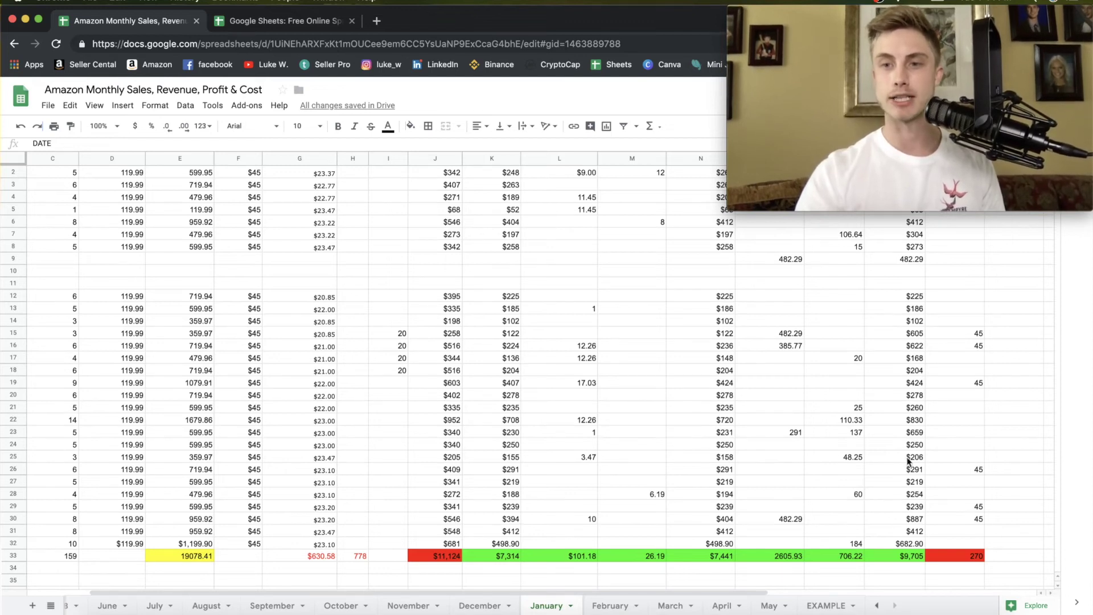
click(897, 420)
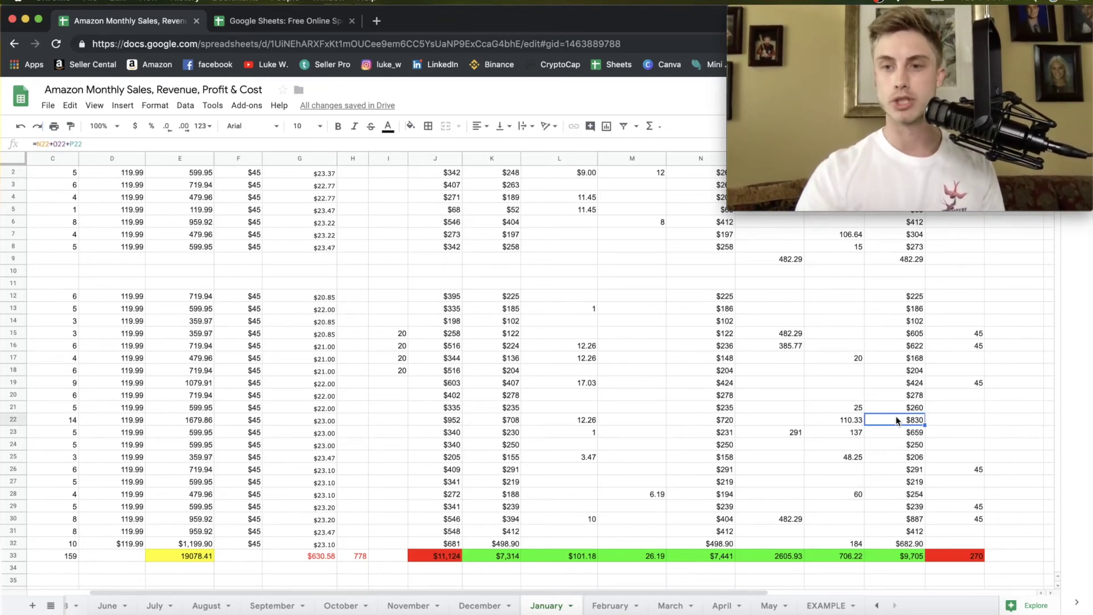
double_click(896, 420)
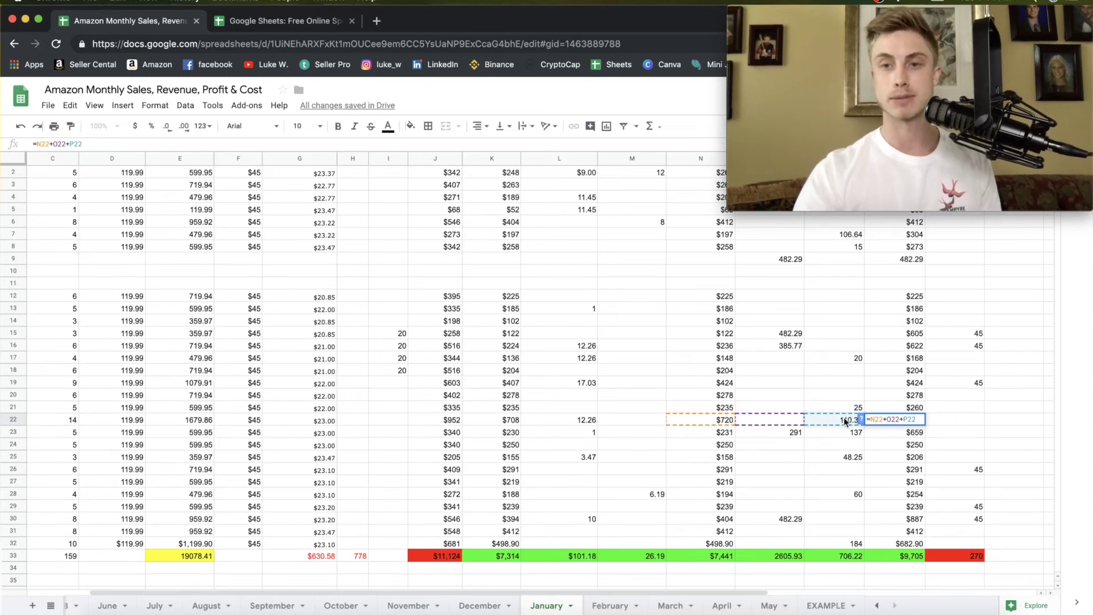
key(Return)
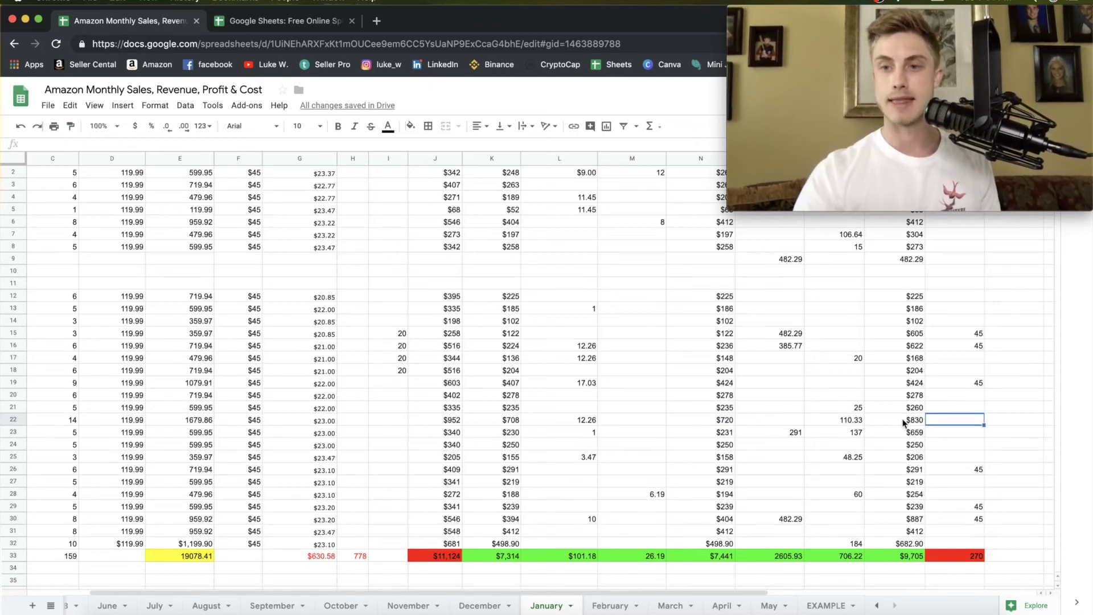
click(904, 421)
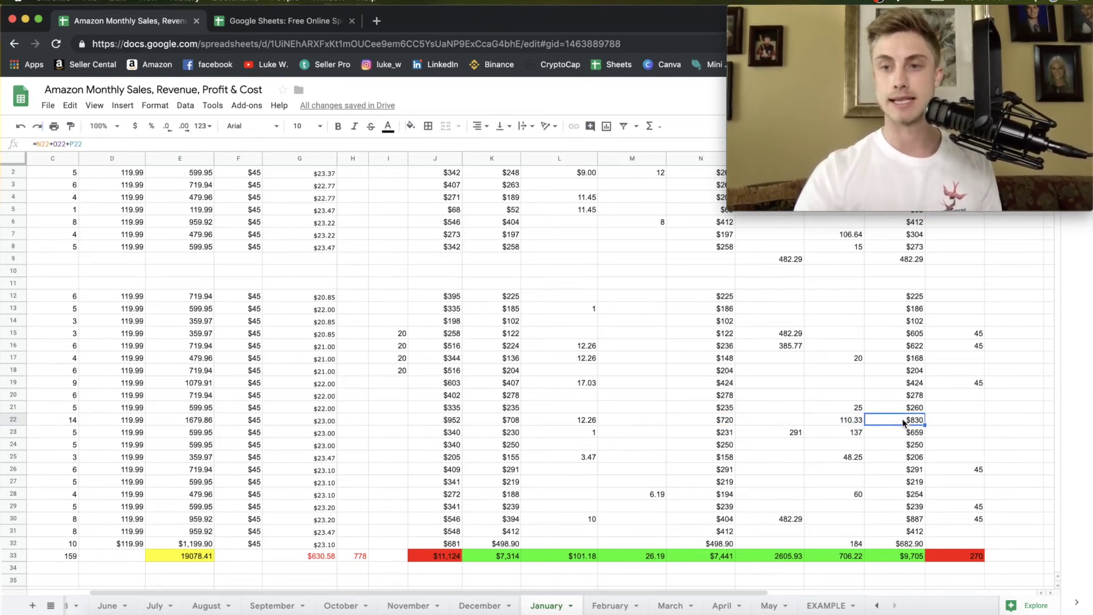
click(609, 606)
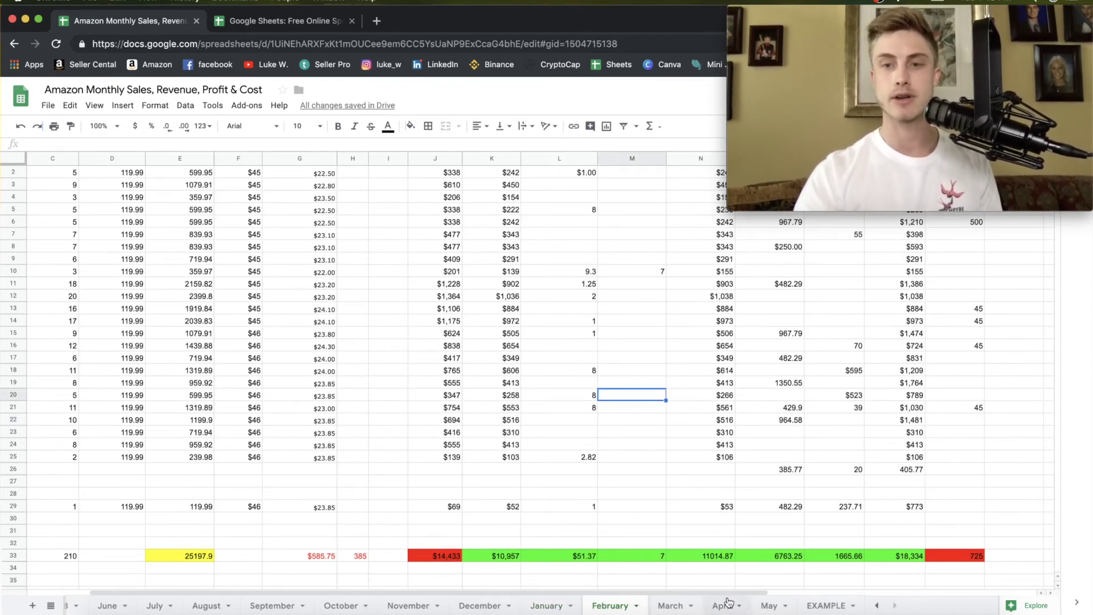
- On the EXAMPLE sheet, enter 45 as May 1 returns and confirm the =SUM(M2:M32) total
click(826, 606)
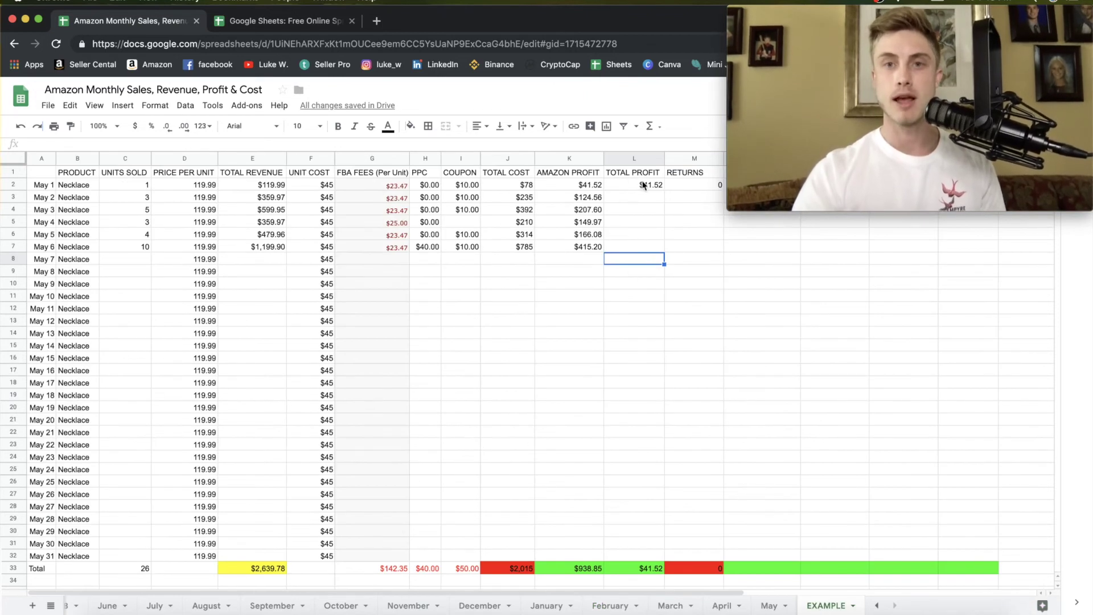
click(583, 173)
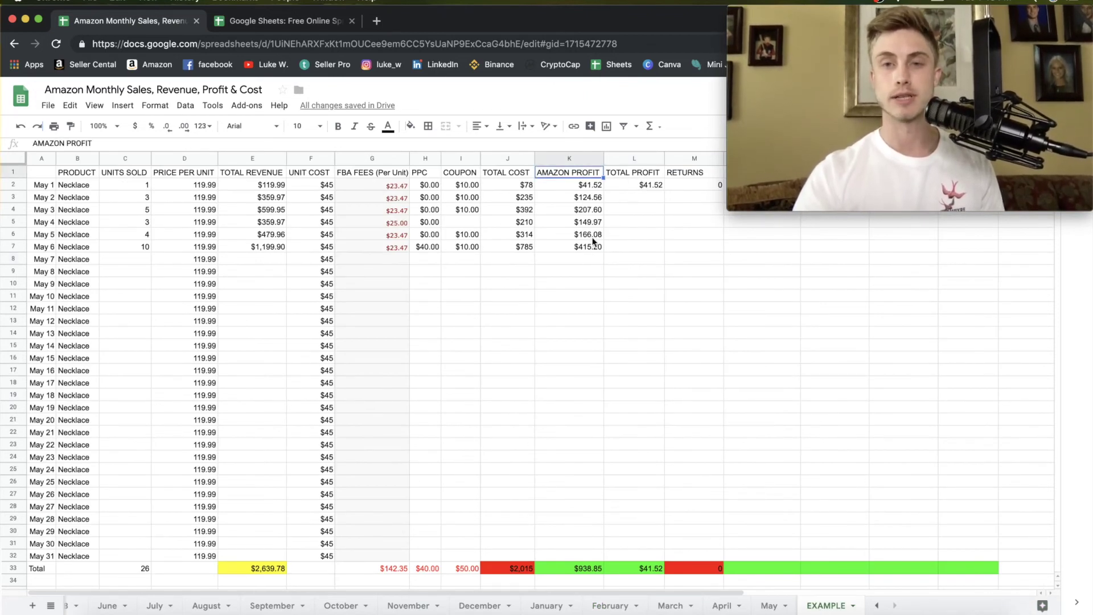
click(688, 186)
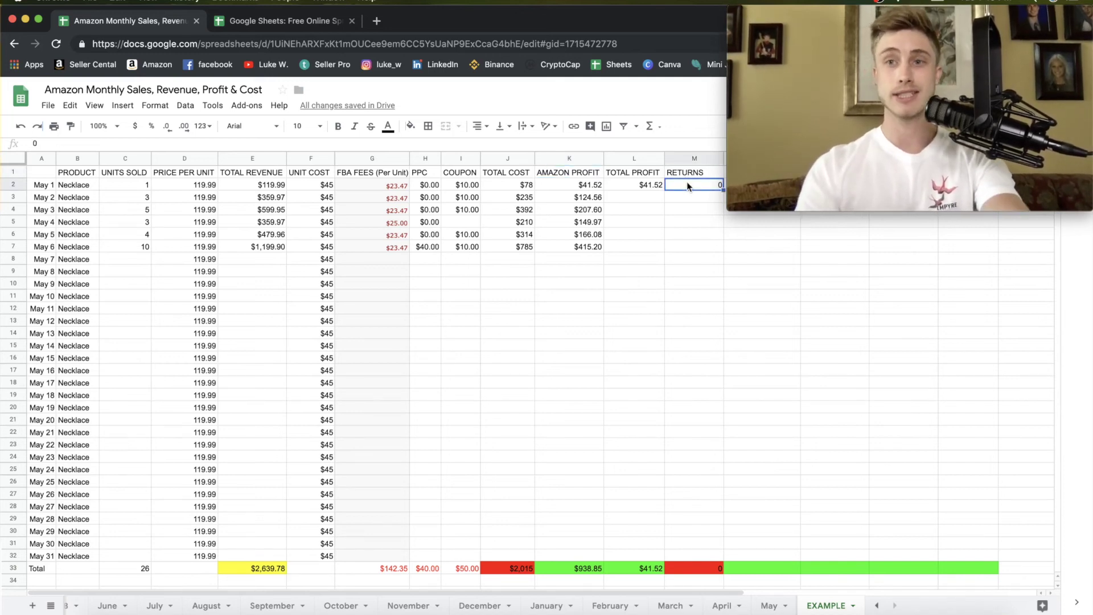
text(45)
click(698, 234)
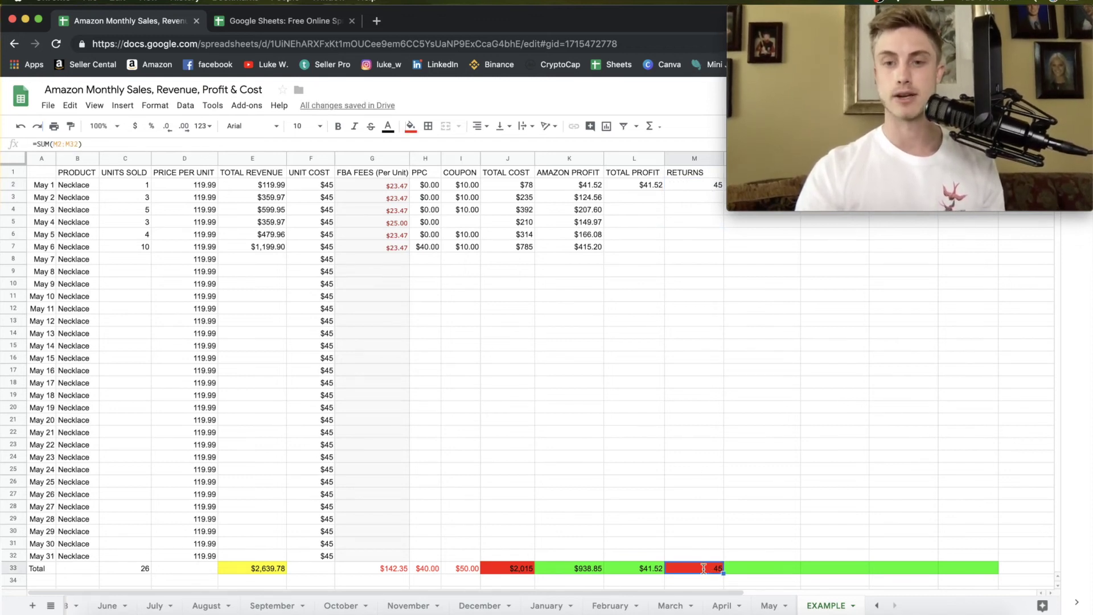
double_click(704, 569)
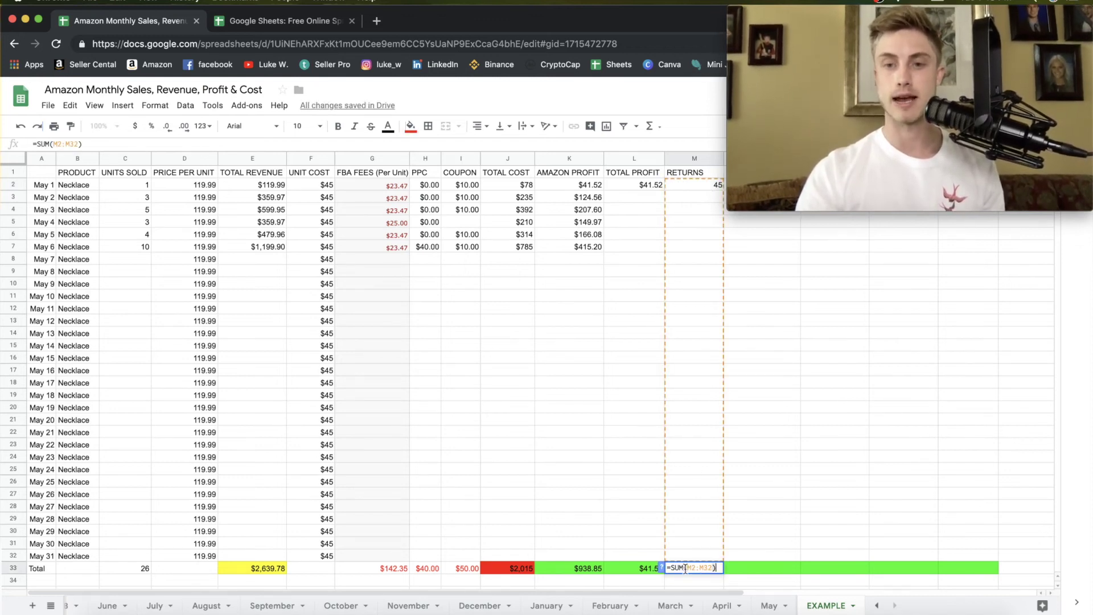
click(730, 511)
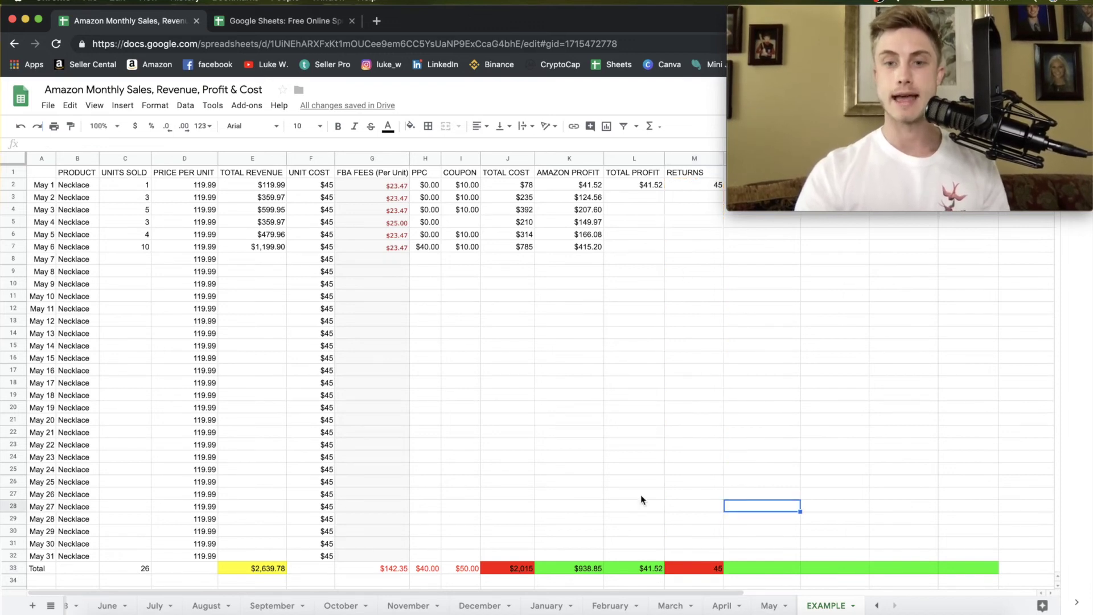
- Fill the TOTAL PROFIT formula from L2 down through May 6
click(630, 567)
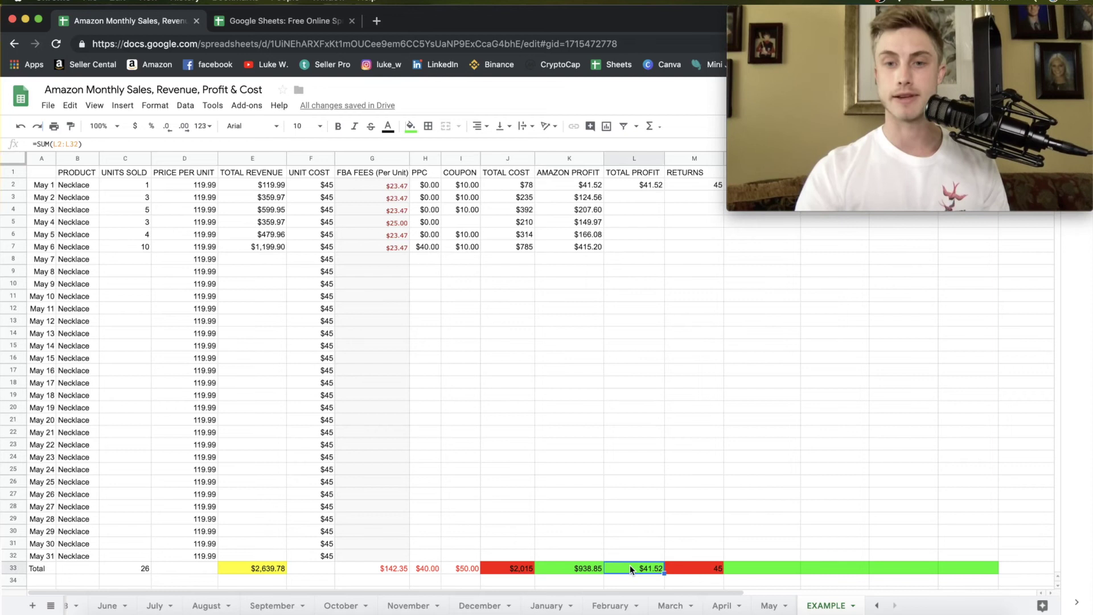
click(655, 185)
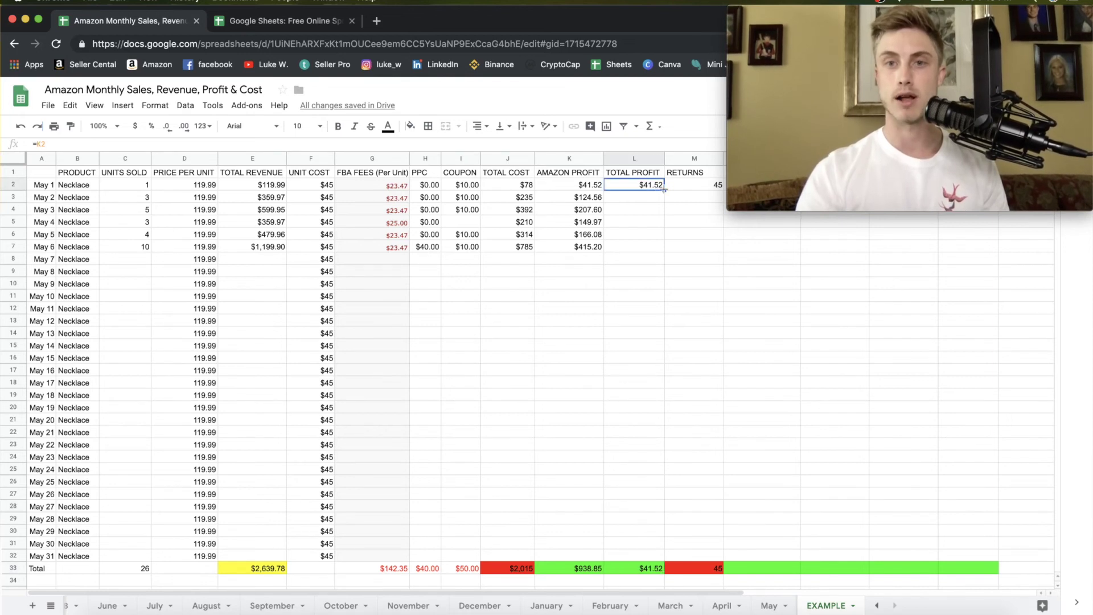
drag(664, 190, 661, 247)
click(698, 267)
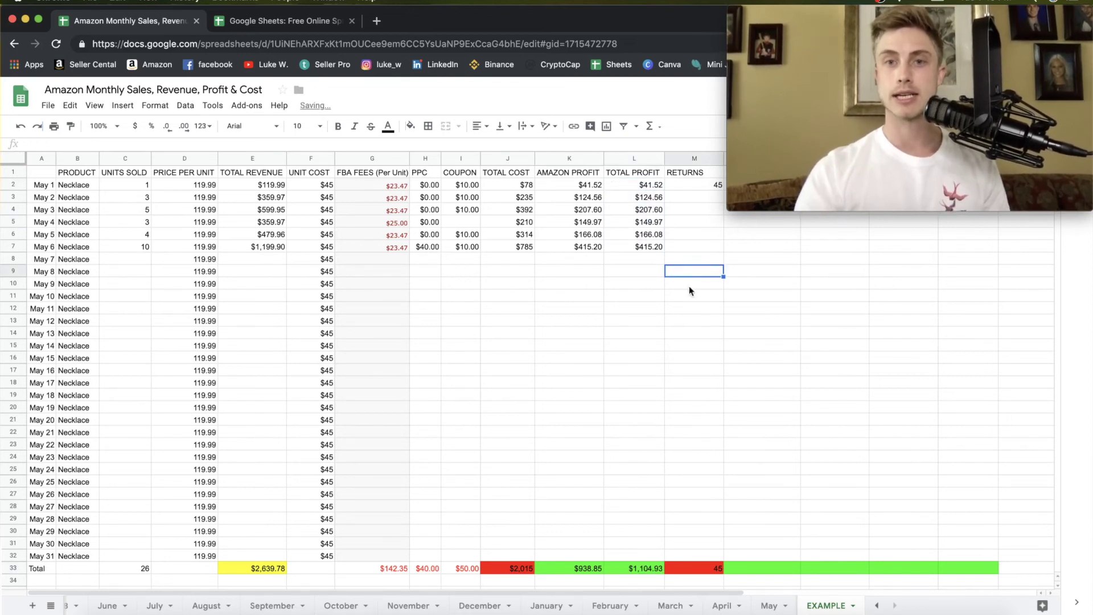
- Change the L33 total profit to =SUM(L2:L32)-M33-H33, giving $1,019.93
double_click(621, 567)
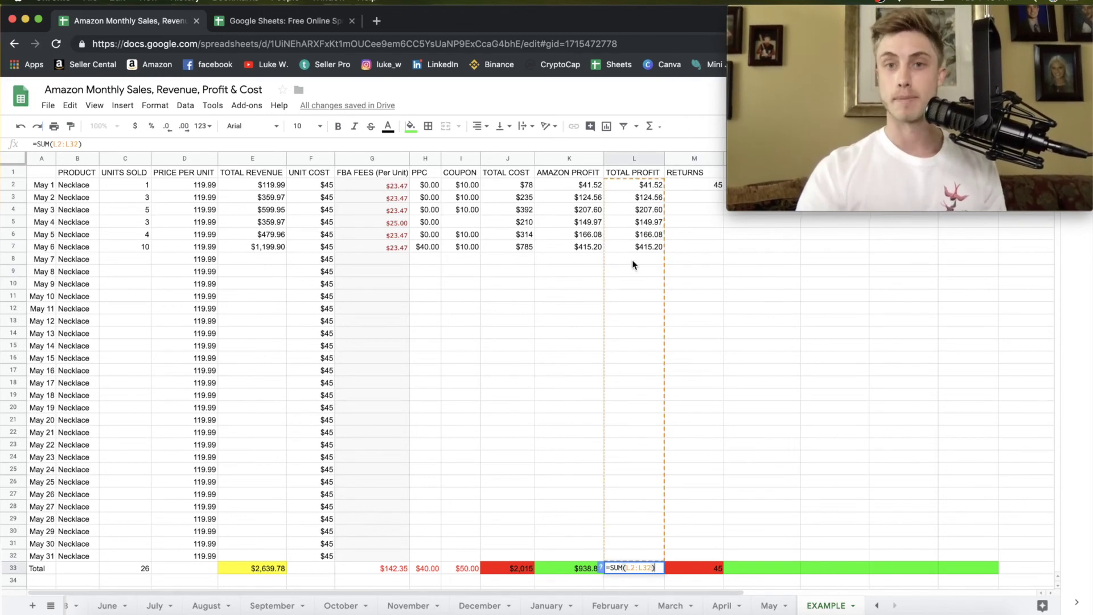
text(-)
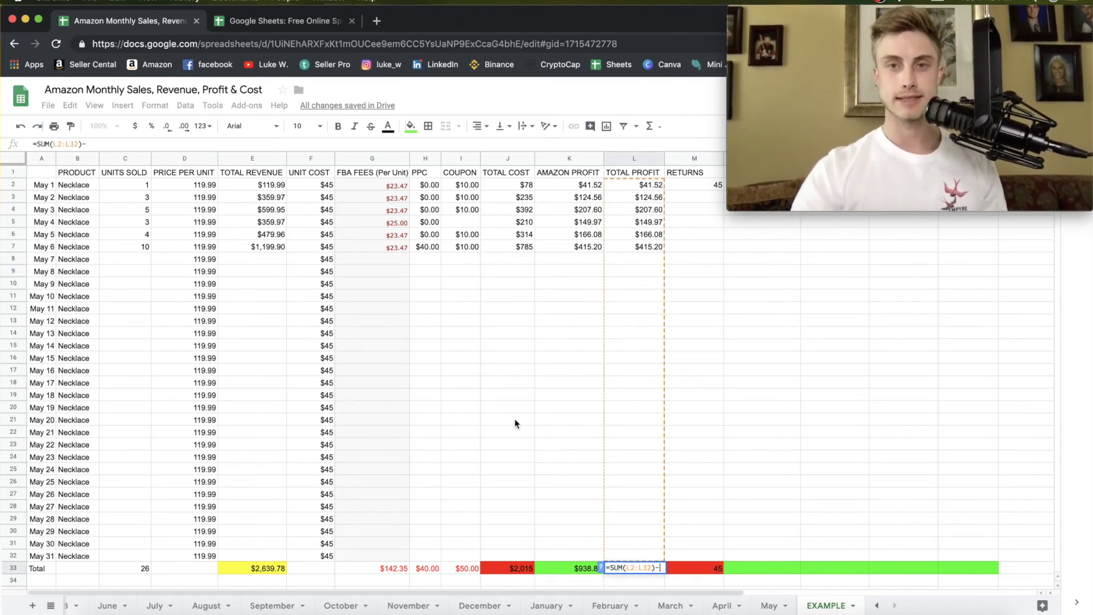
click(686, 569)
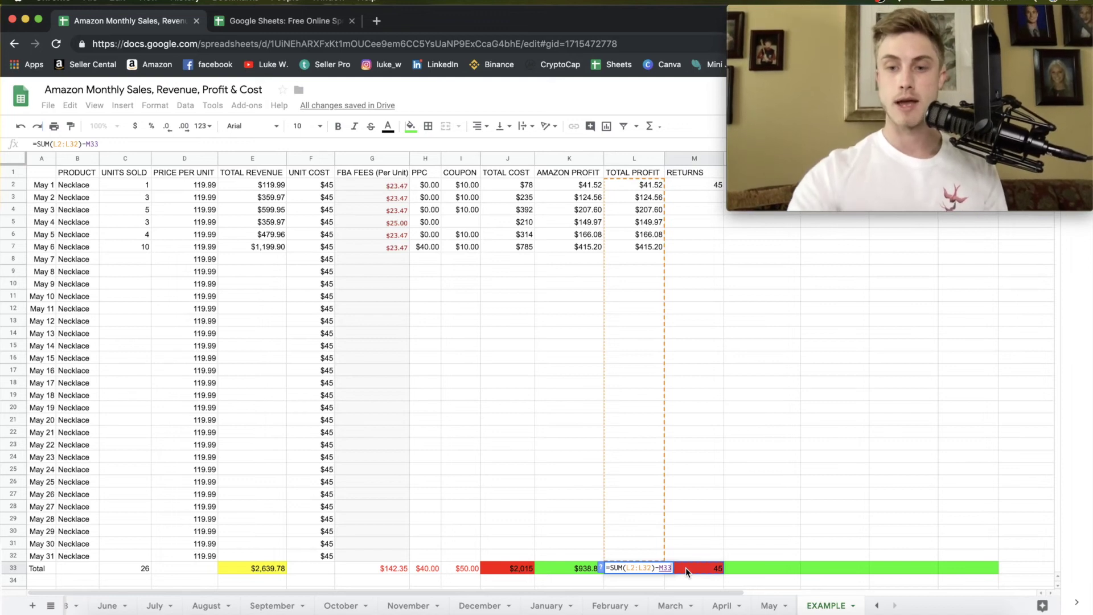
text(-)
click(418, 566)
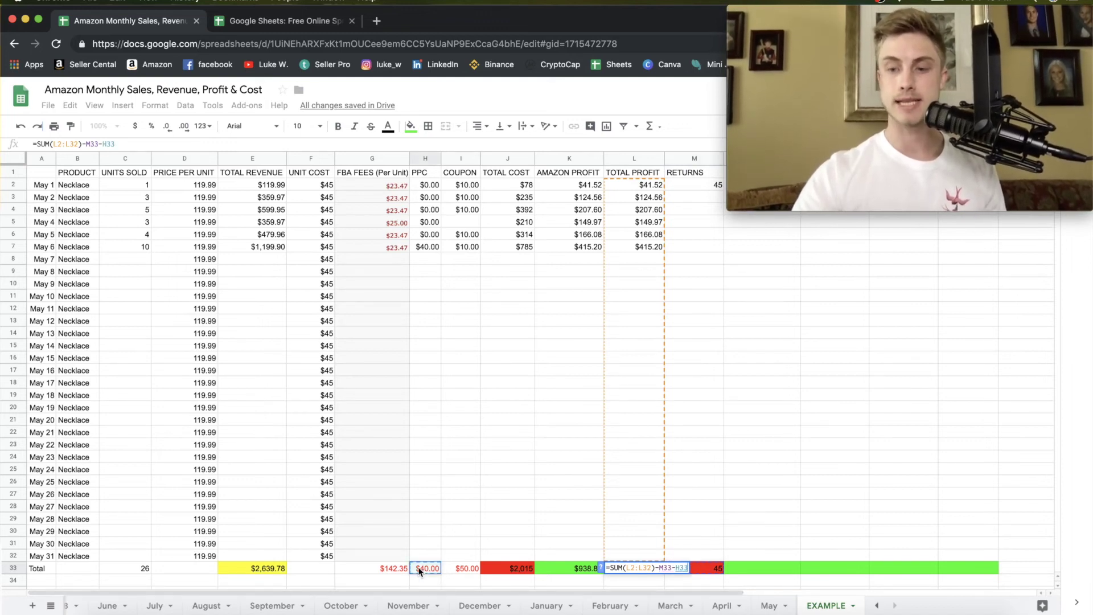
key(Return)
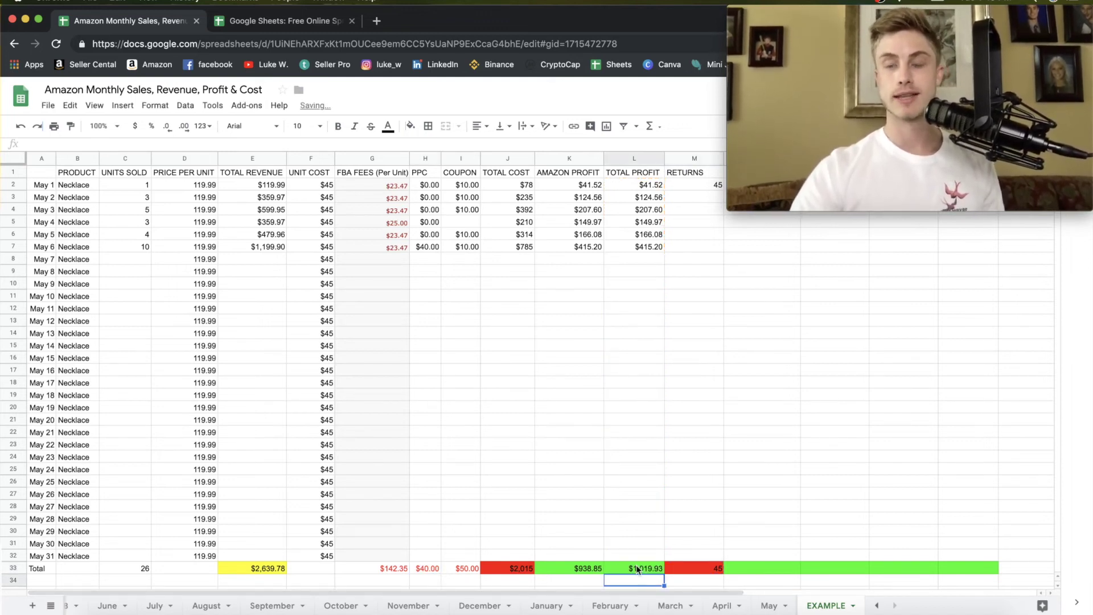
- Enter 100 as May 4's returns, lifting the returns total to 145
click(707, 223)
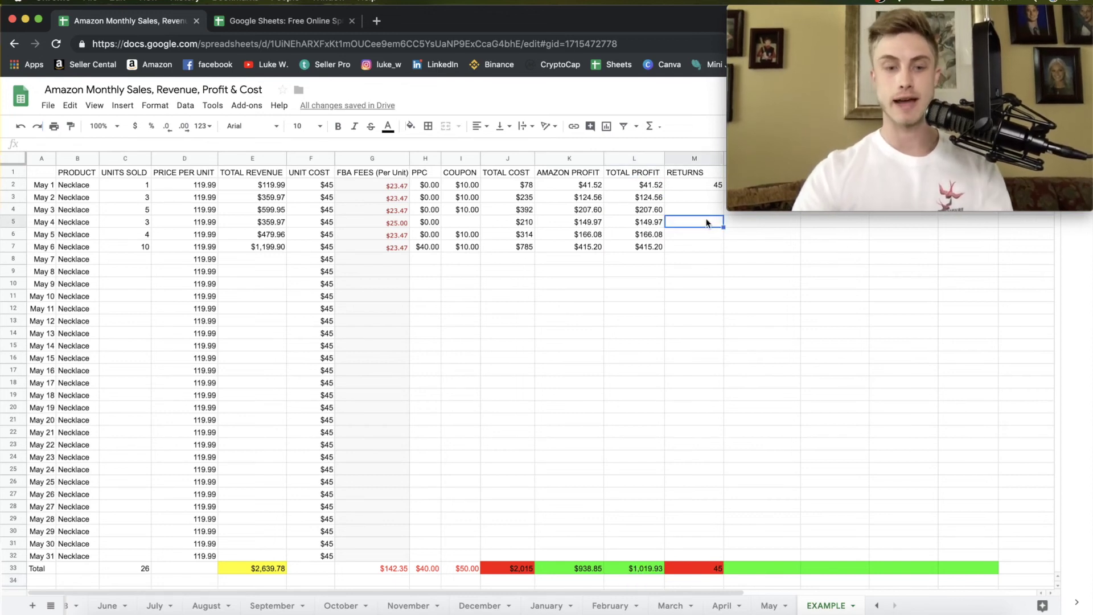
text(100)
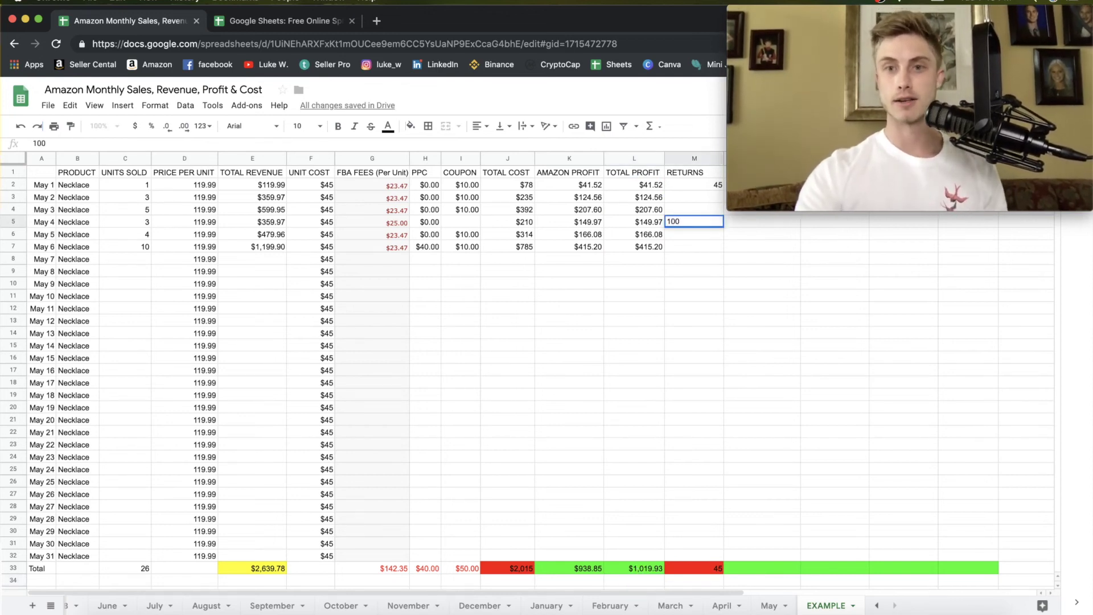
key(Return)
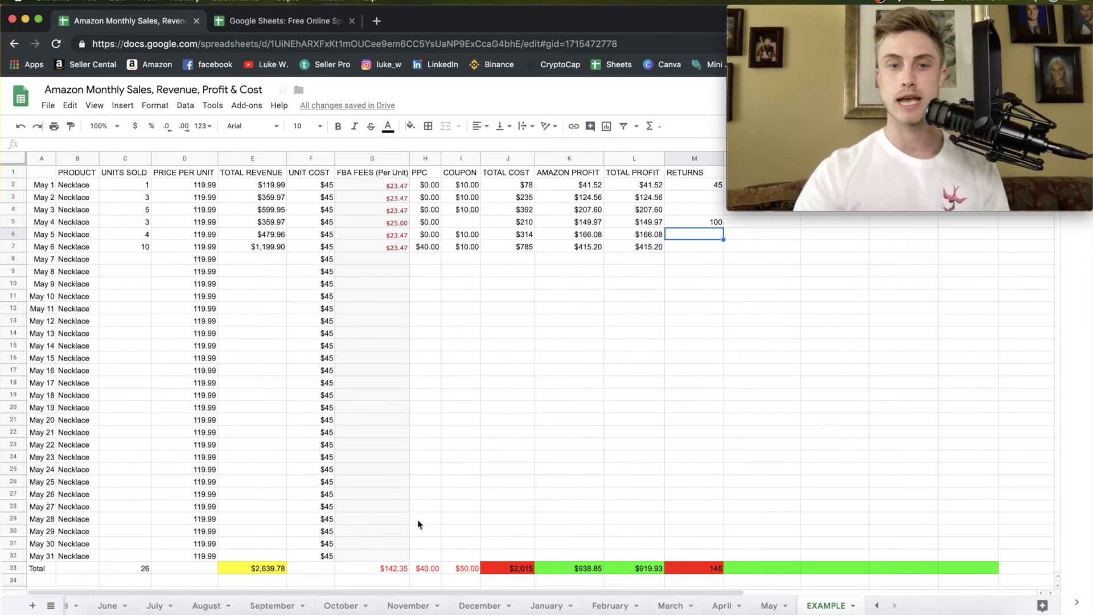
- Set the PPC total in H33 to 60, cutting total profit to $899.93
click(430, 569)
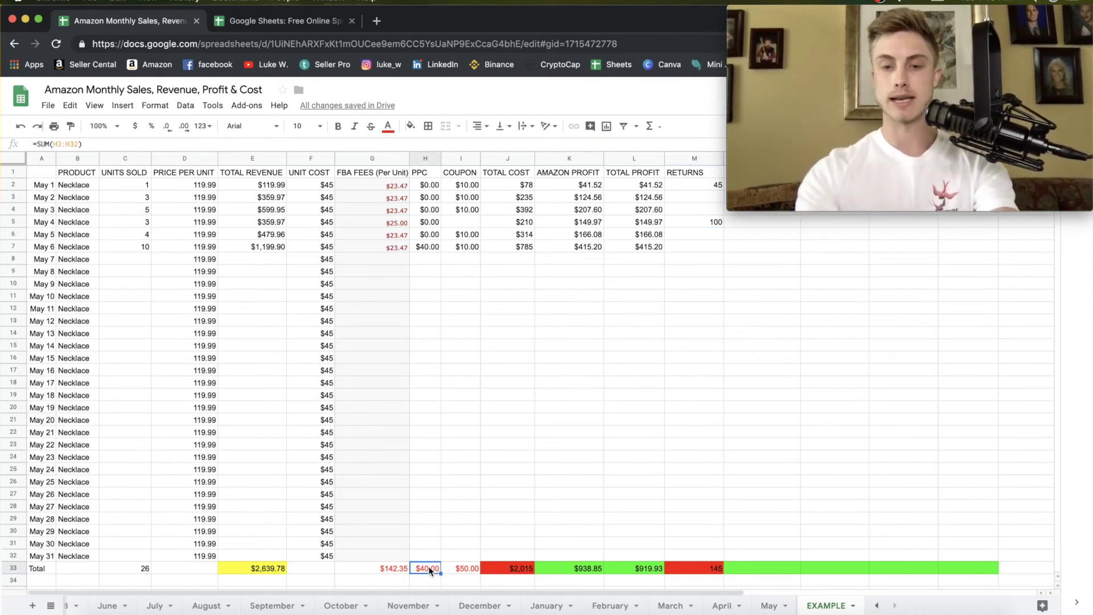
text(60)
key(Return)
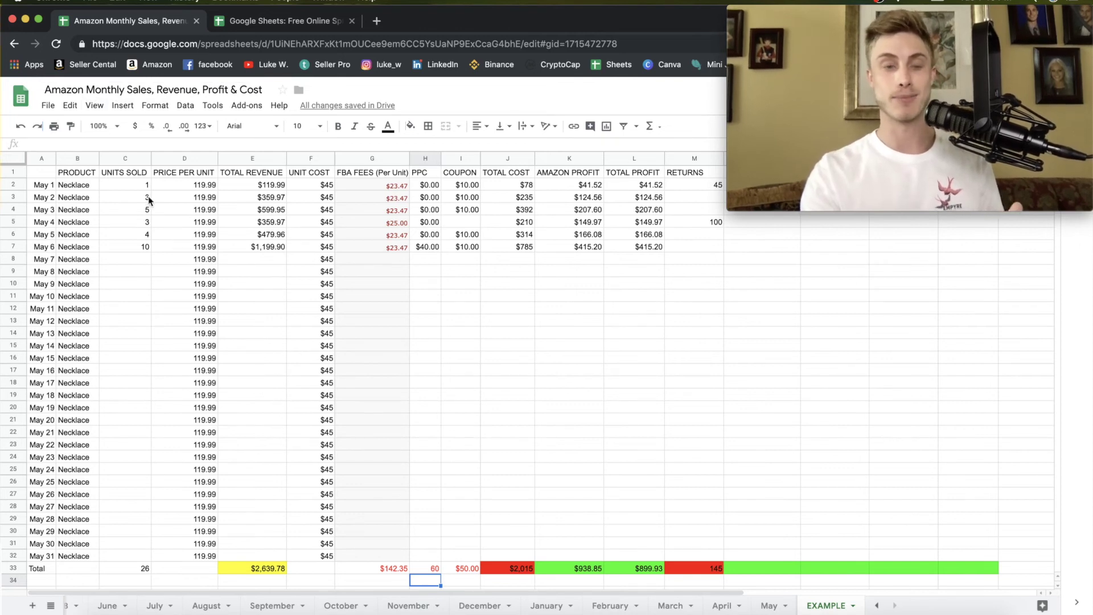
click(140, 260)
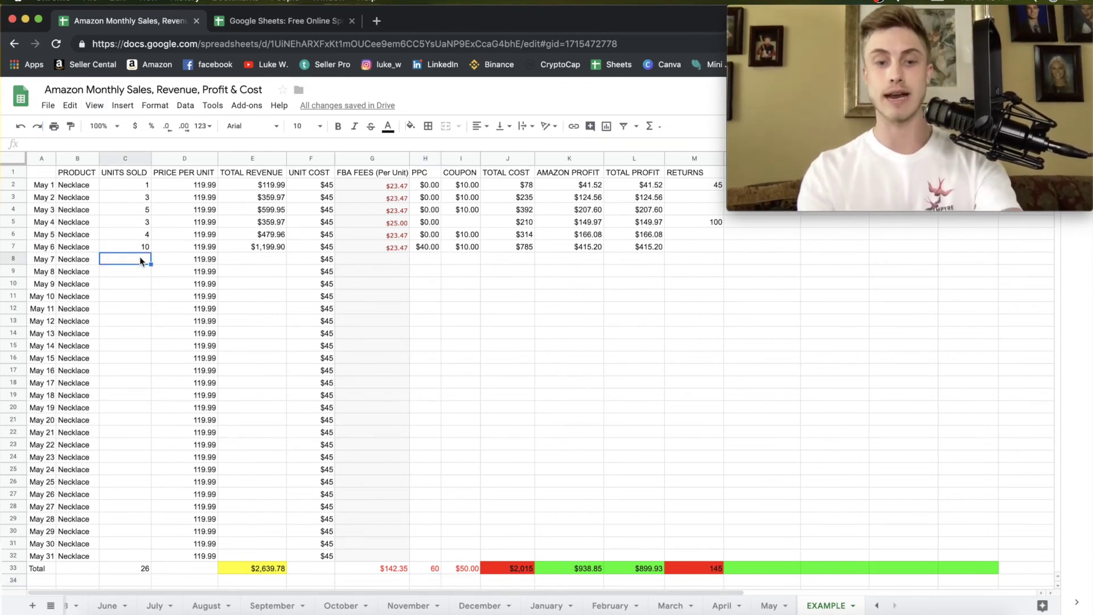
- Enter 30 units sold for May 7 and fill the revenue formula and $23.47 FBA fee into row 8
text(30)
click(166, 261)
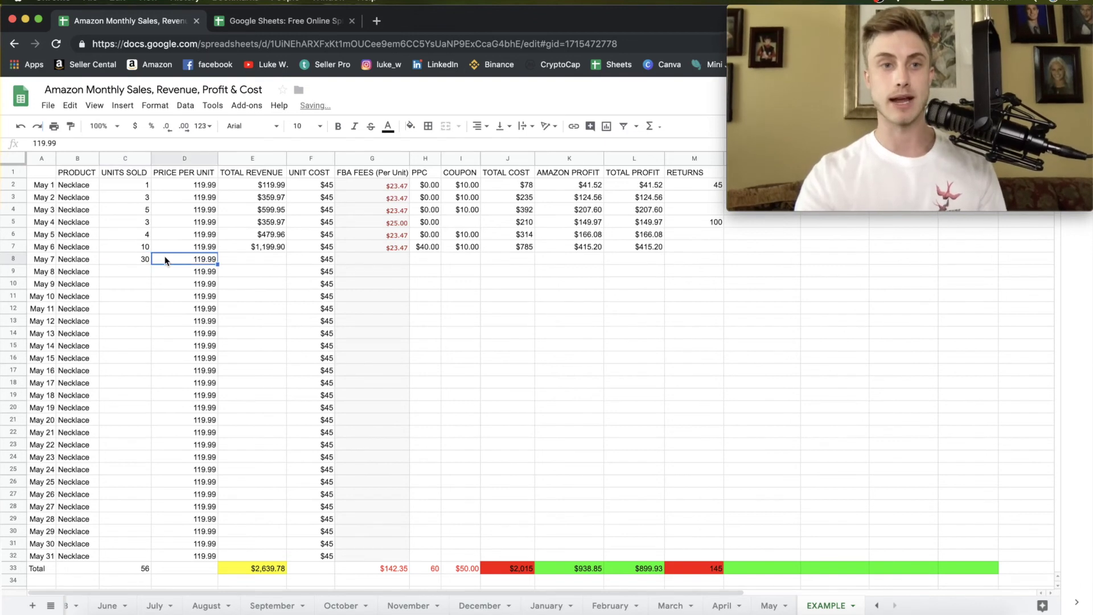
click(270, 248)
drag(286, 252, 288, 262)
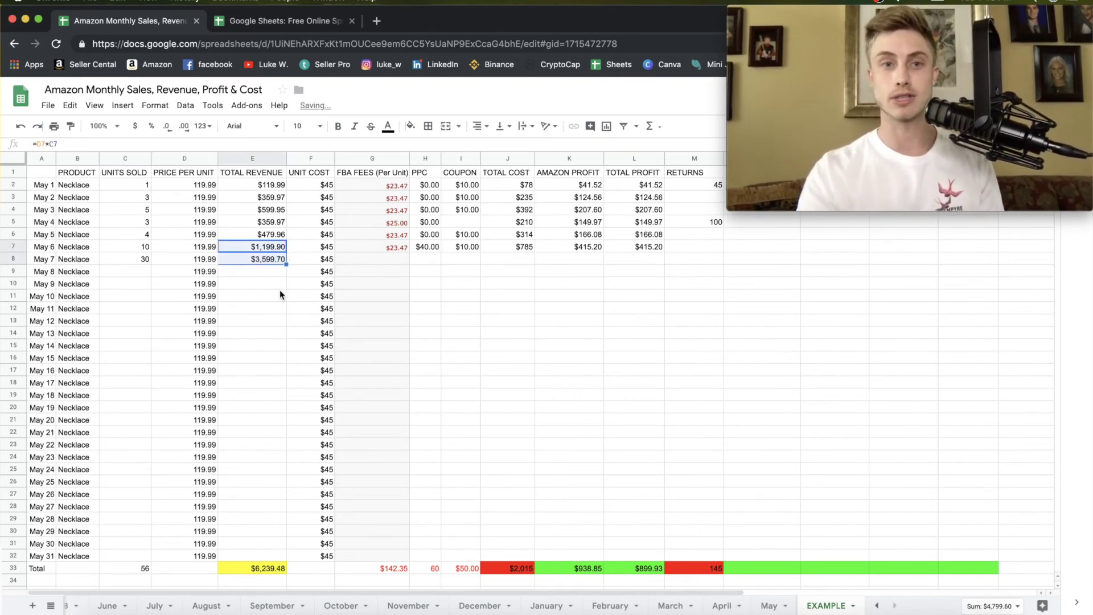
click(402, 248)
drag(409, 251, 411, 261)
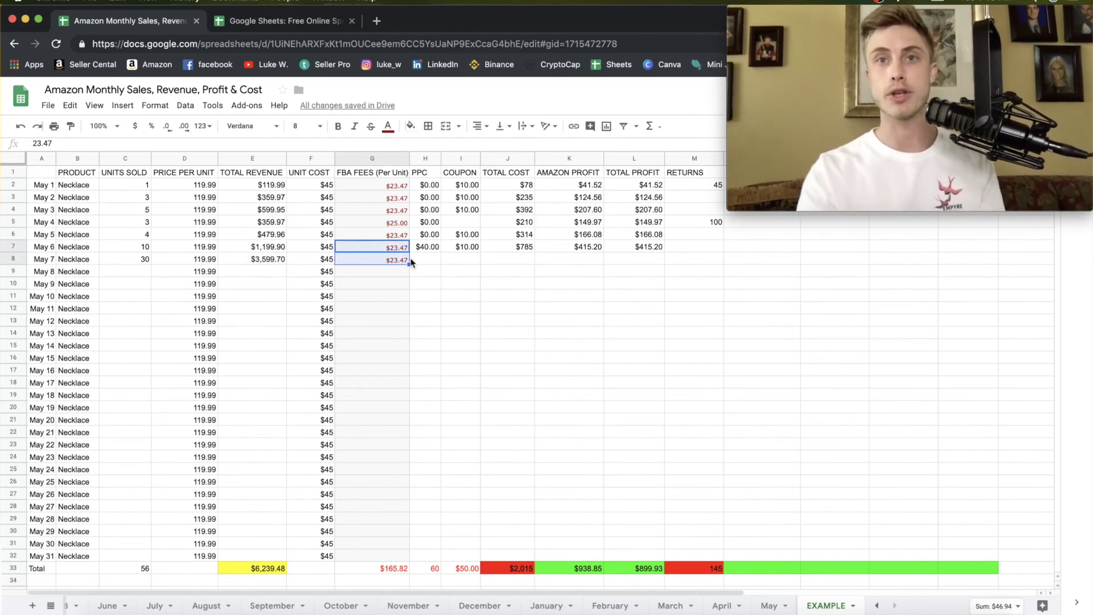
- Extend the $10.00 coupon, total cost, Amazon profit and total profit into May 7's row
click(433, 246)
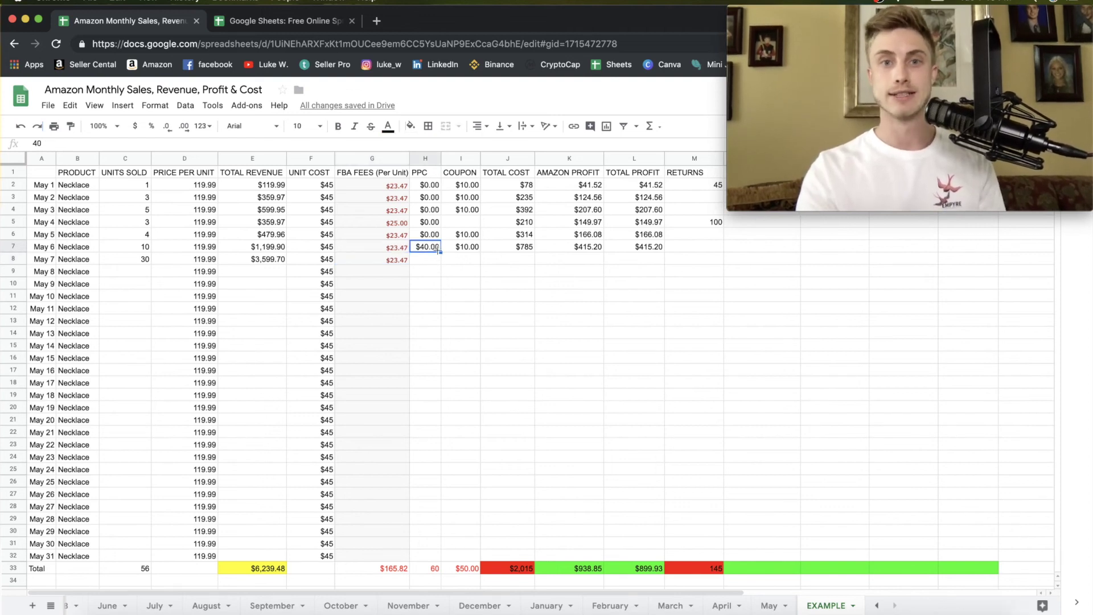
click(470, 248)
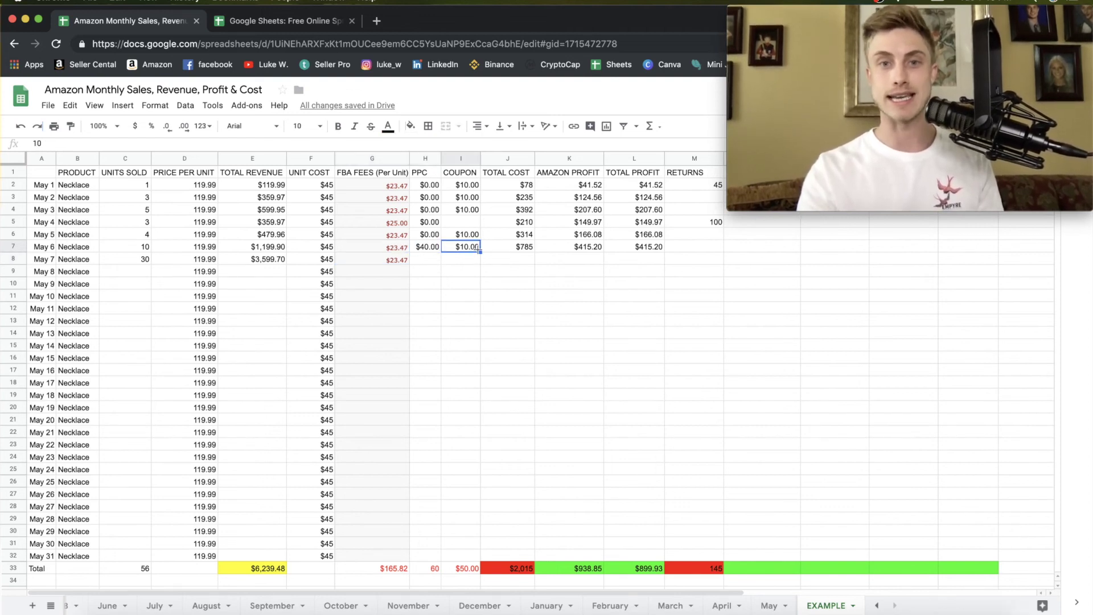
drag(480, 252, 534, 261)
click(528, 246)
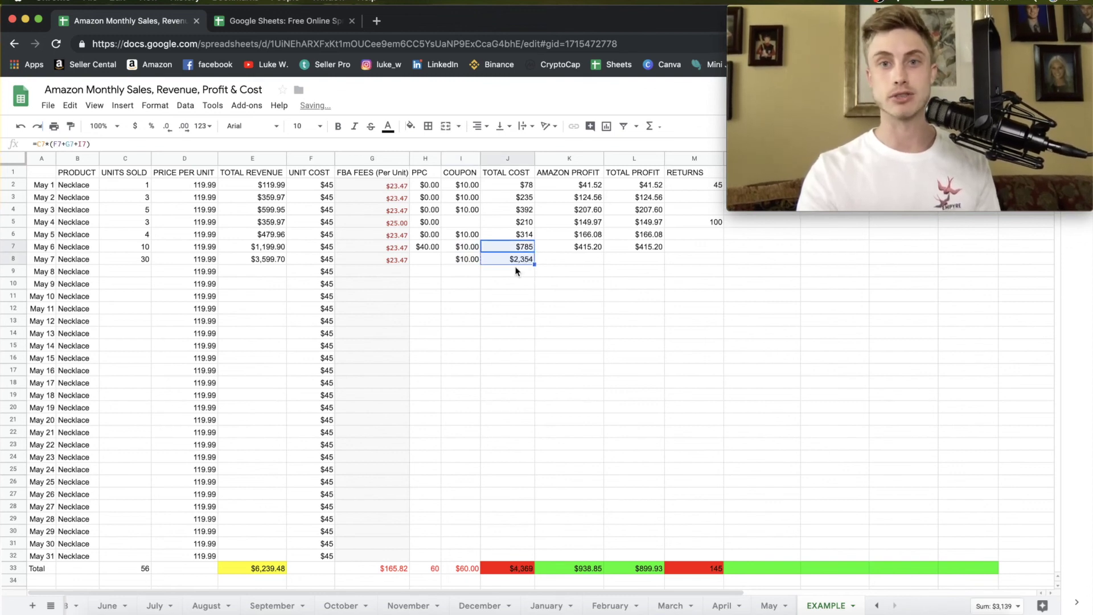
click(588, 247)
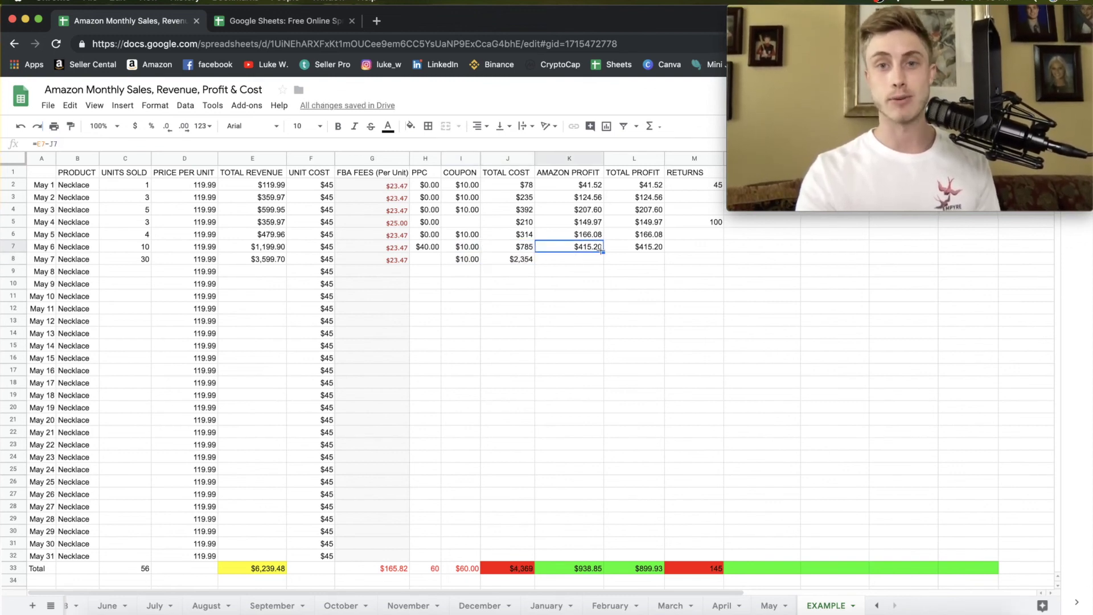
drag(605, 250, 605, 262)
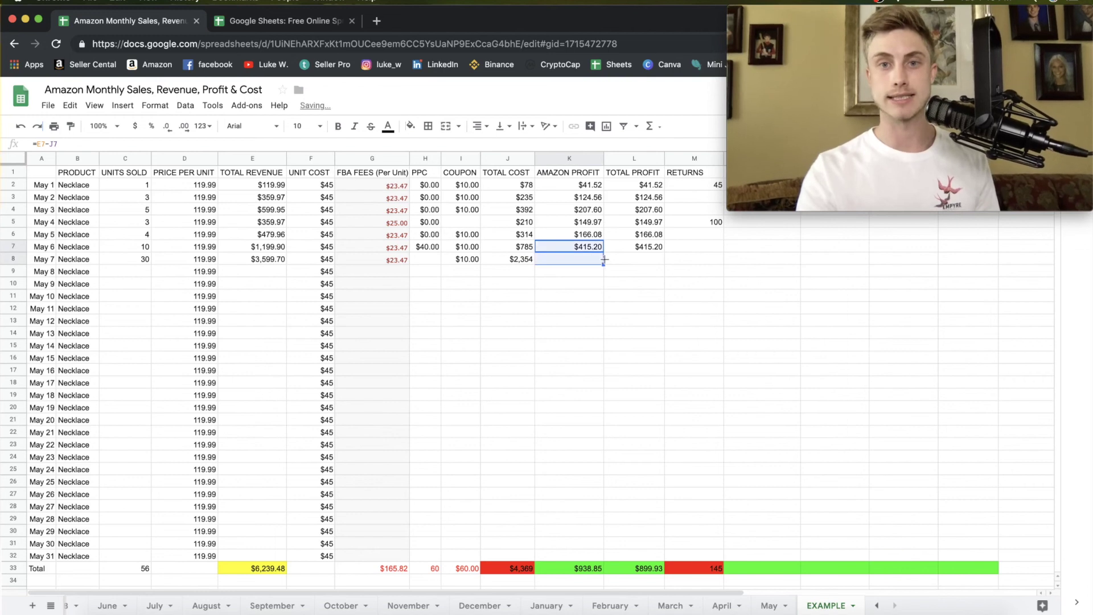
click(652, 248)
drag(664, 252, 664, 260)
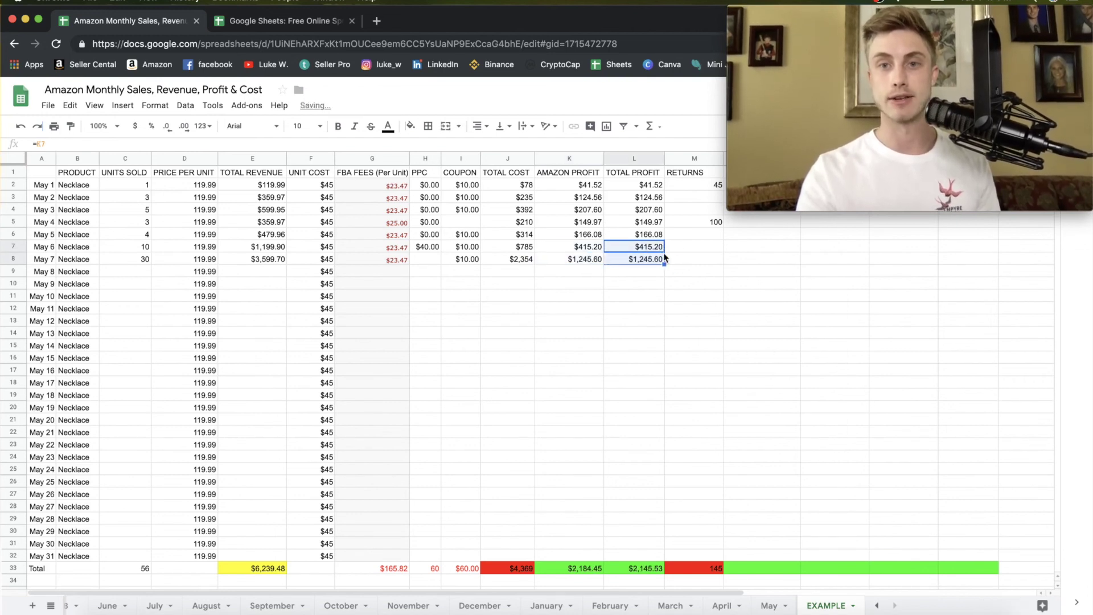
click(700, 291)
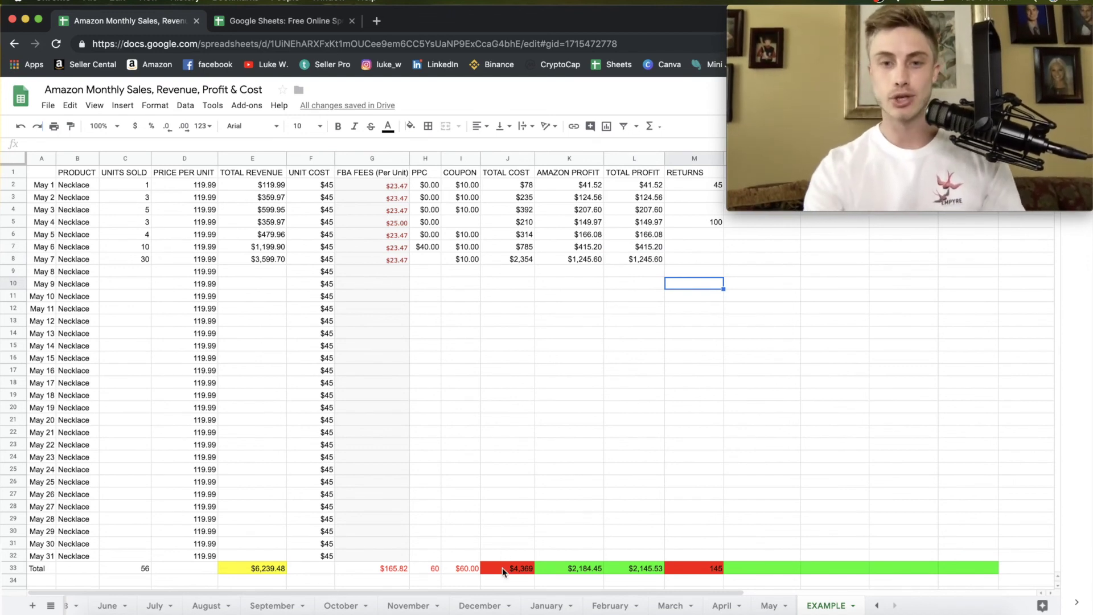
click(561, 568)
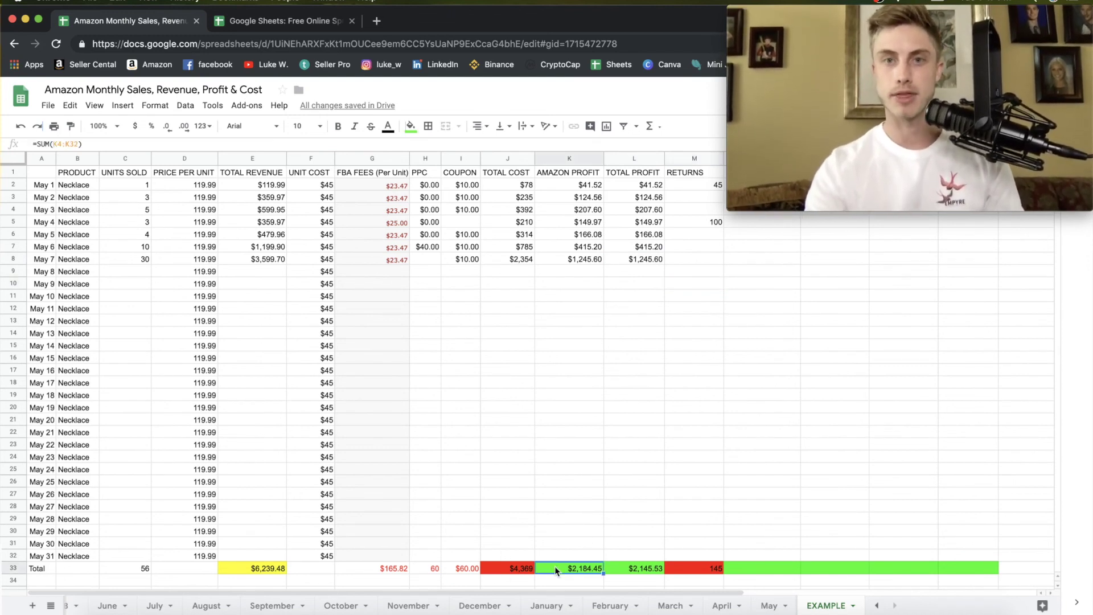
click(410, 126)
click(460, 180)
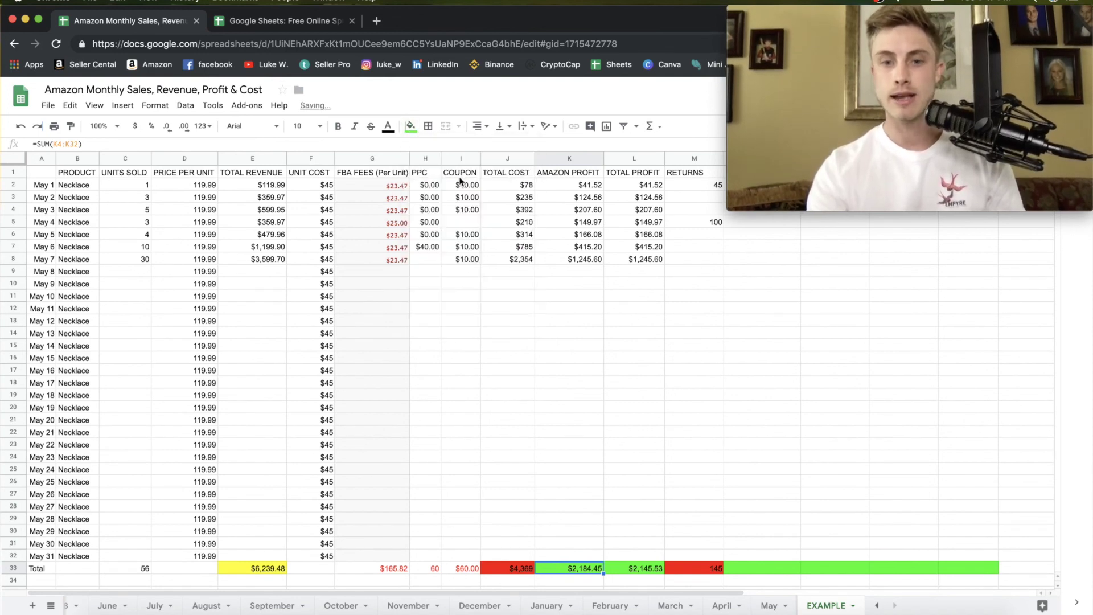
click(504, 569)
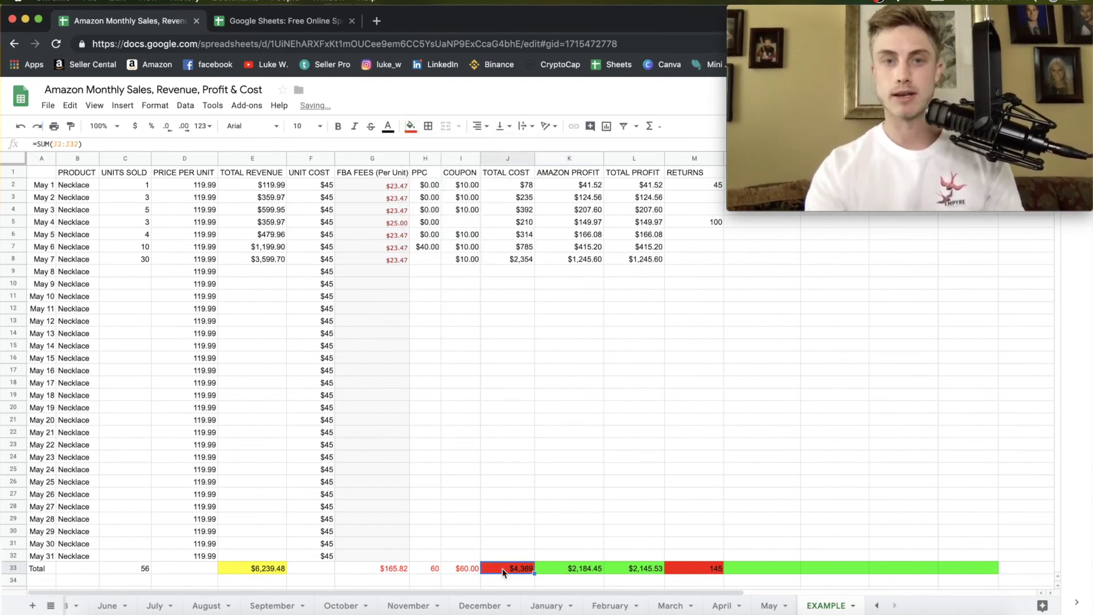
click(410, 126)
click(653, 410)
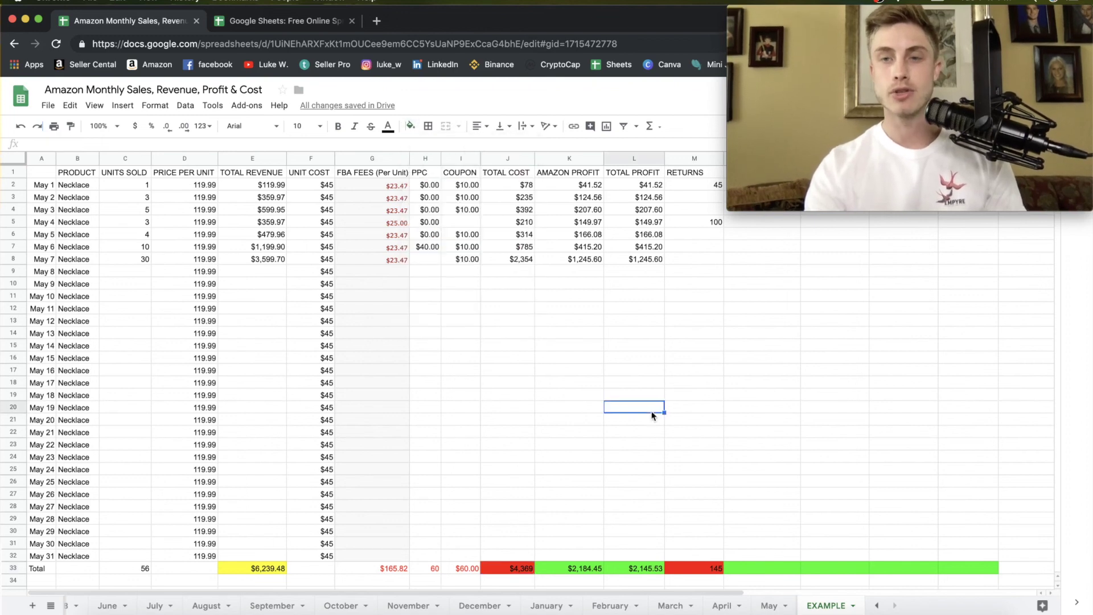